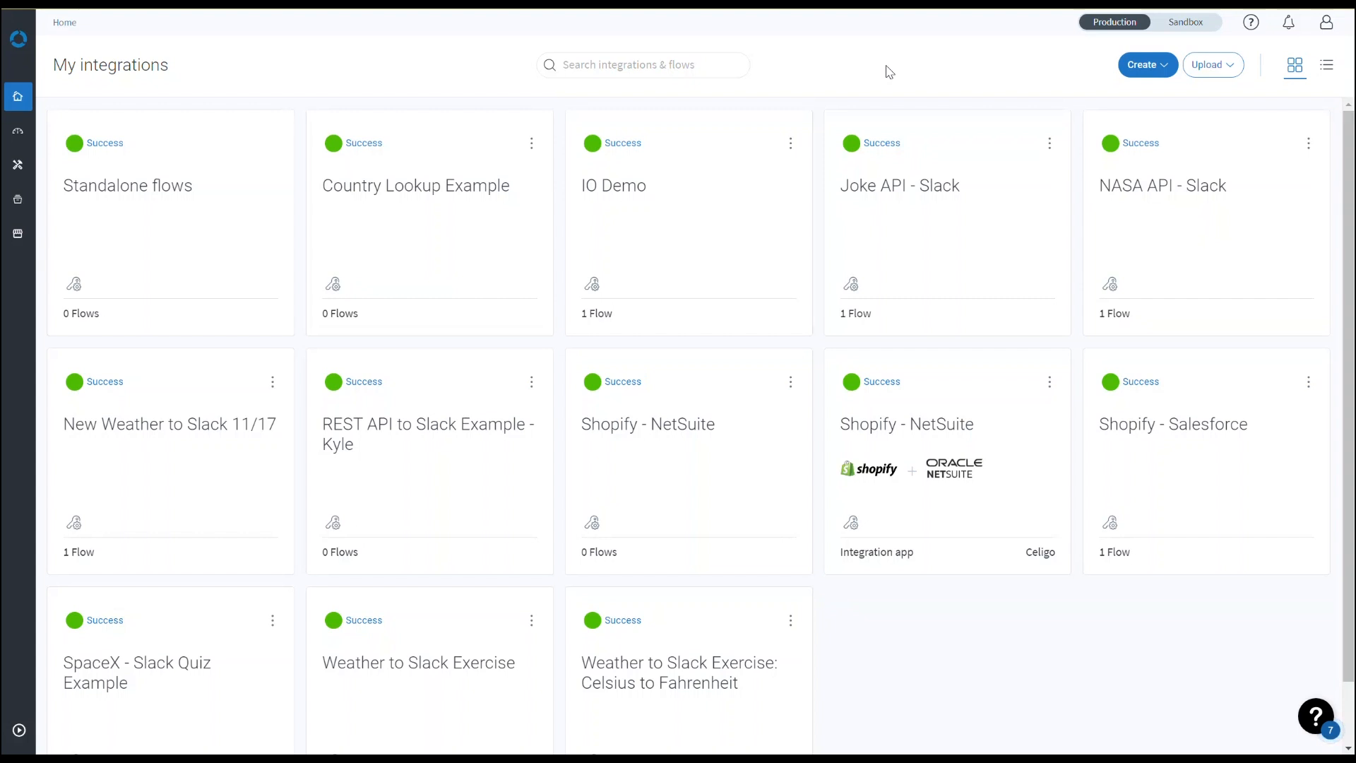
Look at the integrations as a list, and return to the tile view.
click(1328, 70)
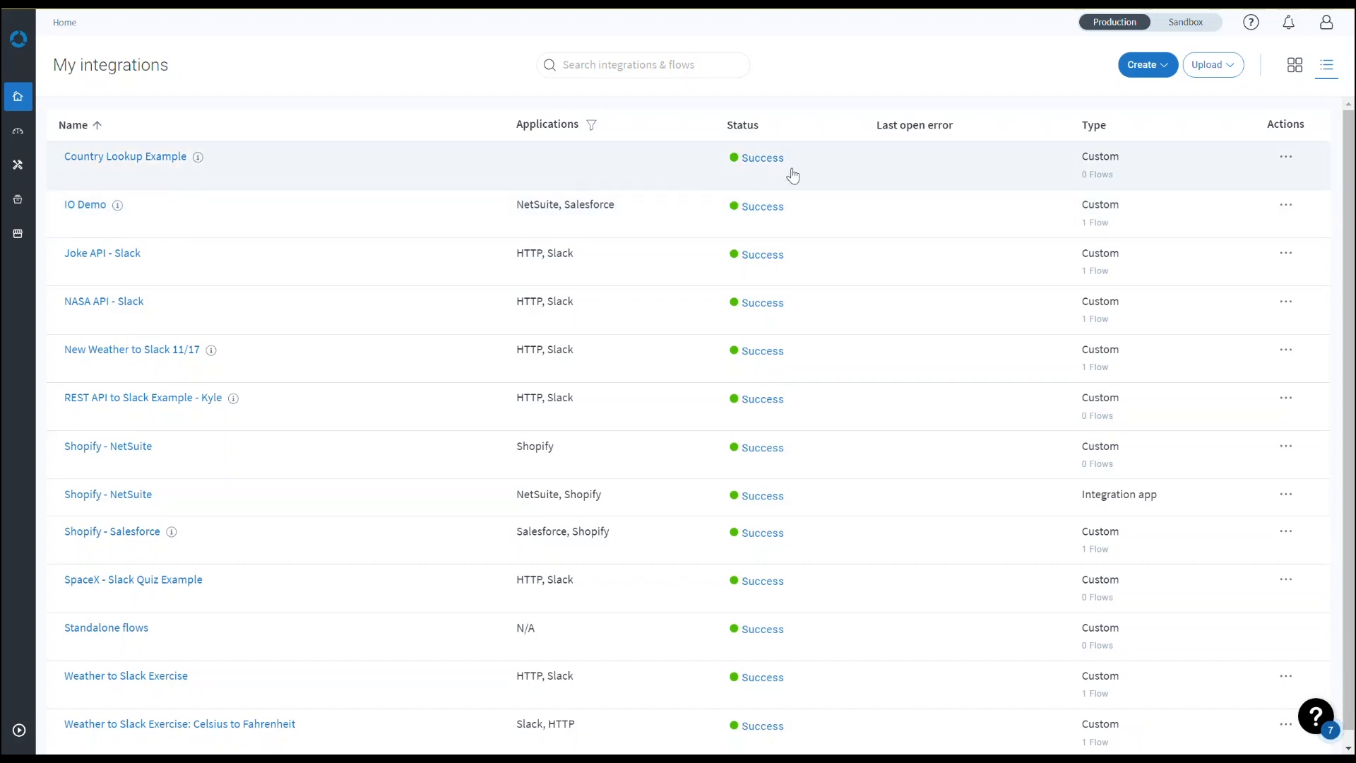
click(1295, 68)
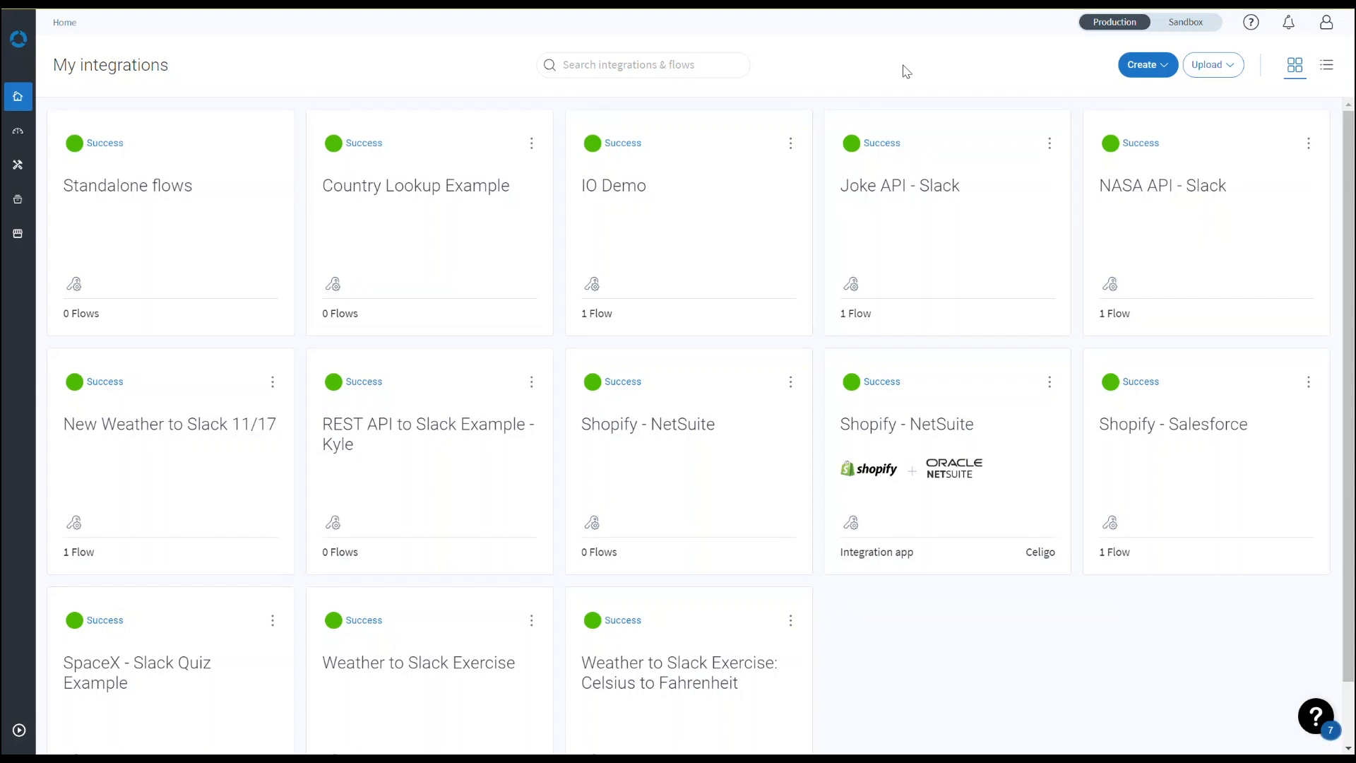
Start a new integration and name it "Example Shopify - Salesforce Integration".
click(1172, 68)
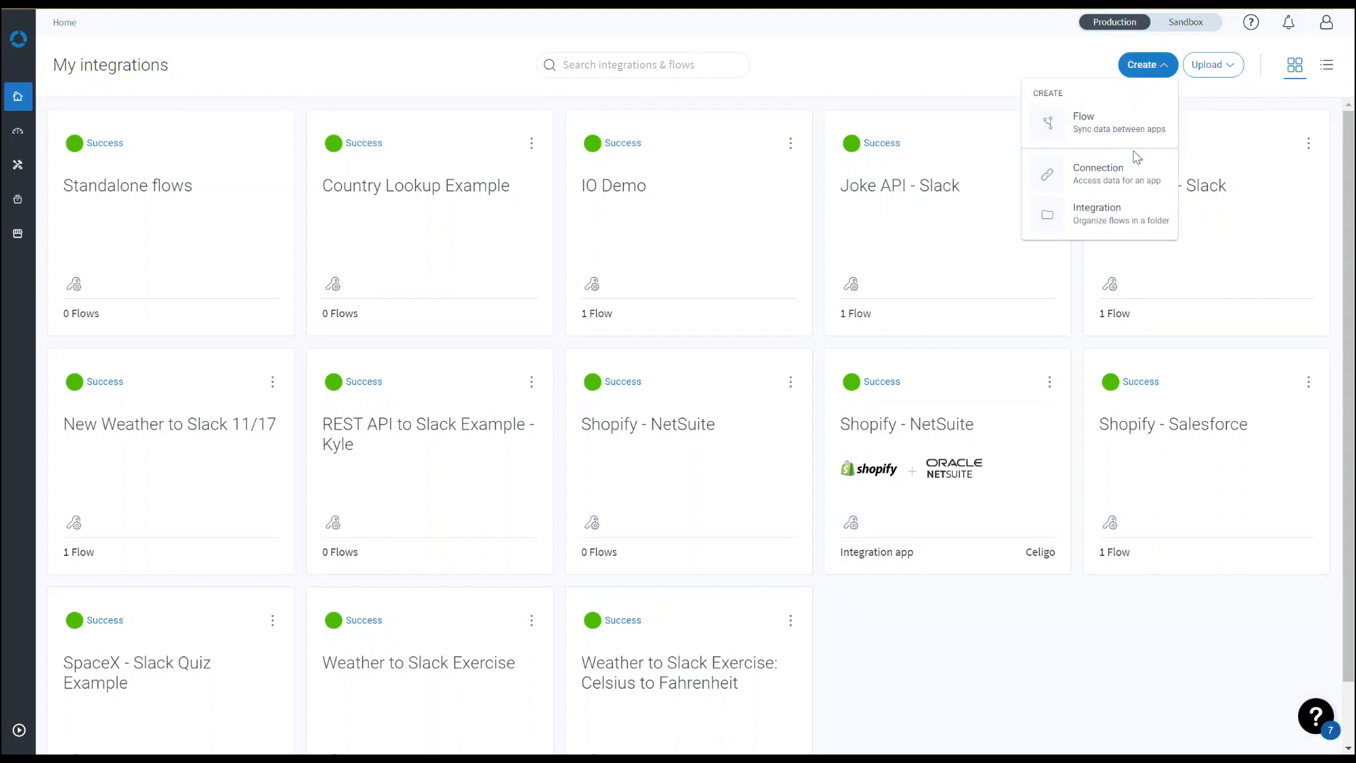
click(1125, 216)
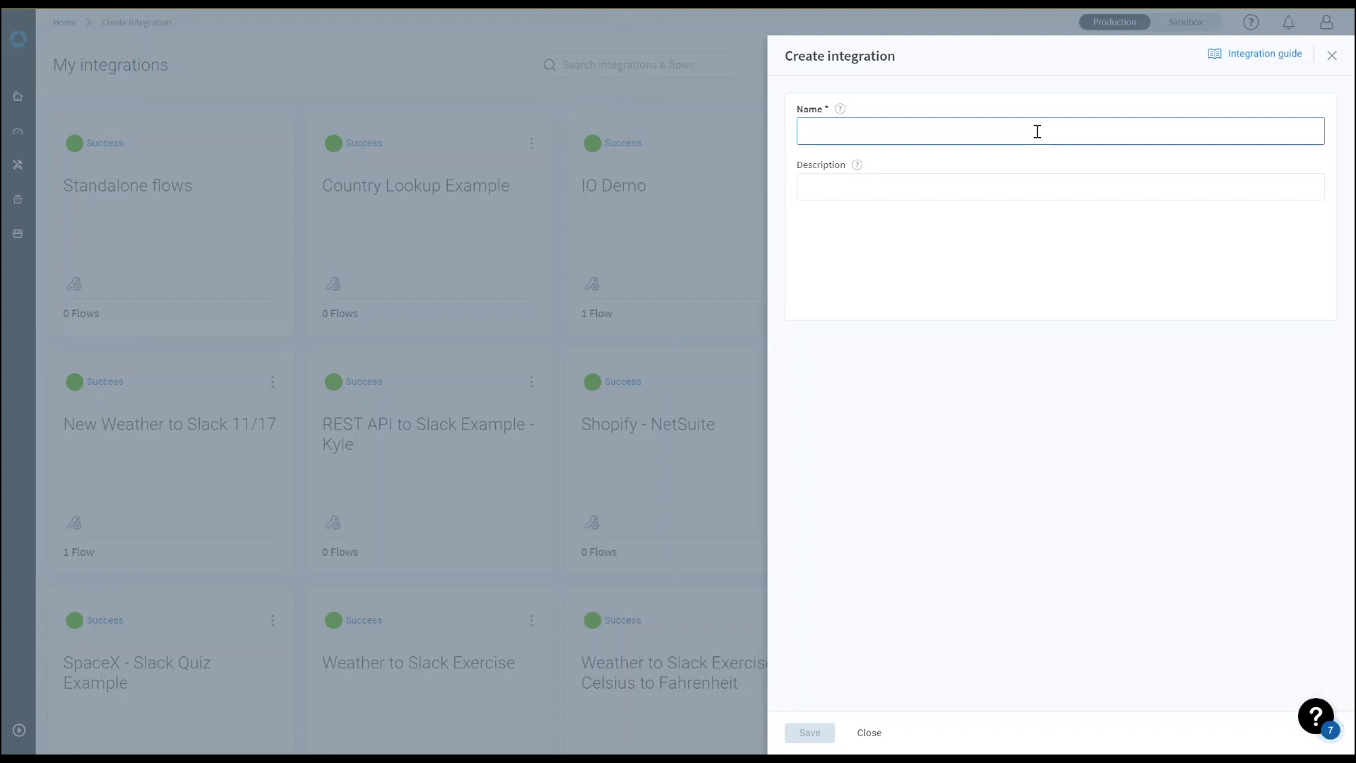
text(Shopify - Salesforce)
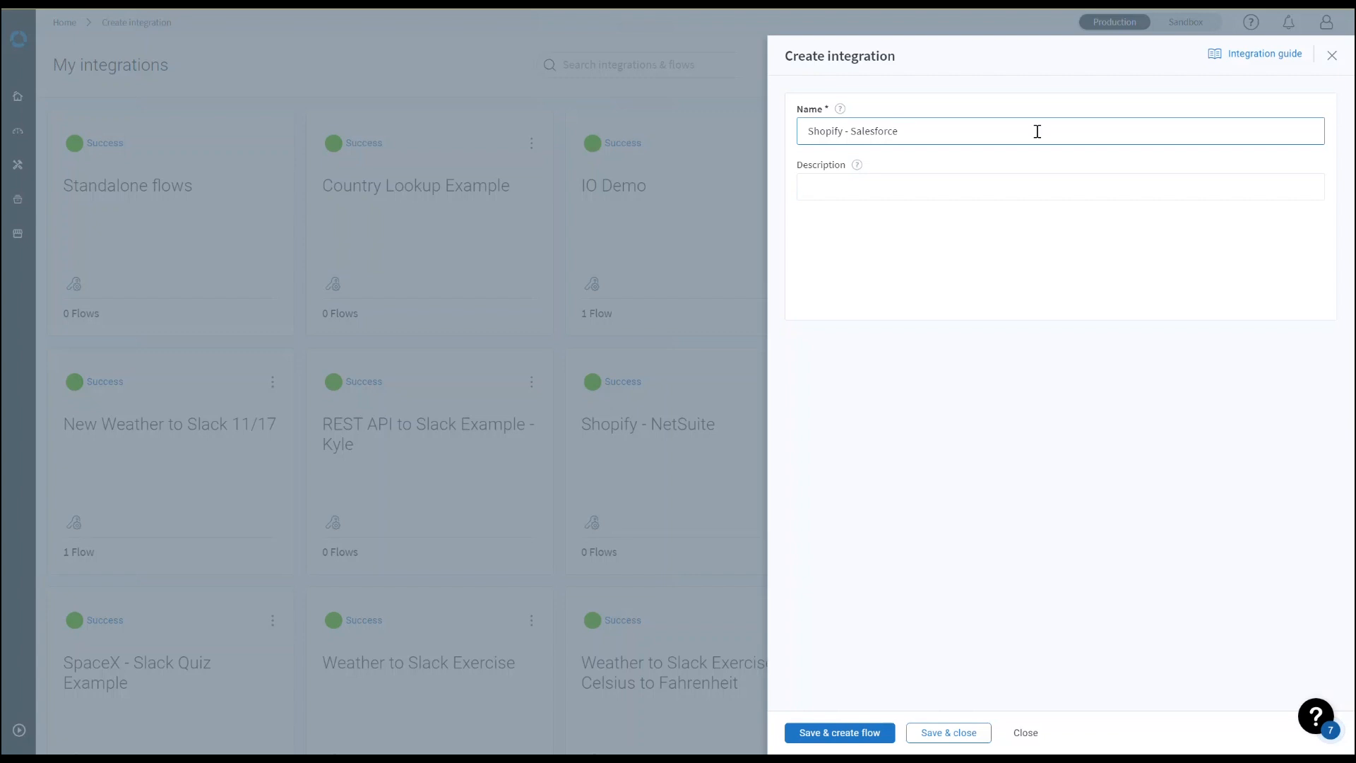
click(1070, 243)
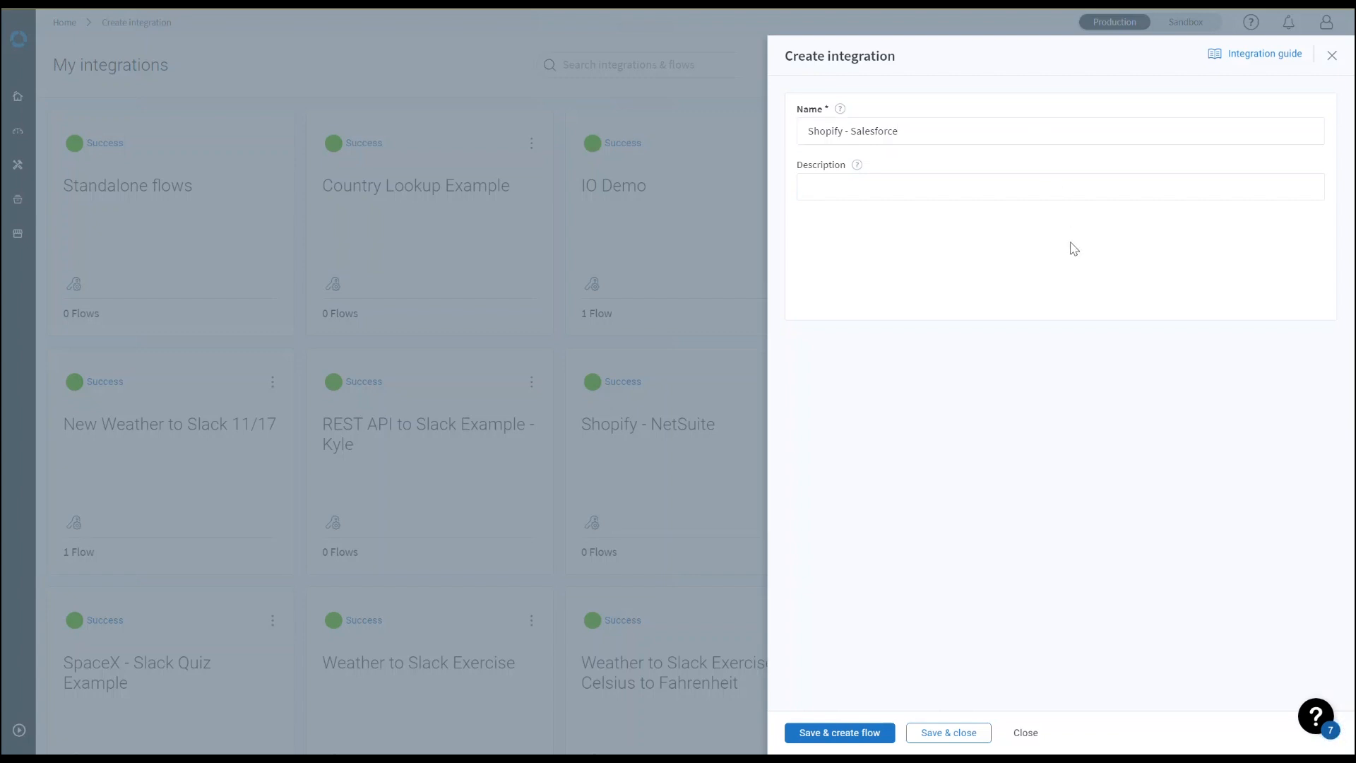
click(805, 131)
text(Example)
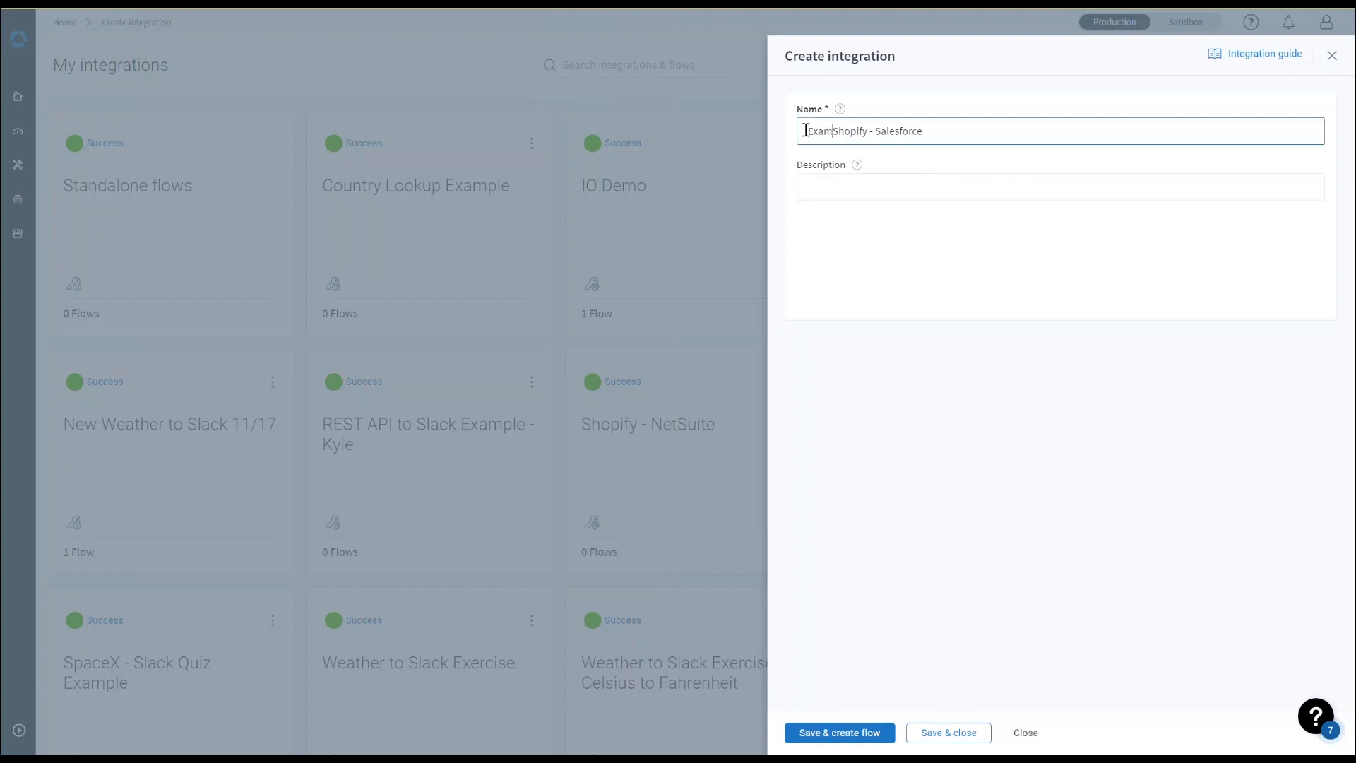
key(End)
text(Integration)
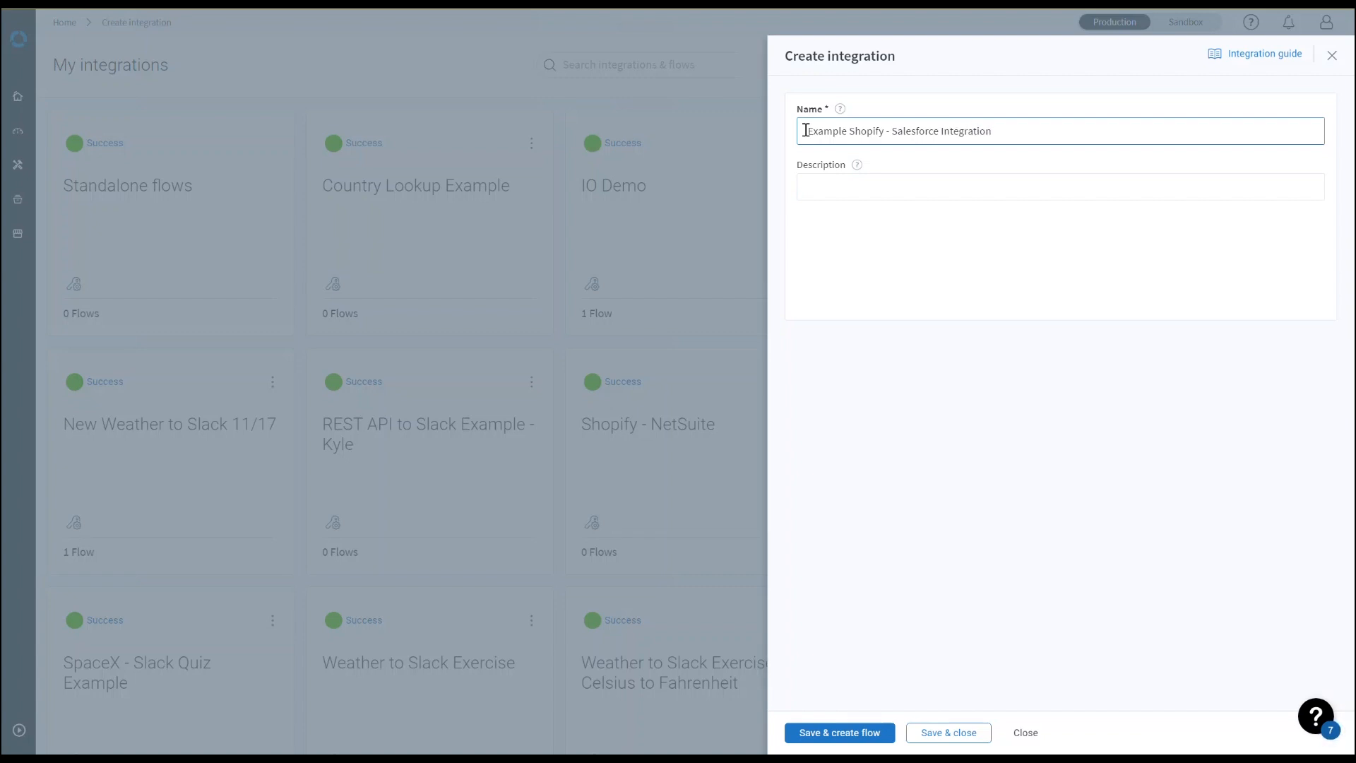
Describe the integration as "Example integration for learning purposes - Shopify/Salesforce Tutorial", then save and close it.
click(816, 179)
text(Exampl)
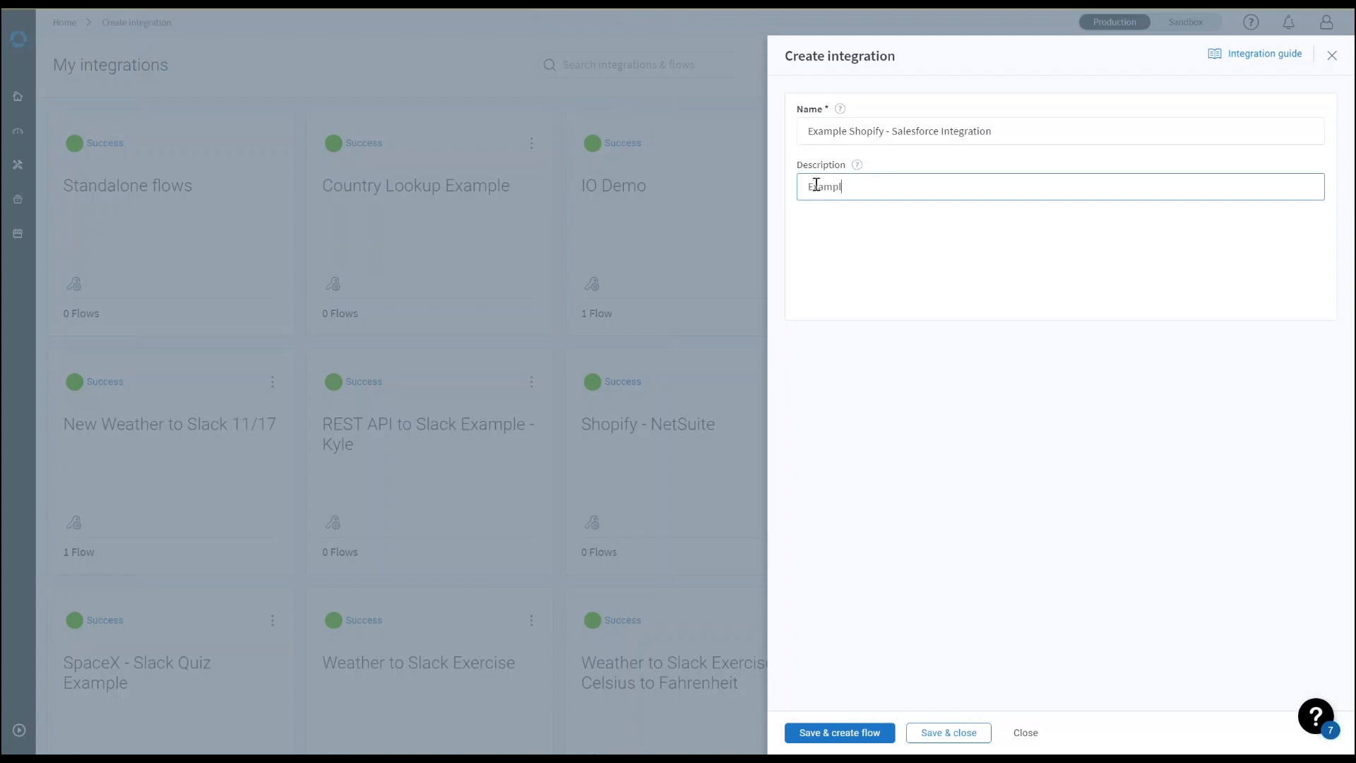
text(e integration for learning purposes - Shopify/)
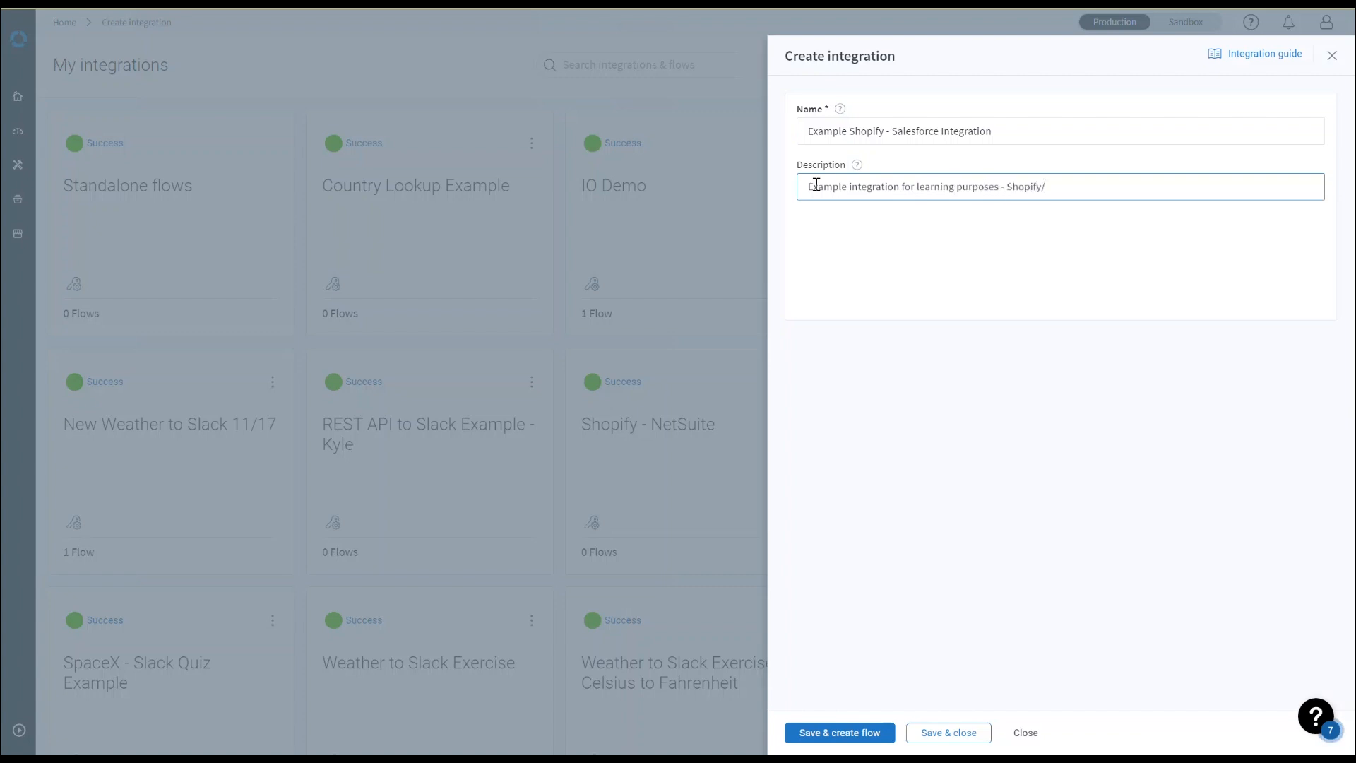
text(Salesforce Tutorial)
click(1001, 287)
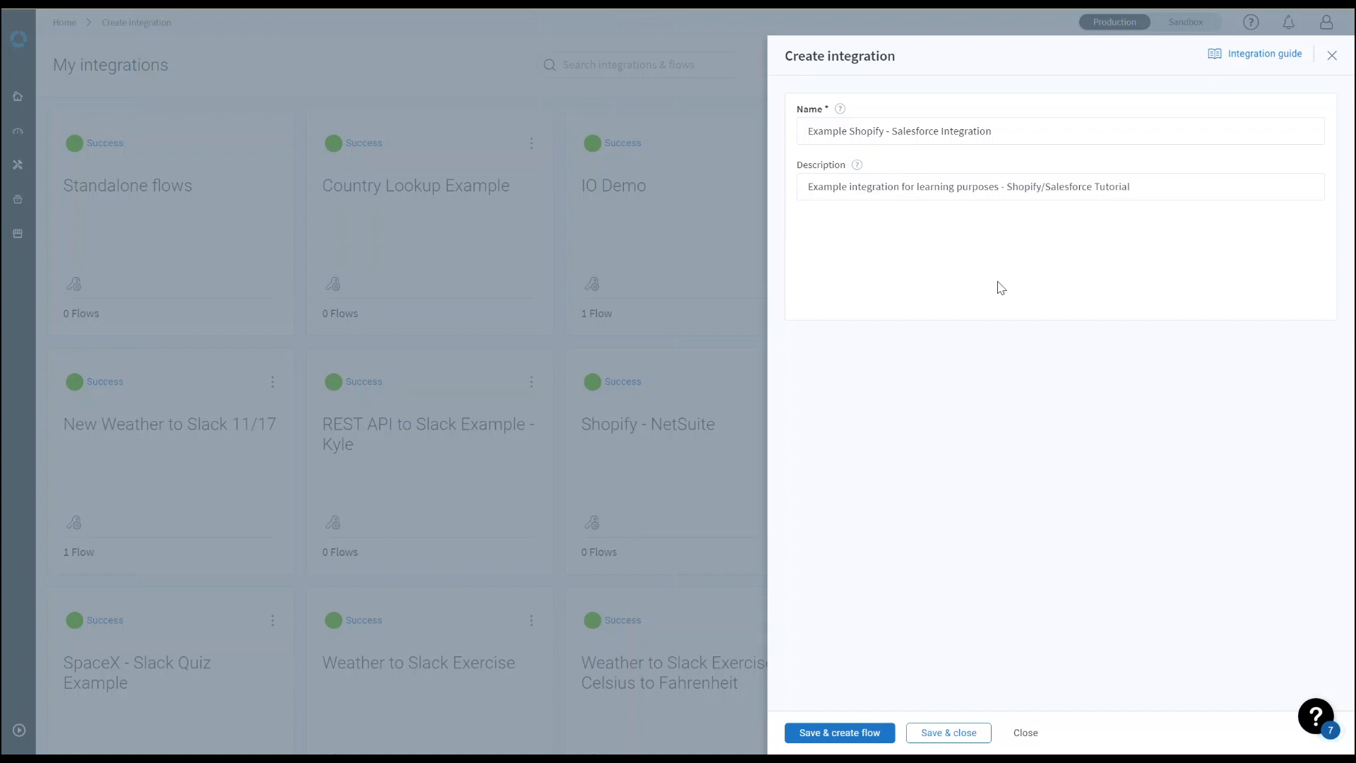
click(949, 739)
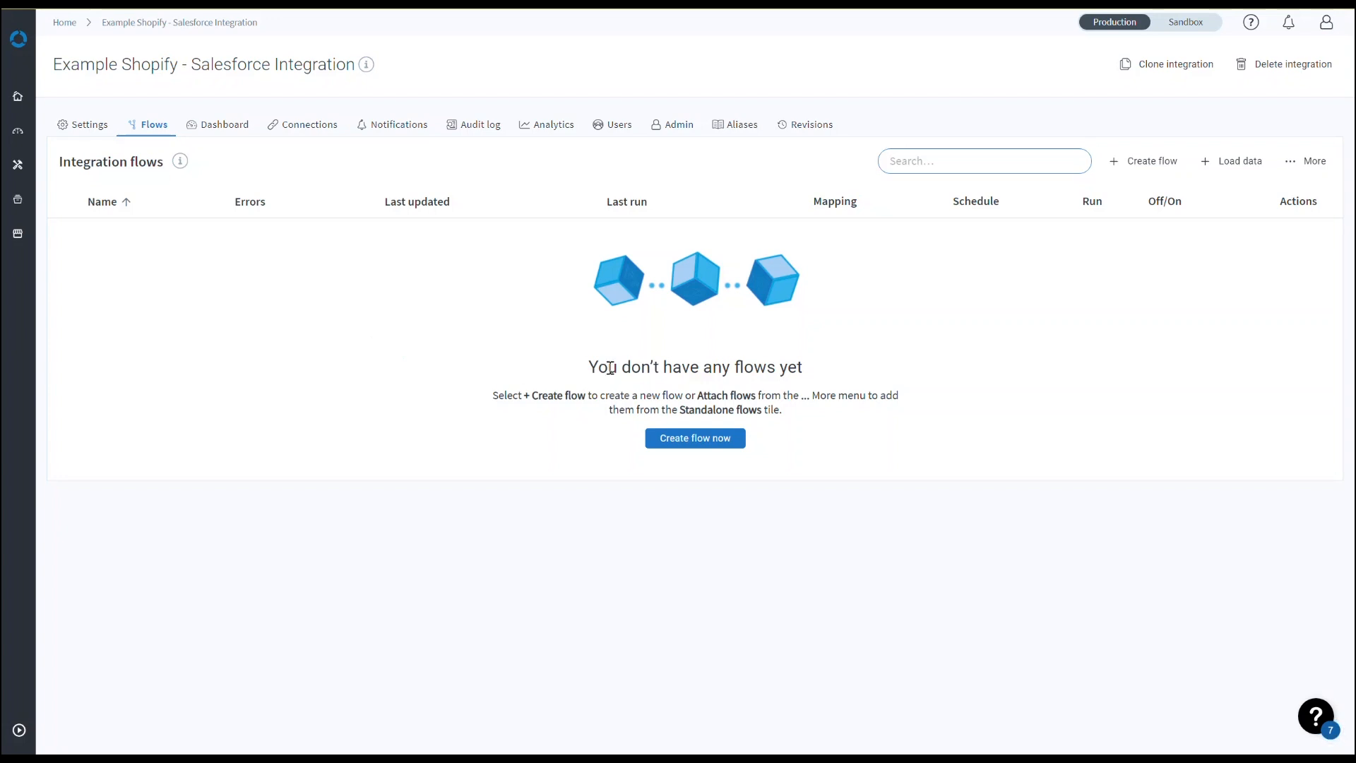
Create a flow in the integration and name it "Shopify Products to Salesforce Products".
click(705, 445)
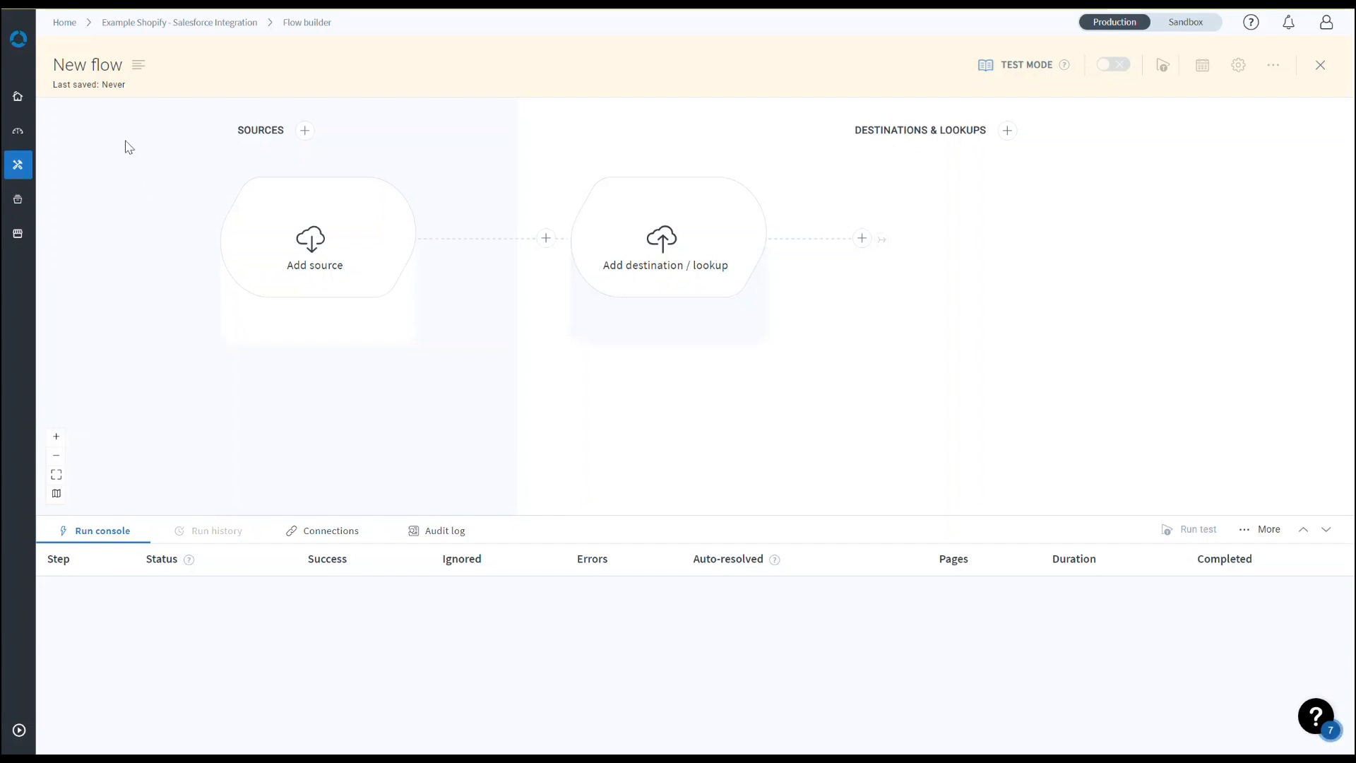
click(79, 65)
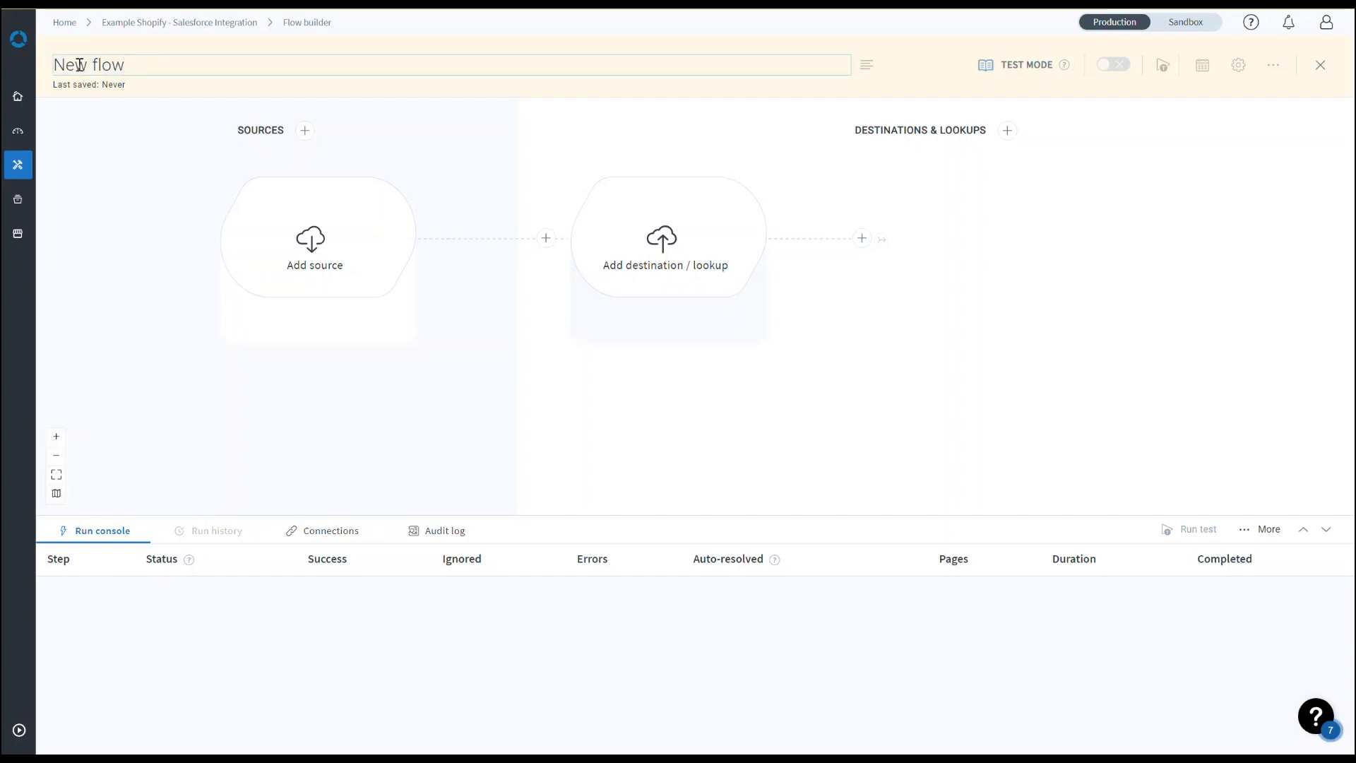
key(BackSpace)
key(BackSpace)
key(BackSpace)
key(BackSpace)
key(BackSpace)
key(BackSpace)
key(BackSpace)
key(BackSpace)
text(Shopify Produc)
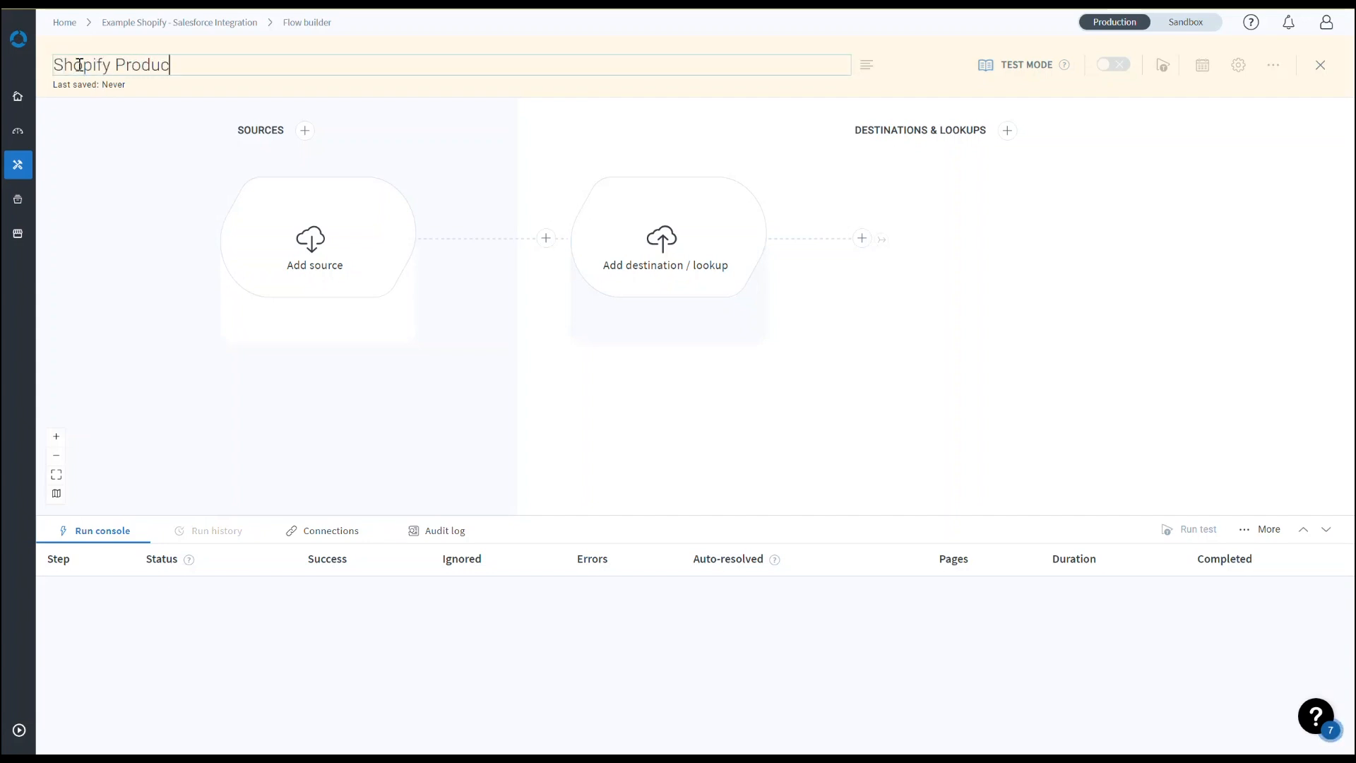
text(ts to Salesforce Products)
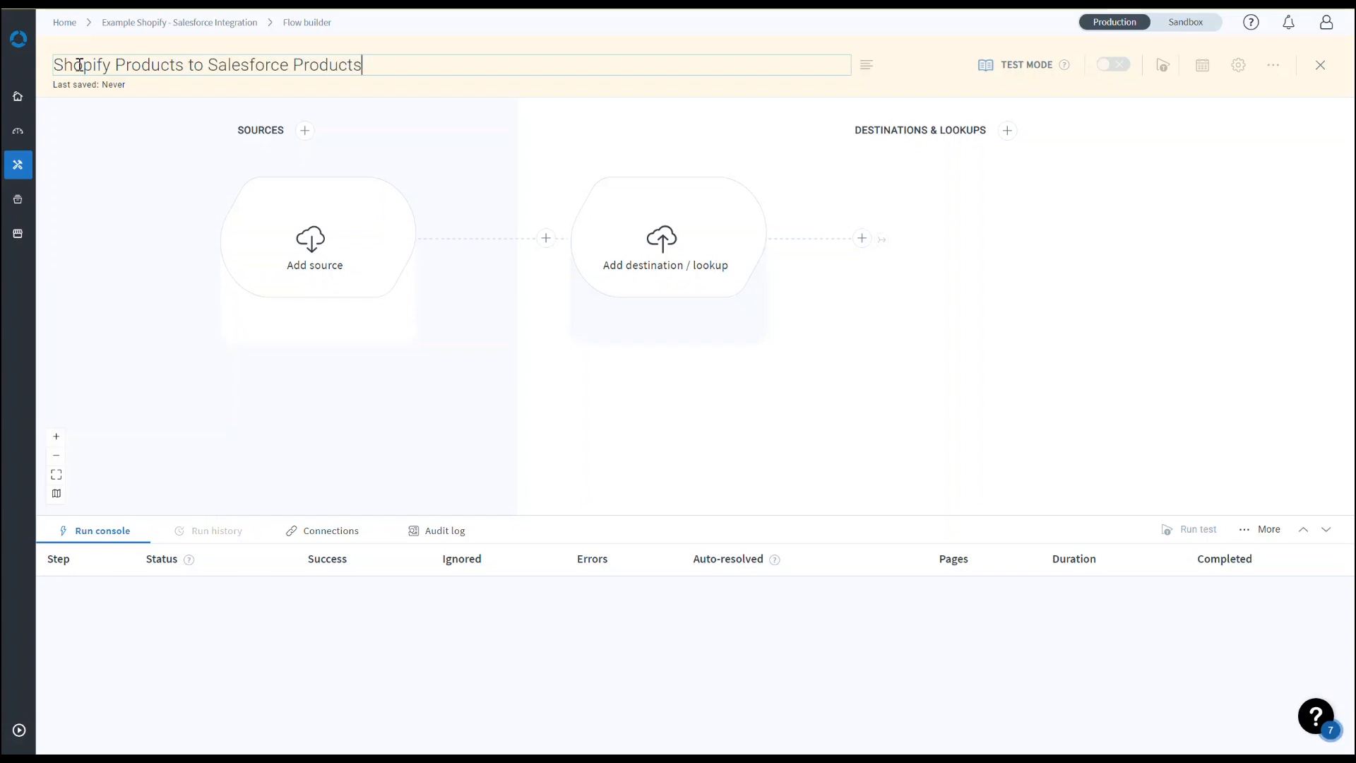
click(106, 135)
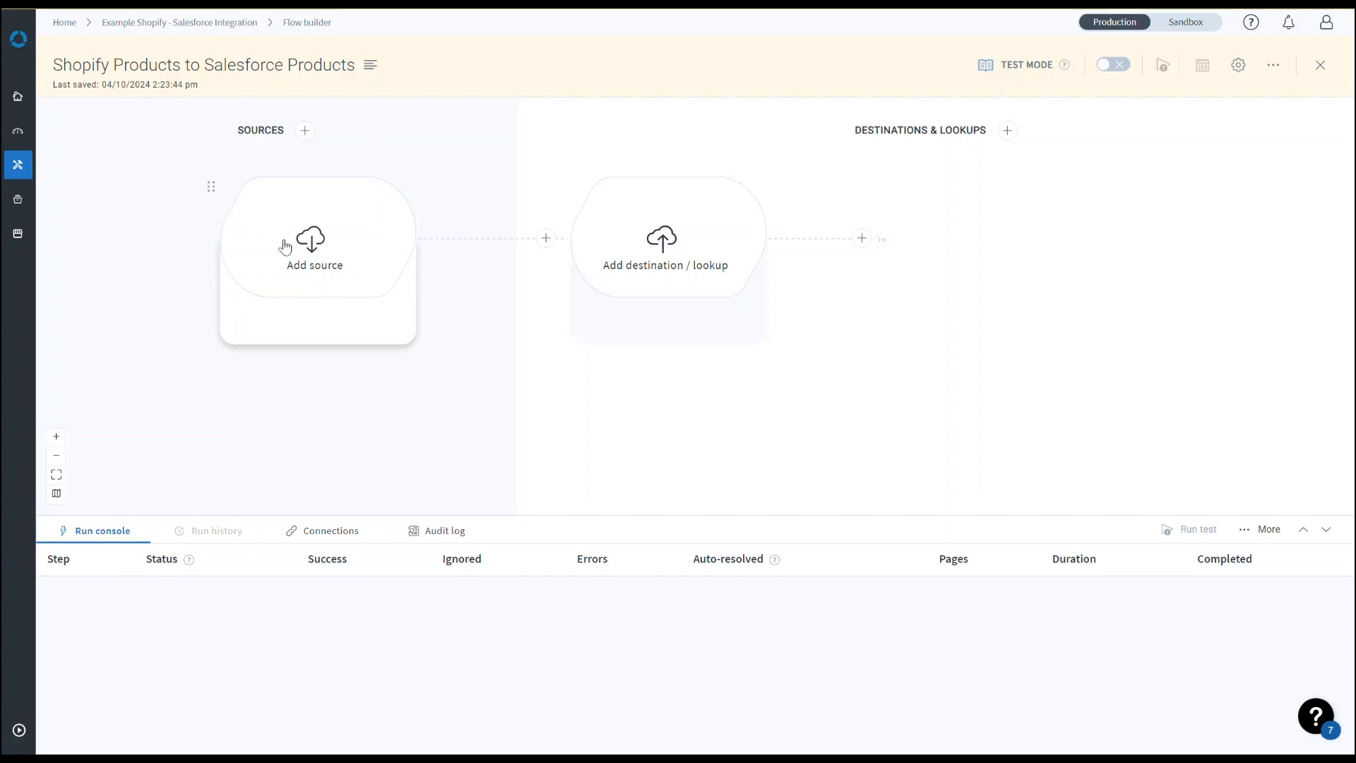
Add a Shopify source to the flow, set to export records from the source application and created from scratch.
click(317, 258)
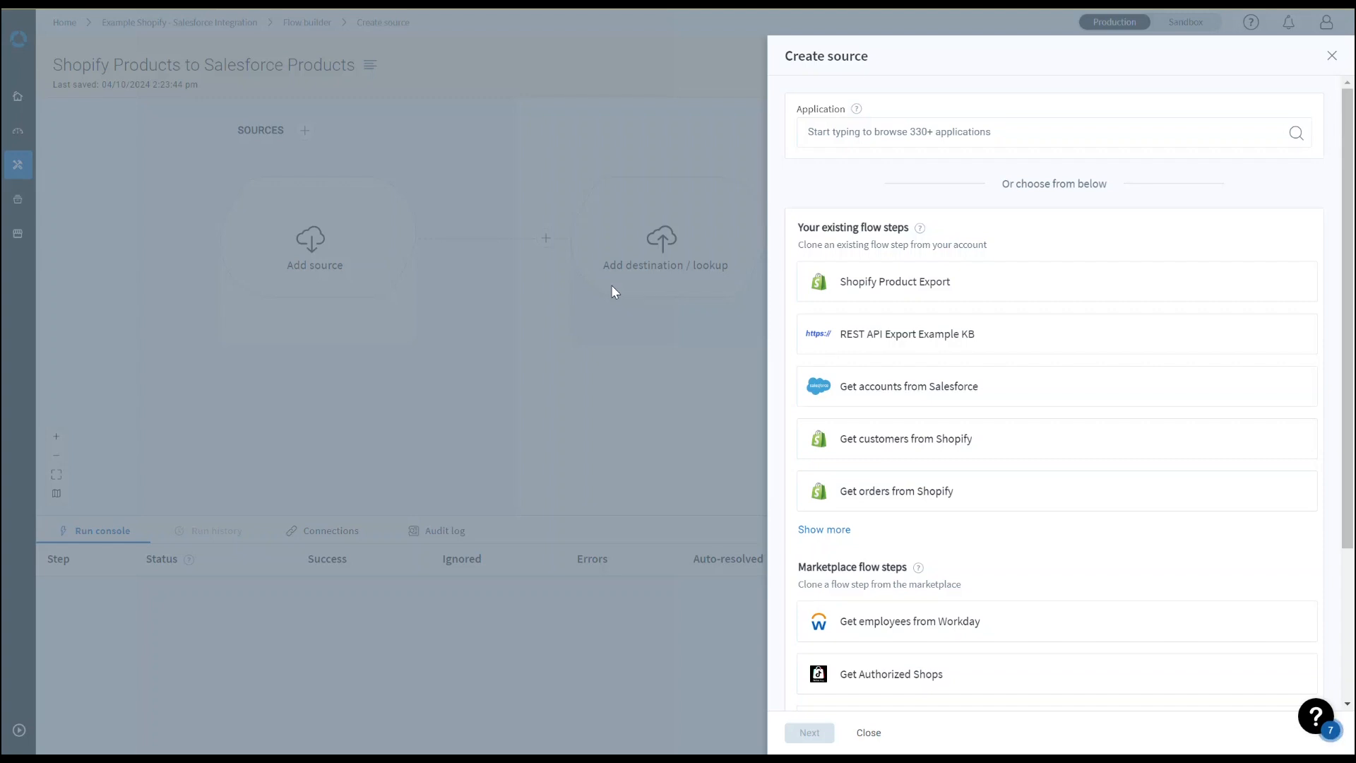
click(855, 136)
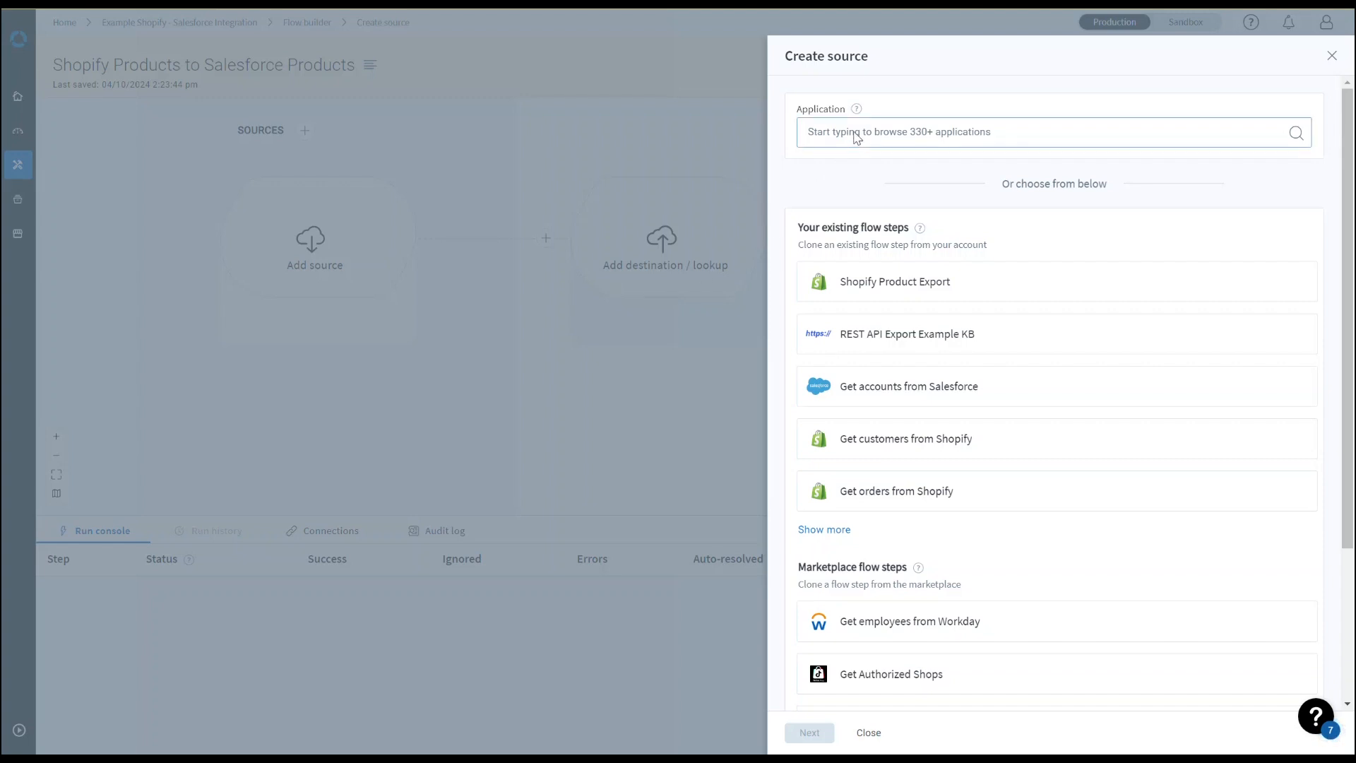
click(855, 136)
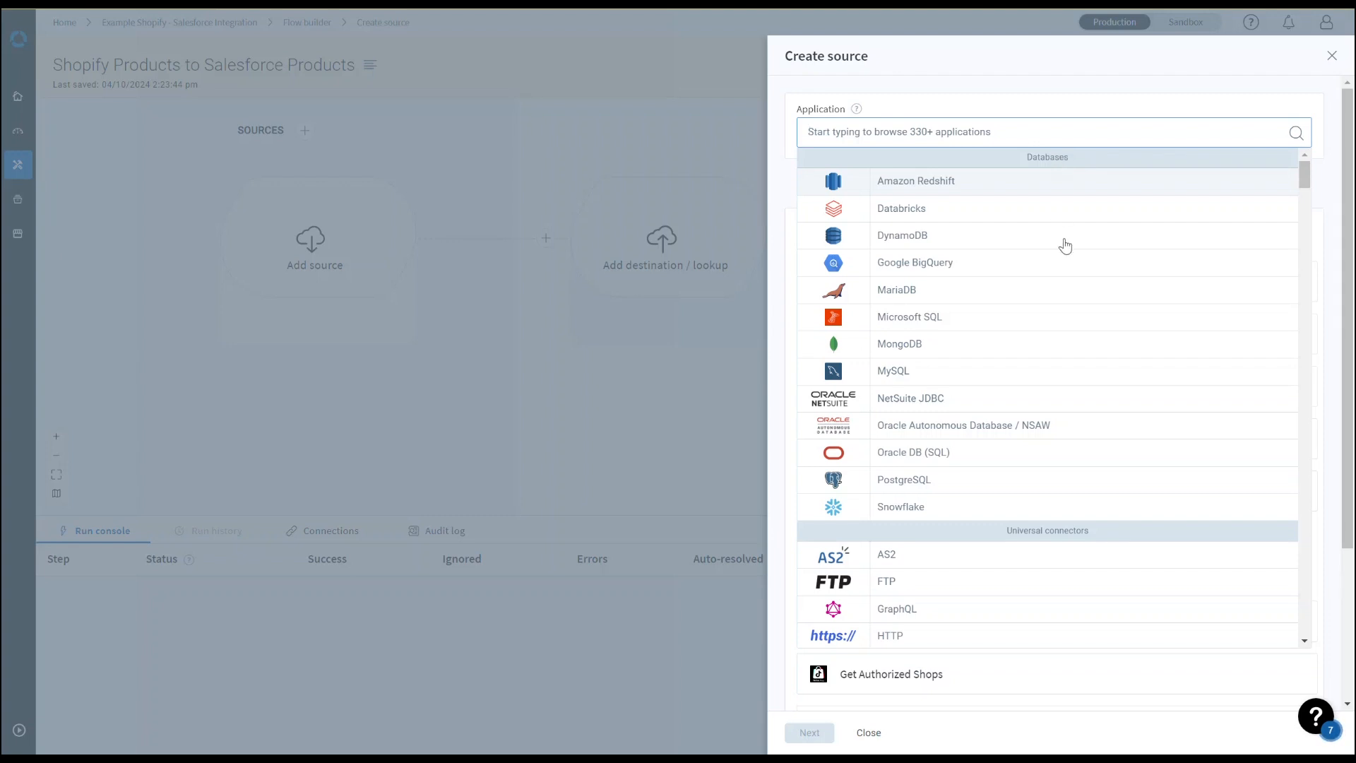
scroll(1081, 303, down, 8)
scroll(1098, 375, down, 1)
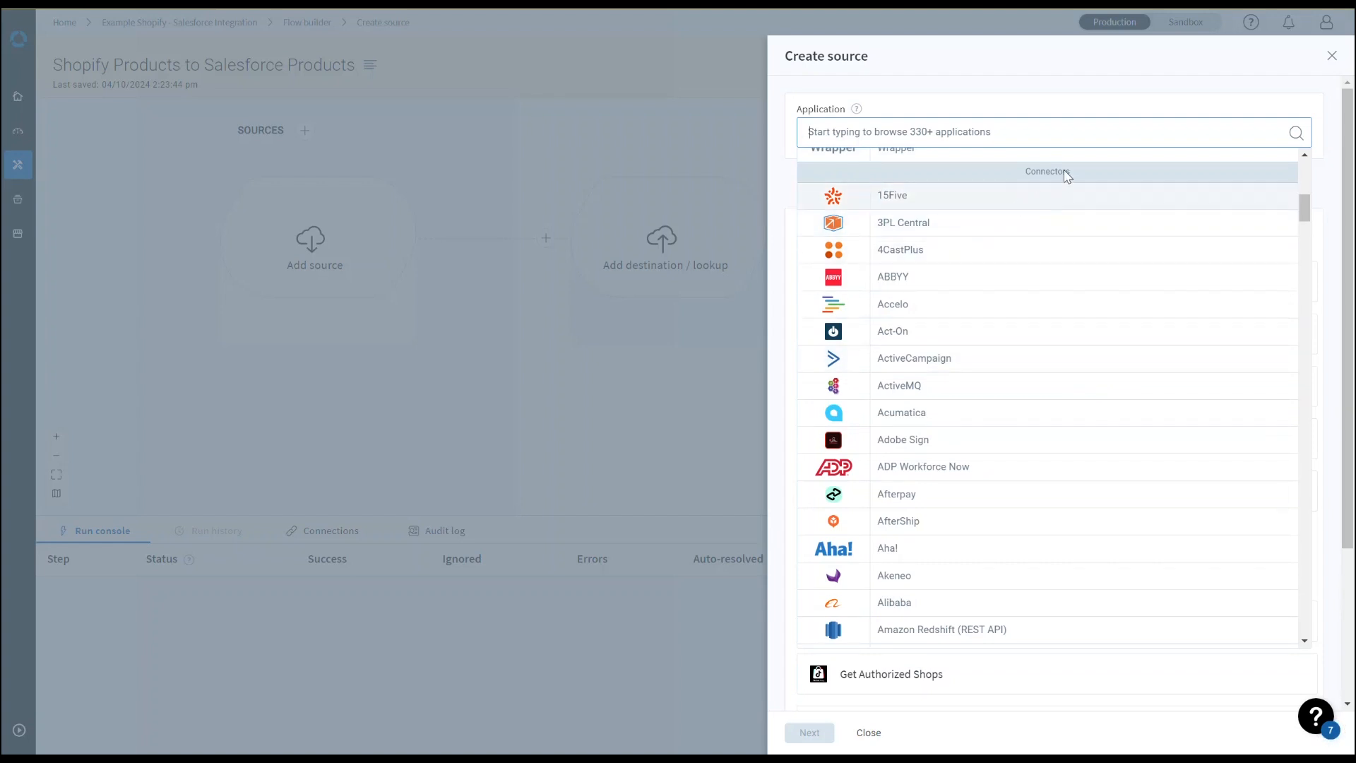
scroll(1067, 176, up, 5)
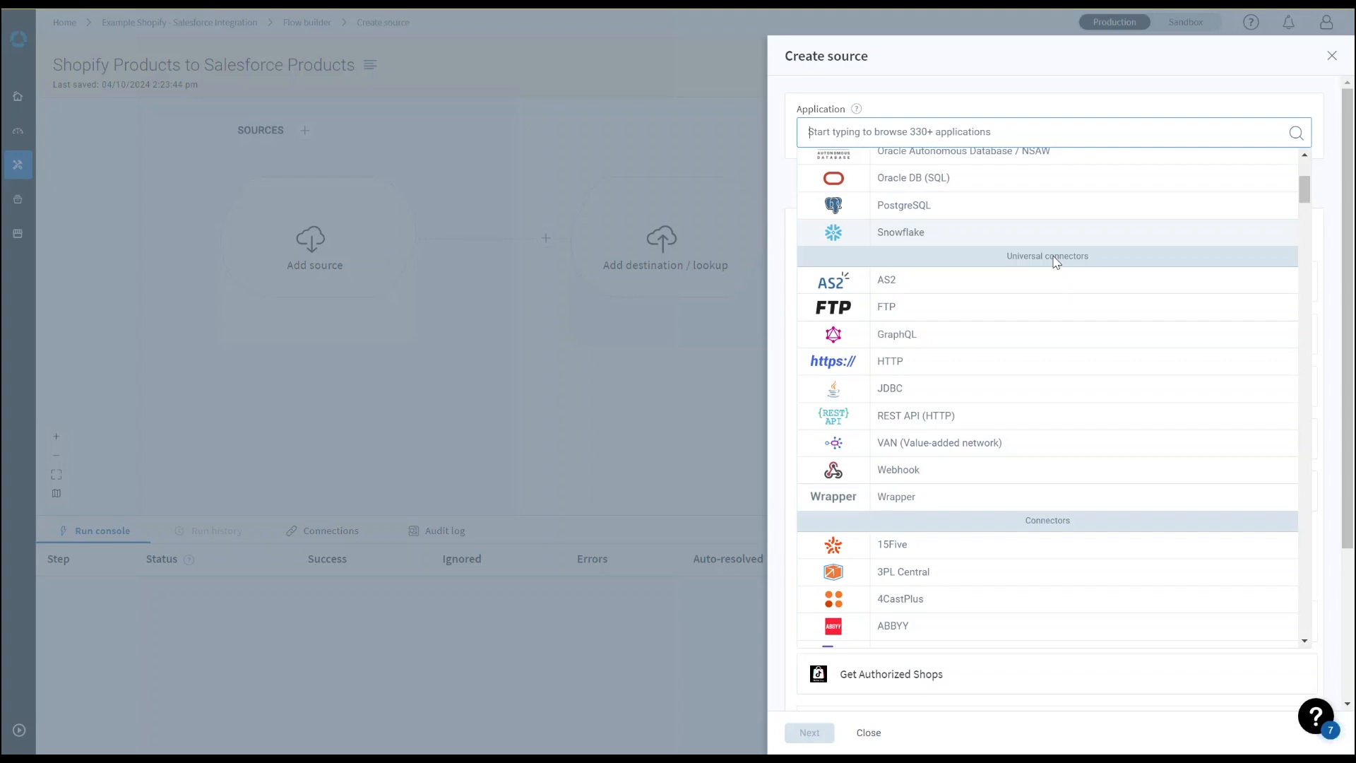
scroll(1055, 262, up, 4)
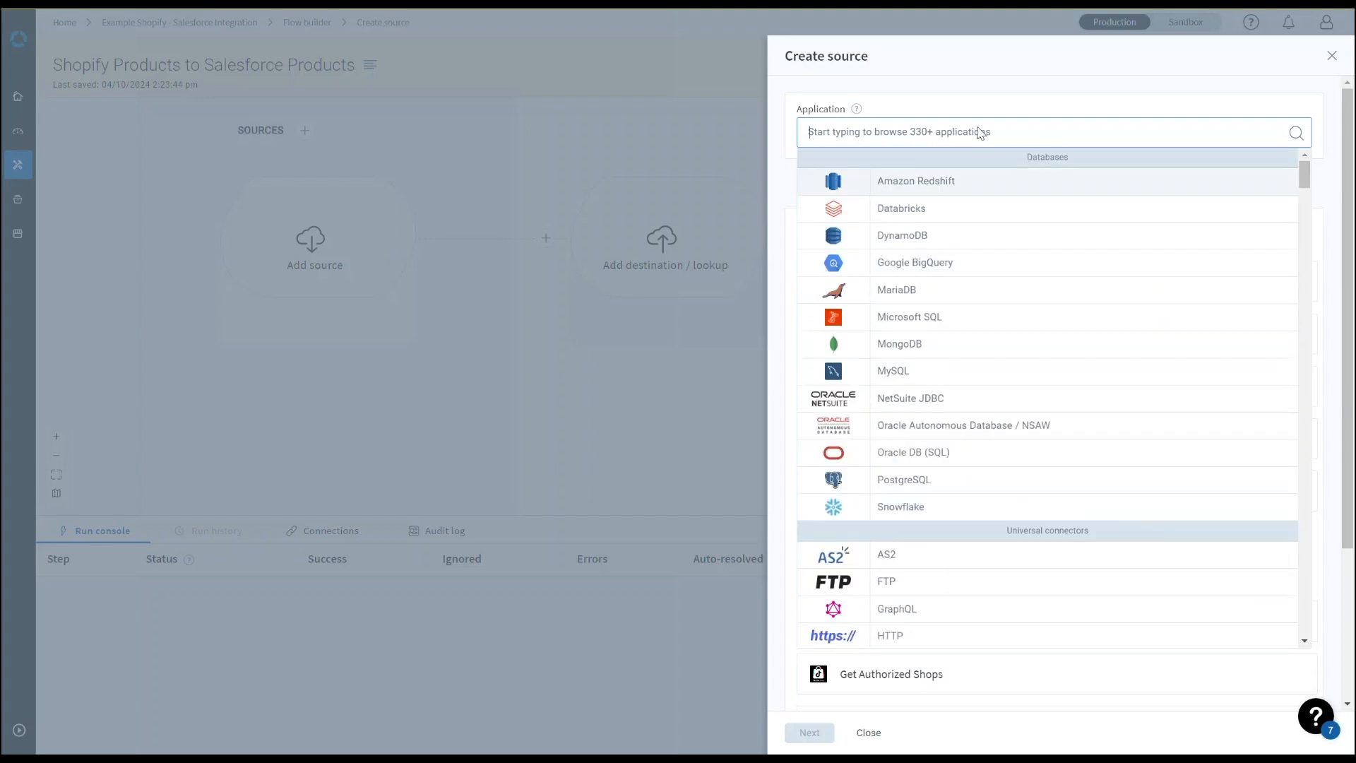
text(S)
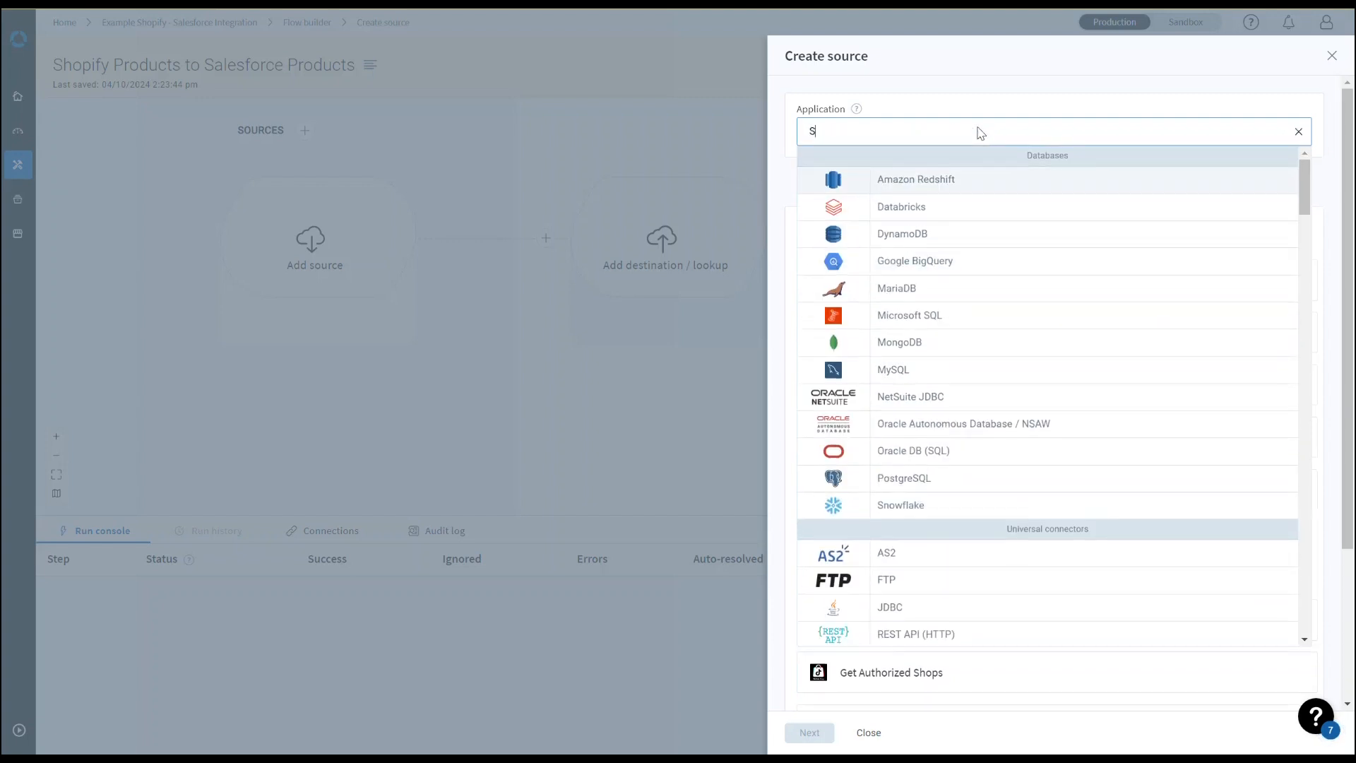
text(hopify)
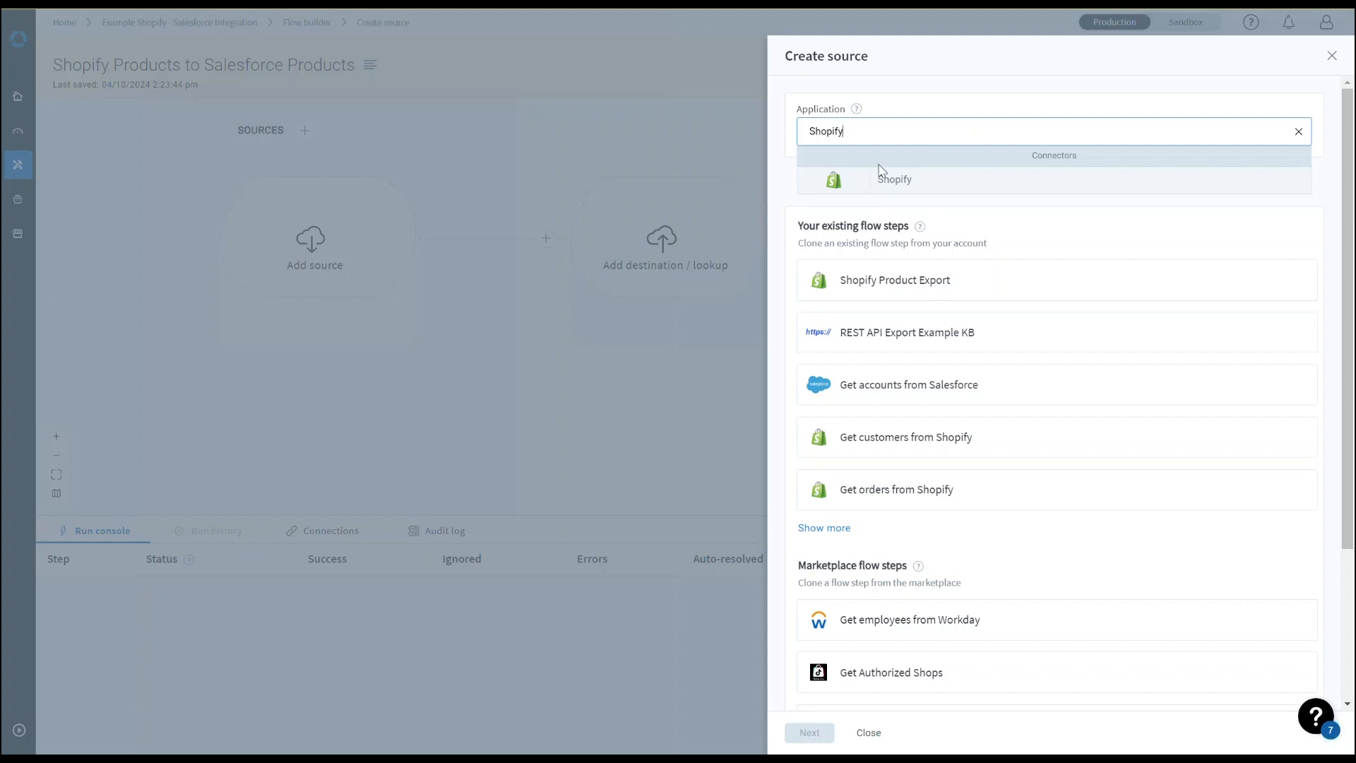
click(855, 181)
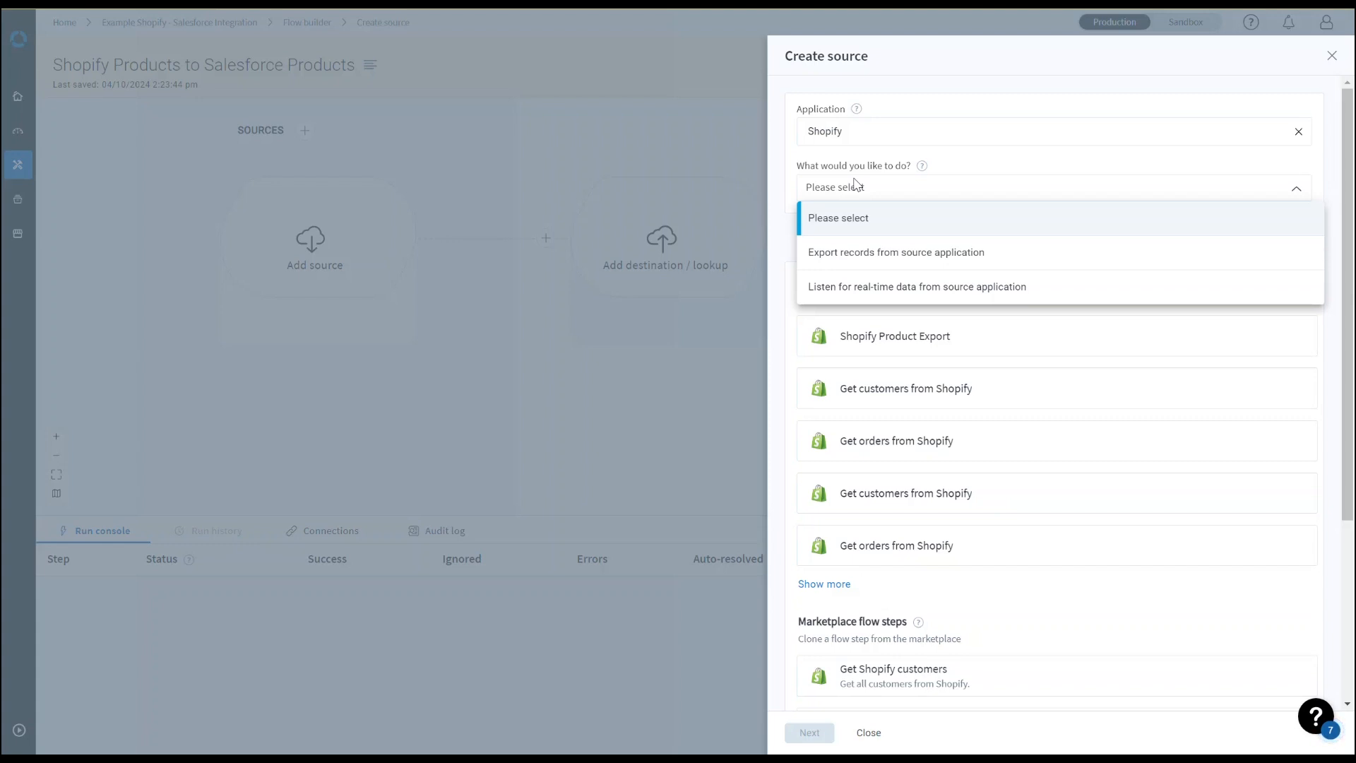
click(867, 255)
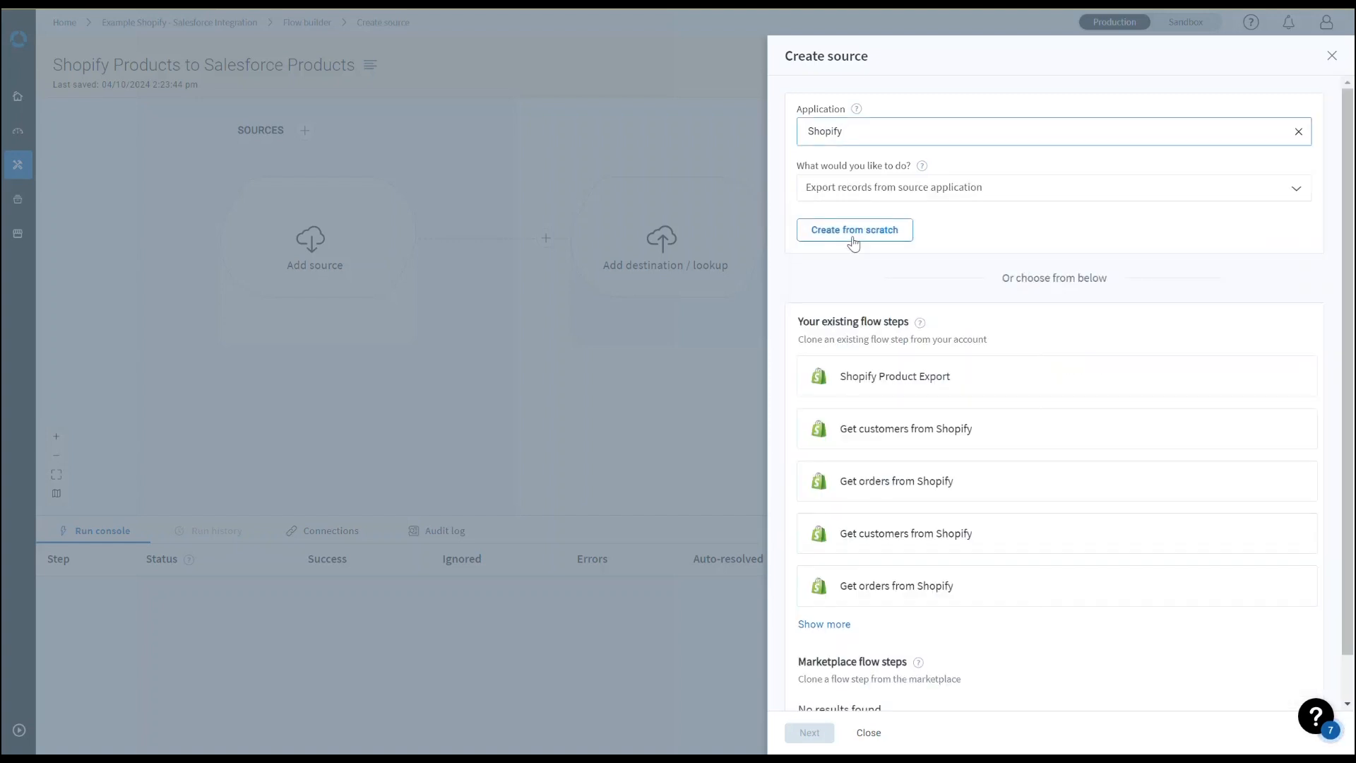
click(855, 235)
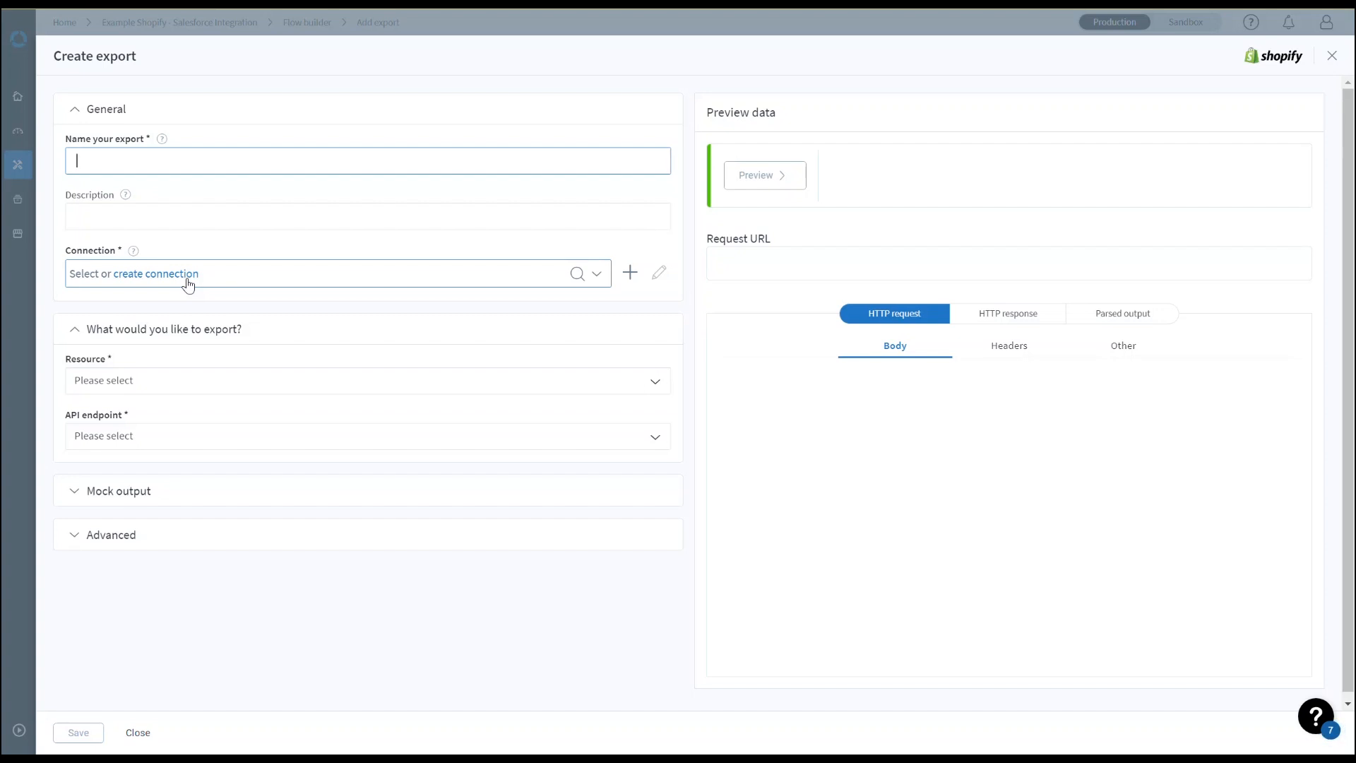
Start a new connection for the export through the Shopify App Store and begin installing integrator.io on the signed-in store.
click(161, 274)
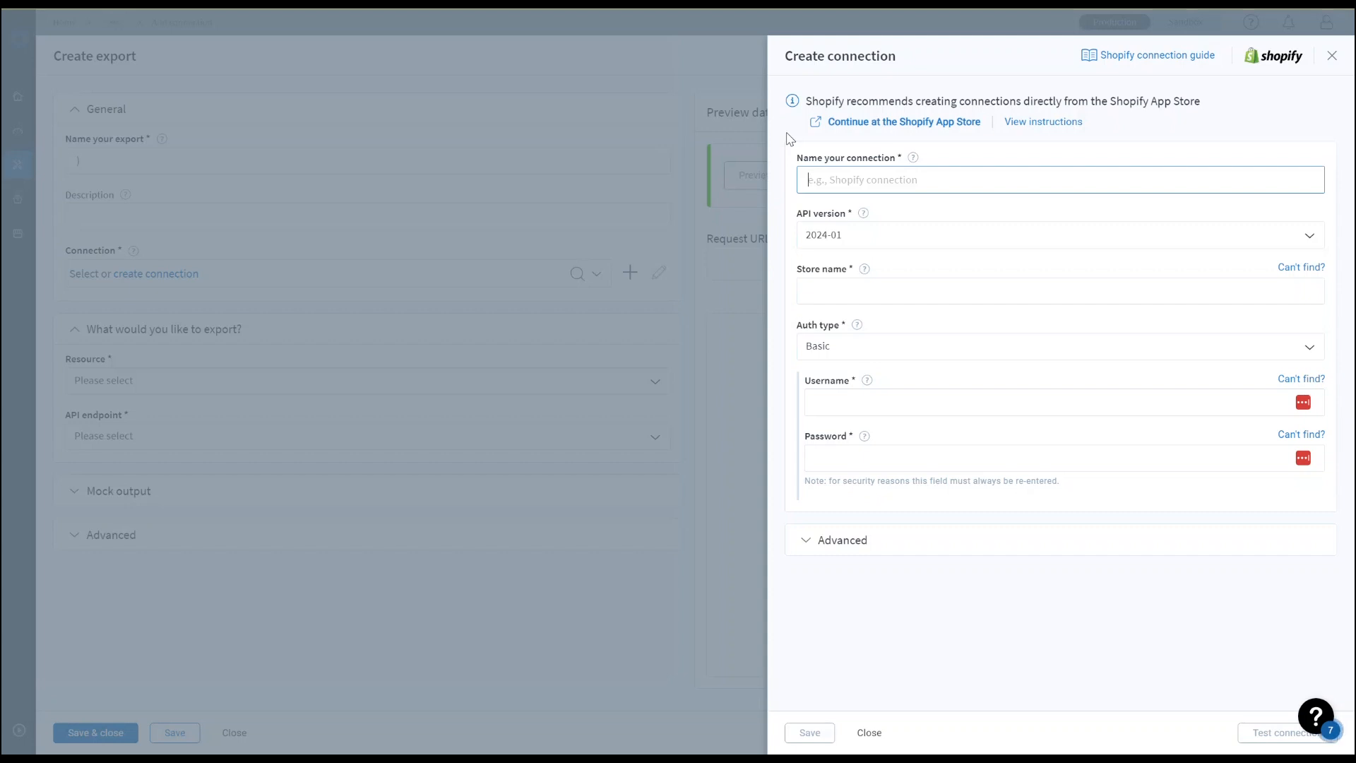
click(841, 132)
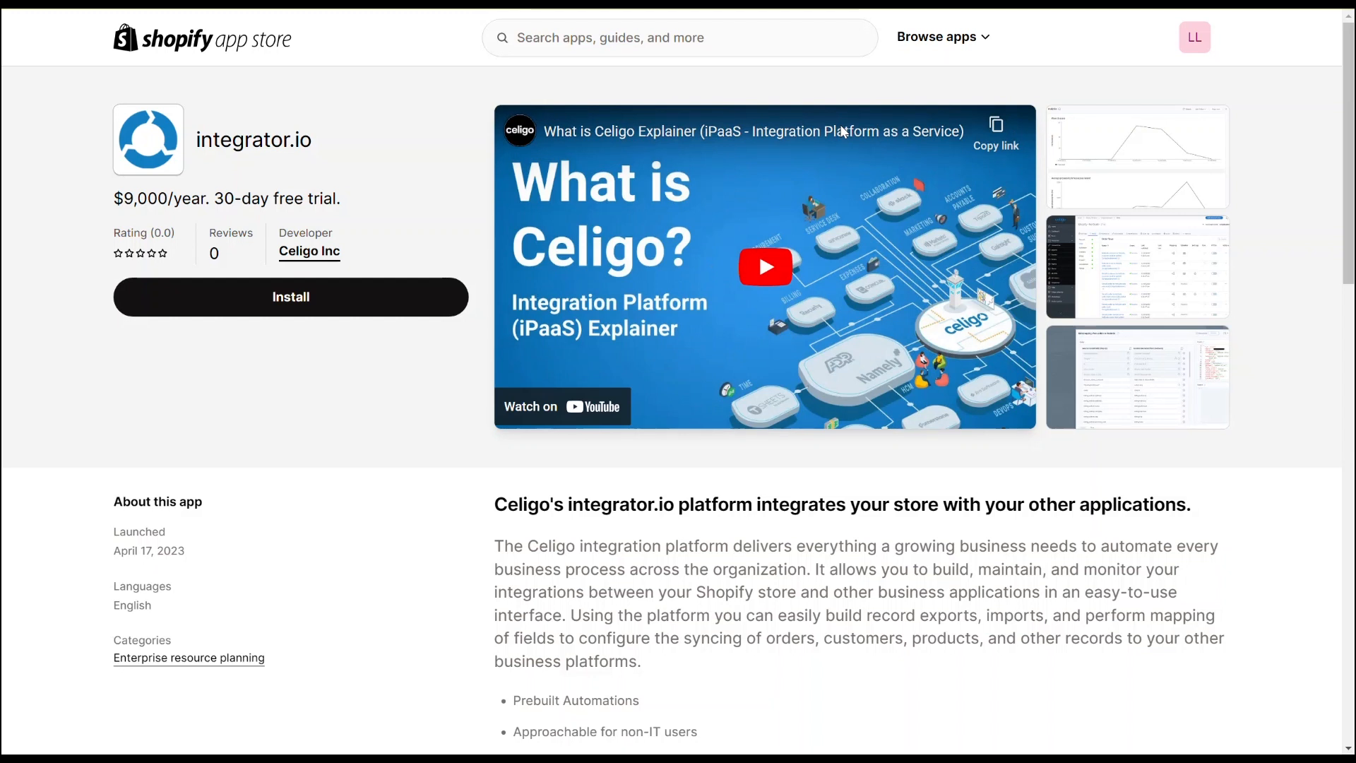
click(1195, 37)
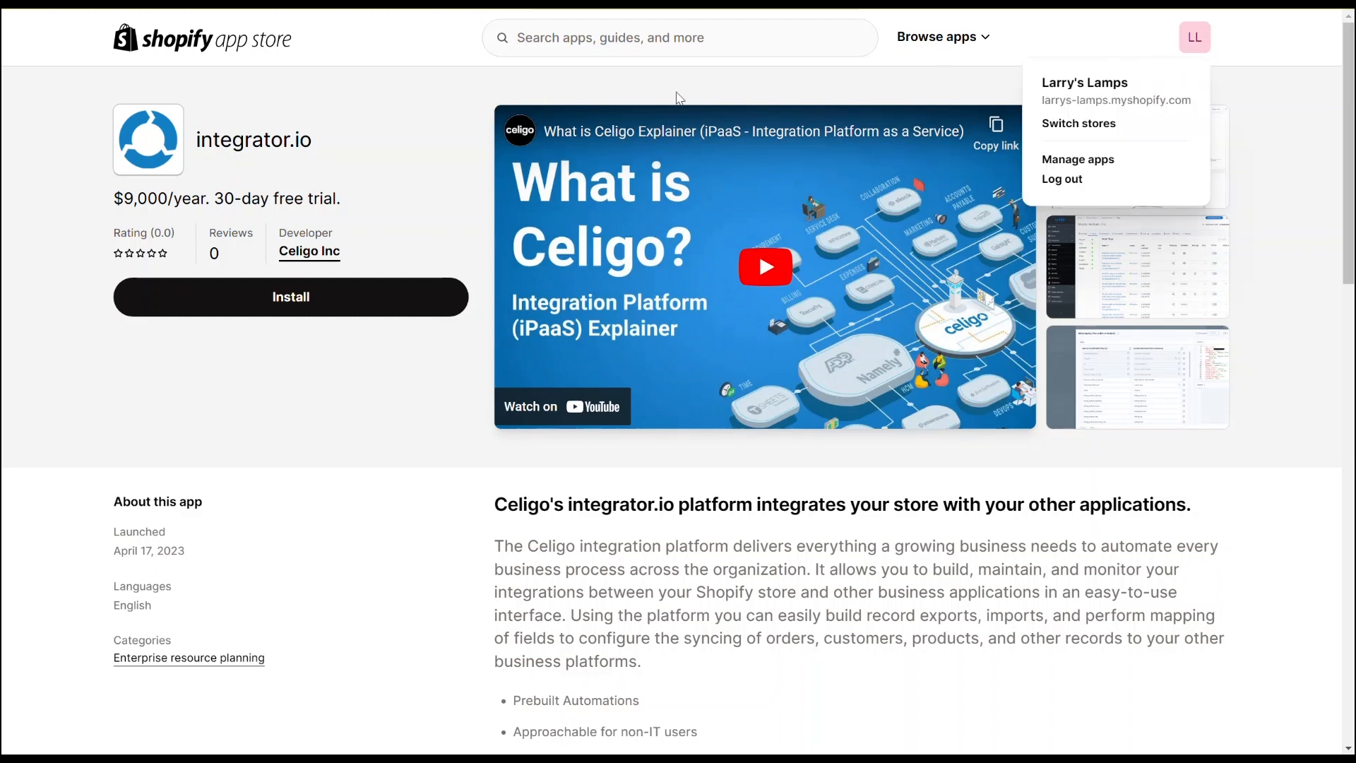
click(444, 224)
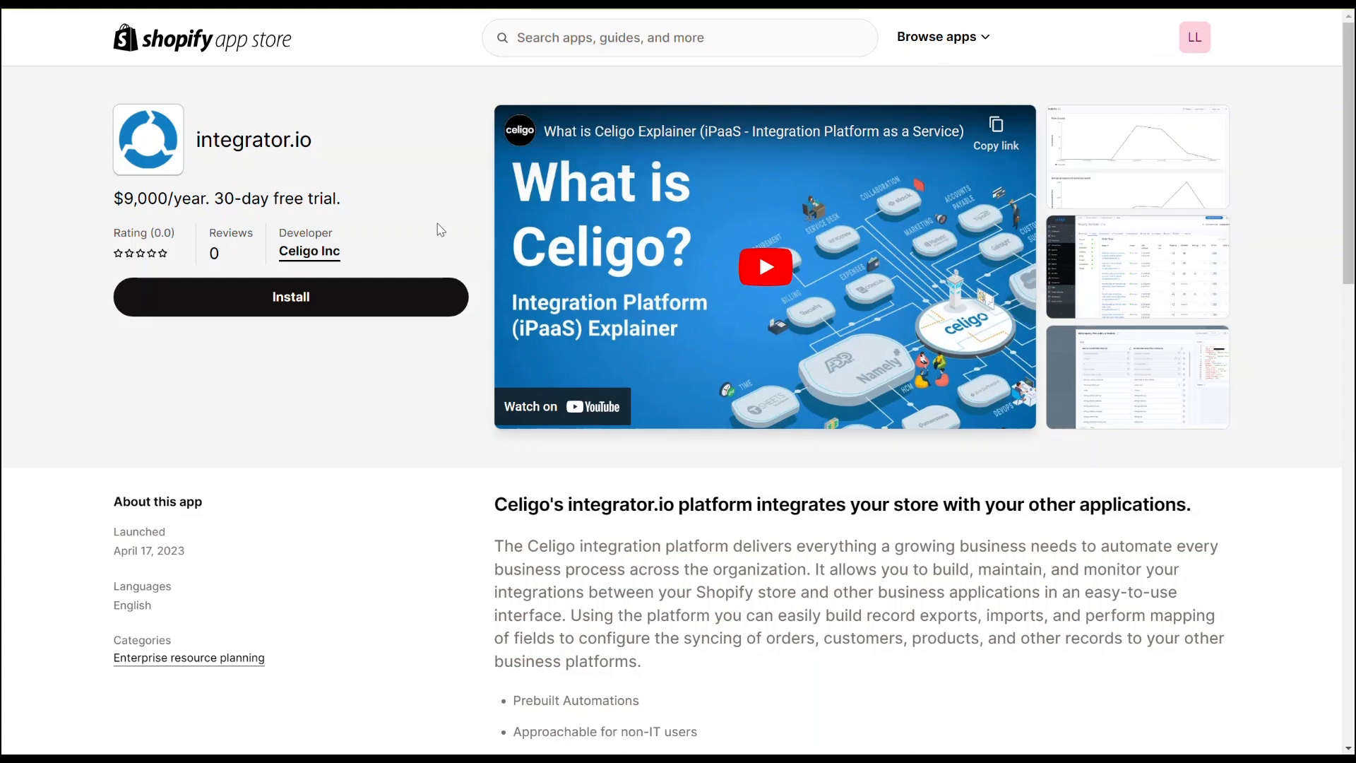
click(394, 303)
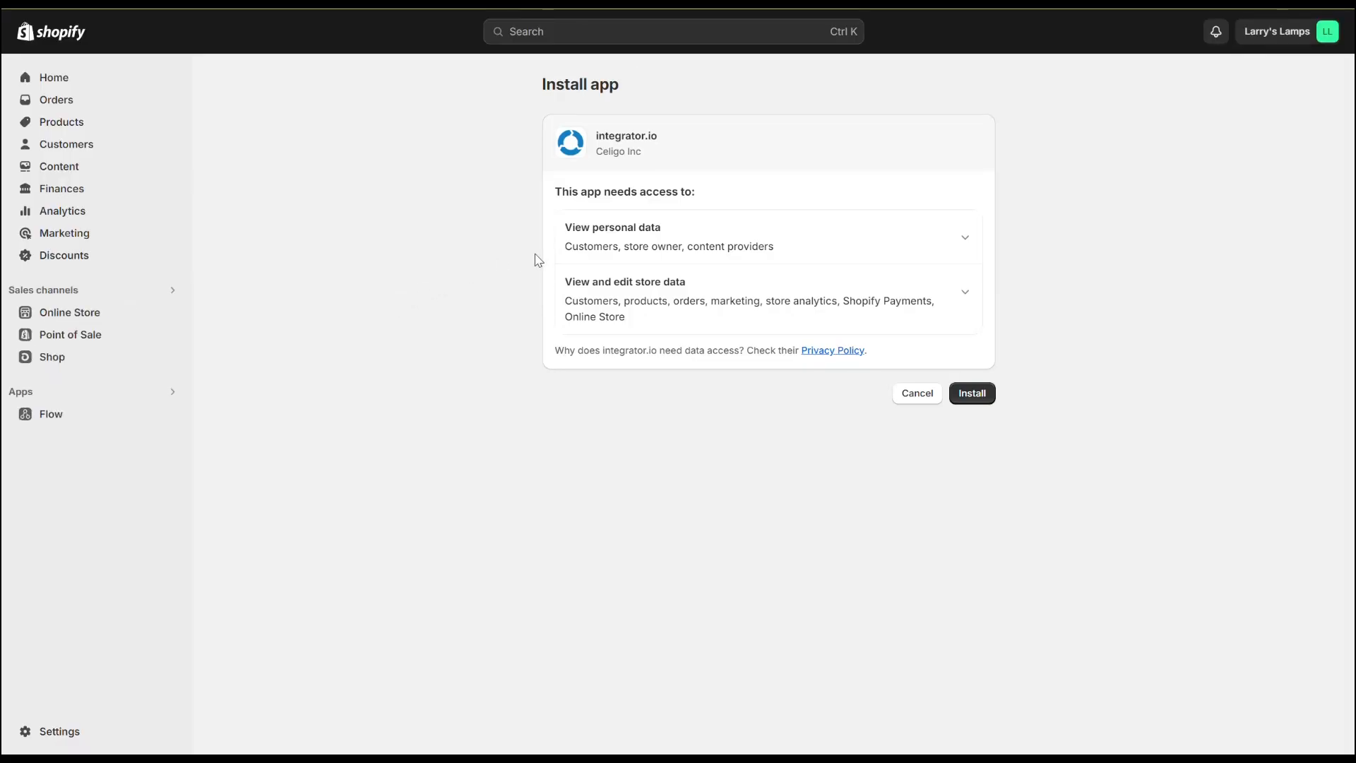
Expand the personal data and store data permissions requested by integrator.io, review them, and install the app on the store.
click(965, 296)
click(966, 238)
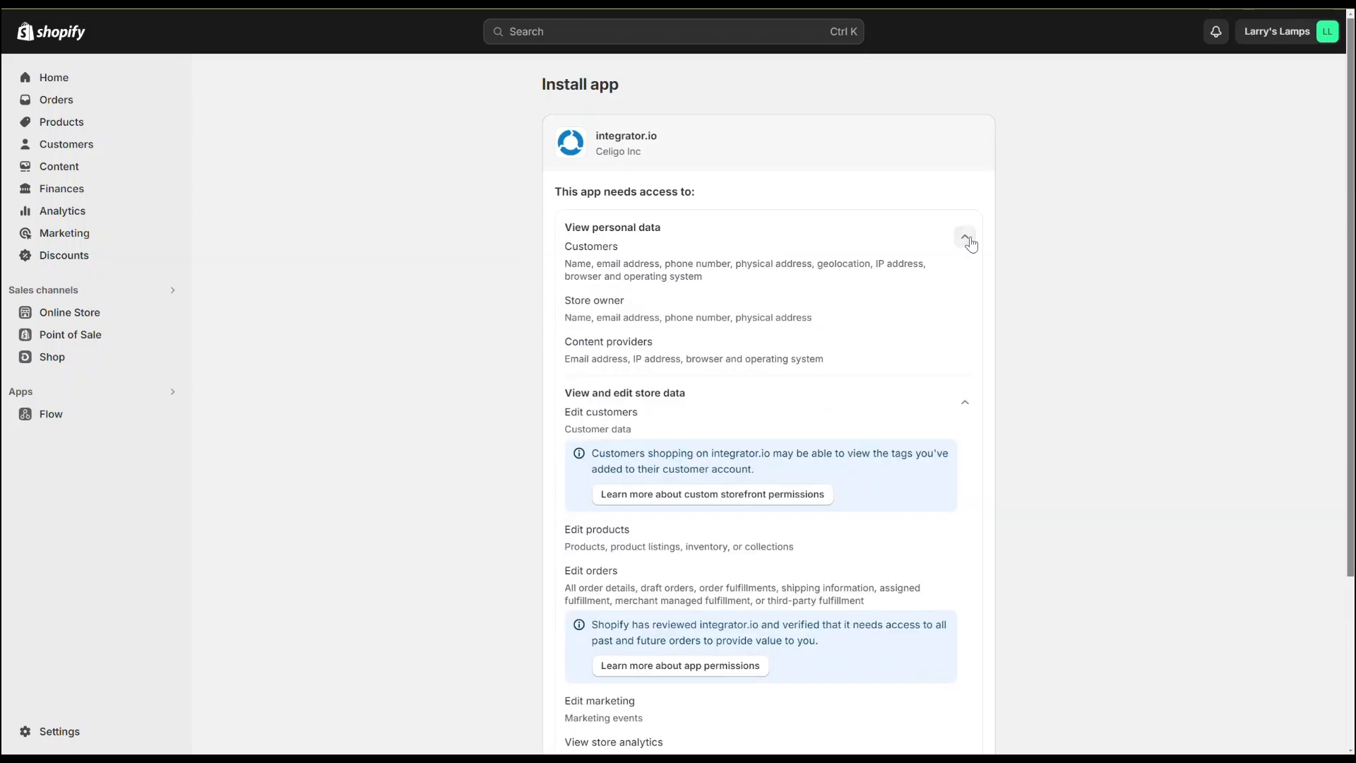
scroll(1083, 485, down, 1)
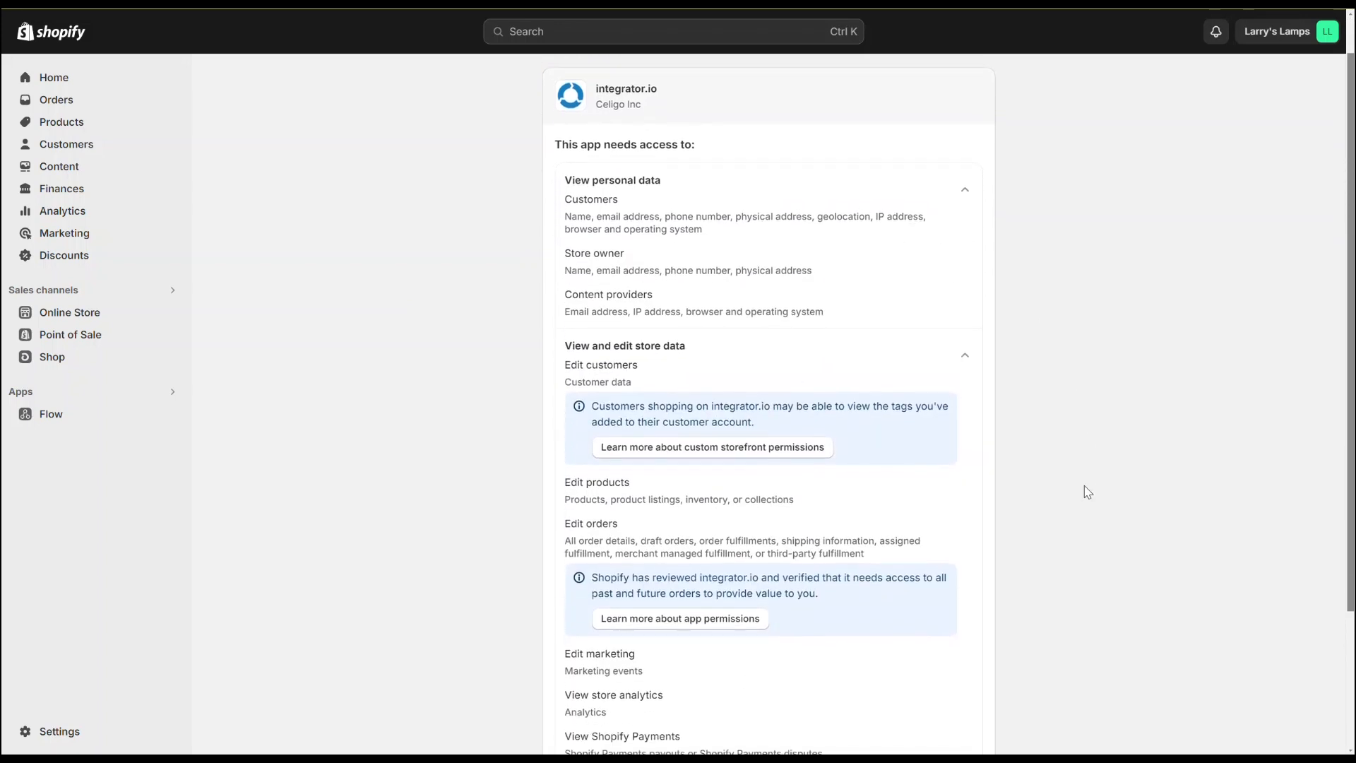
scroll(1085, 487, down, 4)
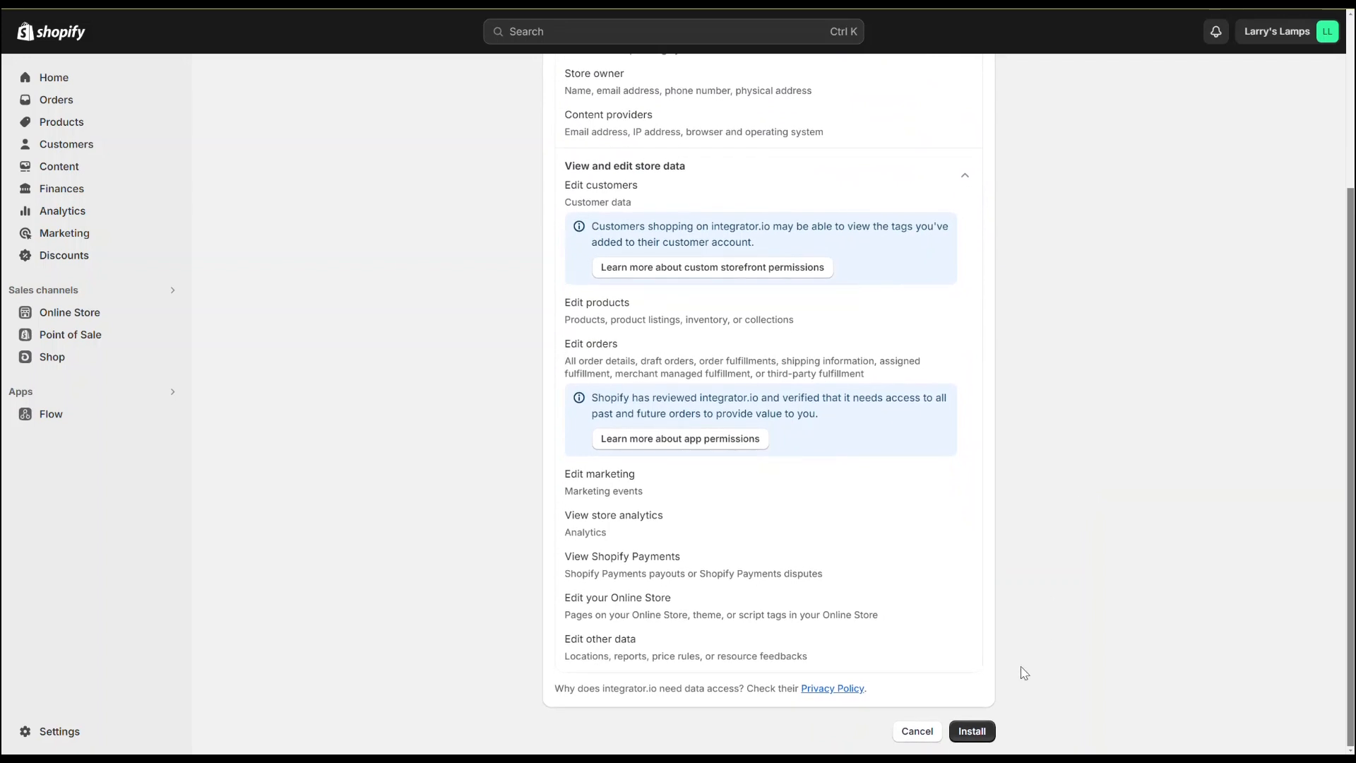
click(987, 733)
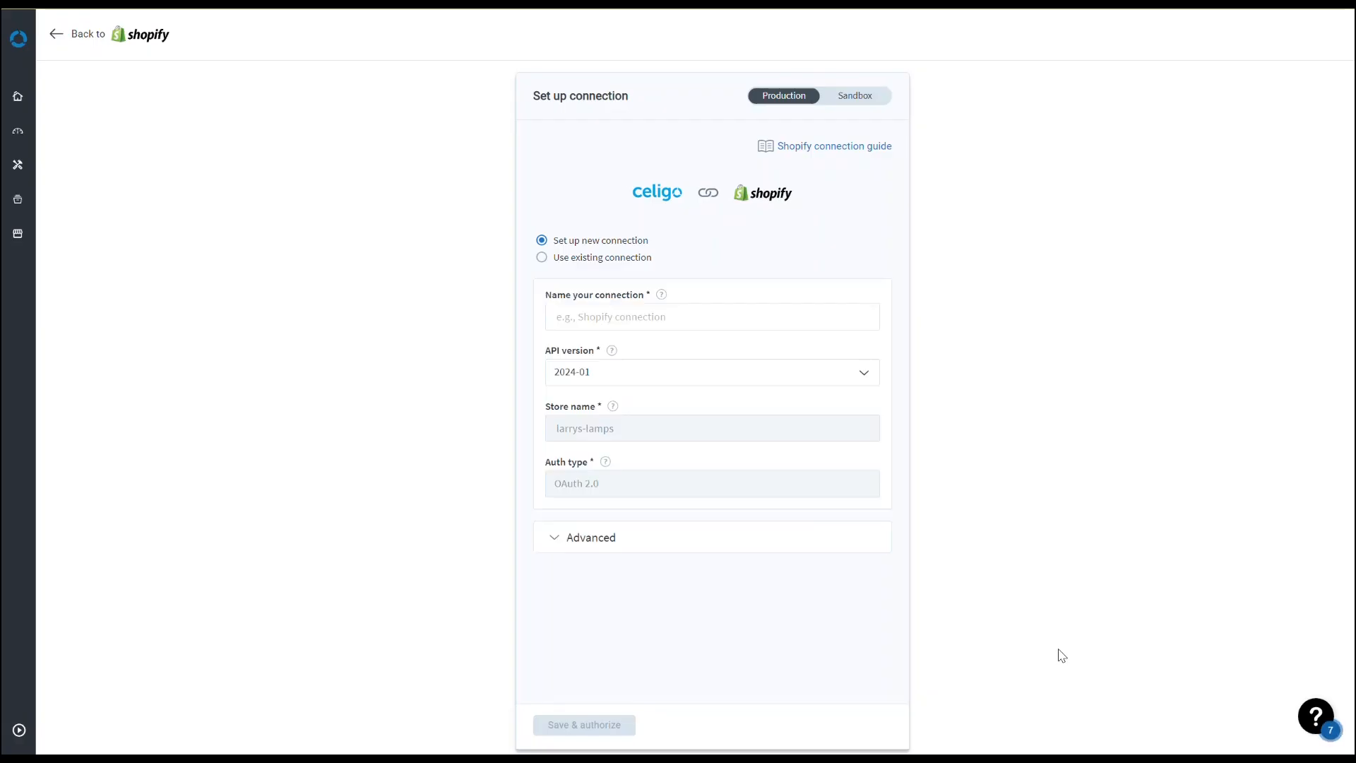
Name the new Shopify connection "Shopify - Larrys Lamps", then save and authorize it.
click(722, 318)
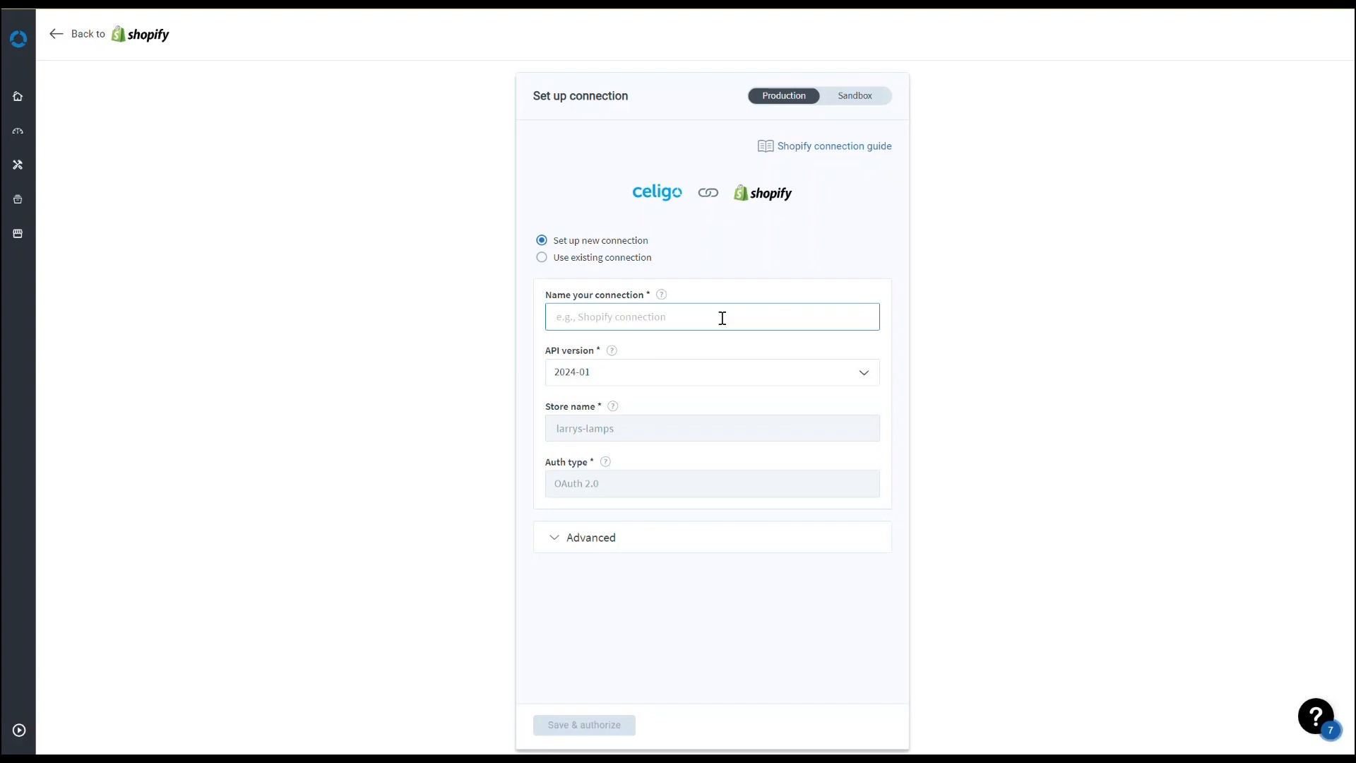
text(Shopify -)
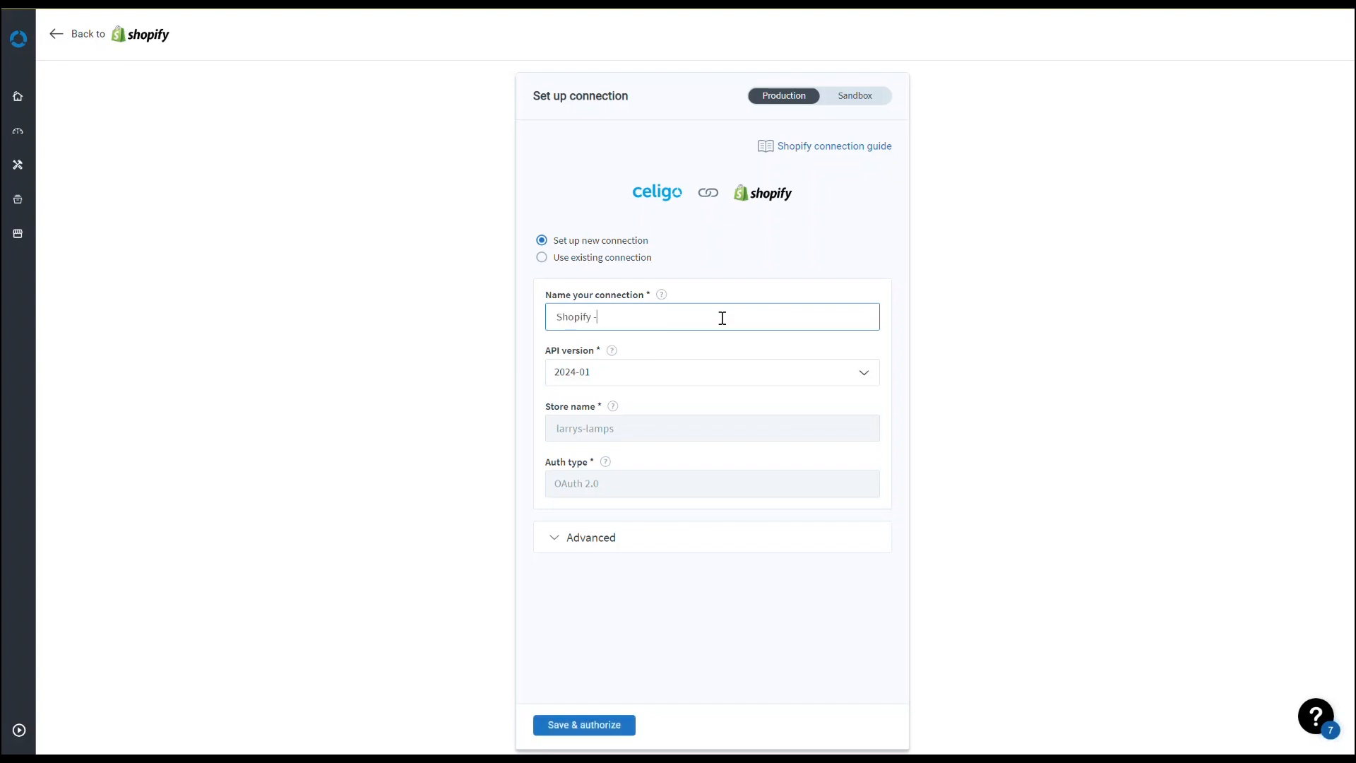
text( Larrys Lamps)
click(925, 318)
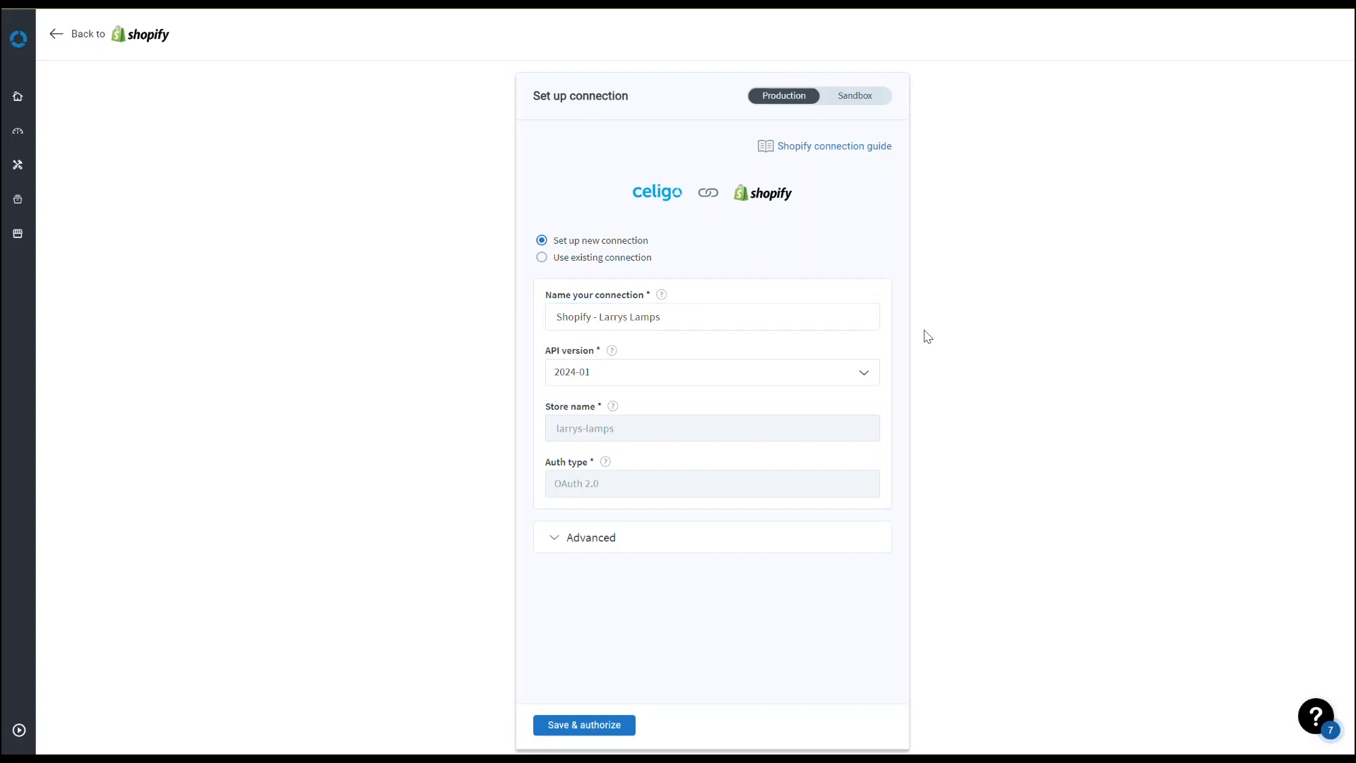
click(606, 724)
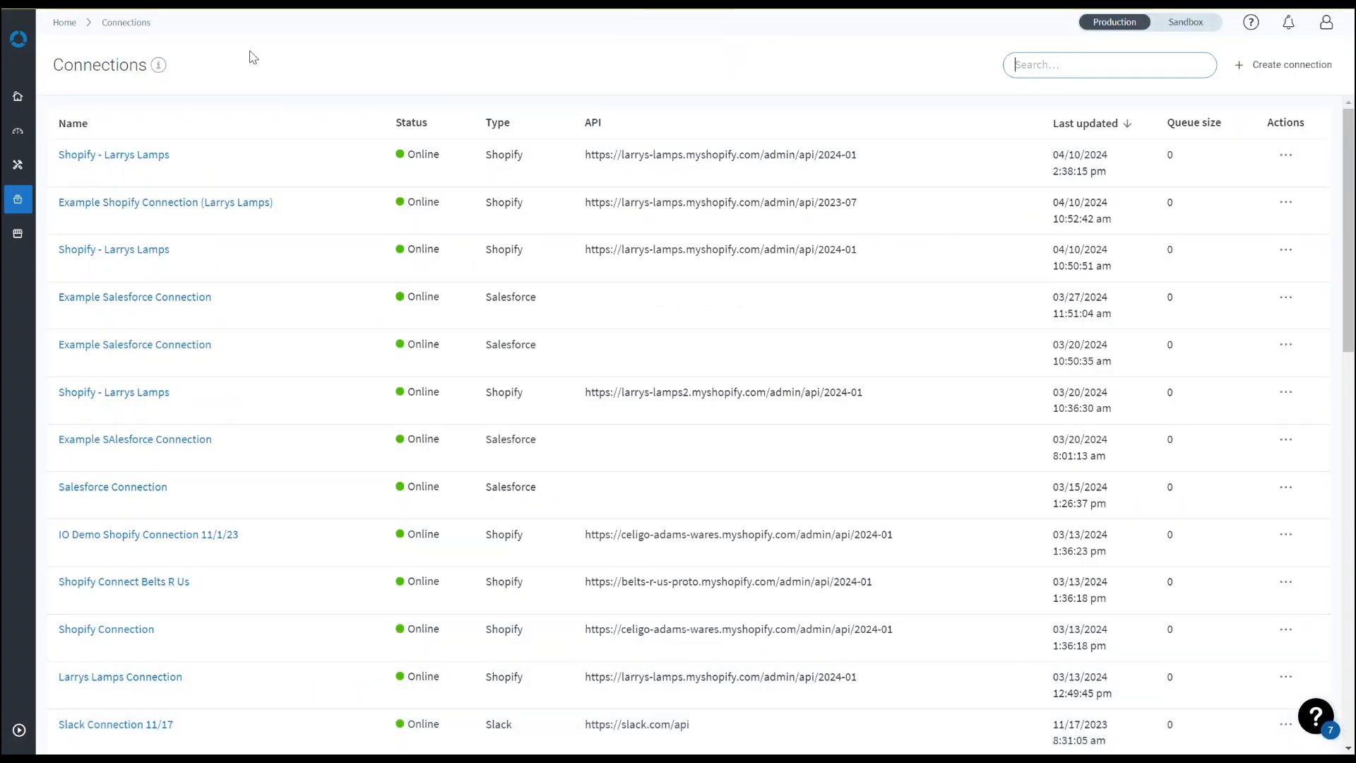
Open the "Shopify Products to Salesforce Products" flow in the Example Shopify - Salesforce Integration.
click(20, 204)
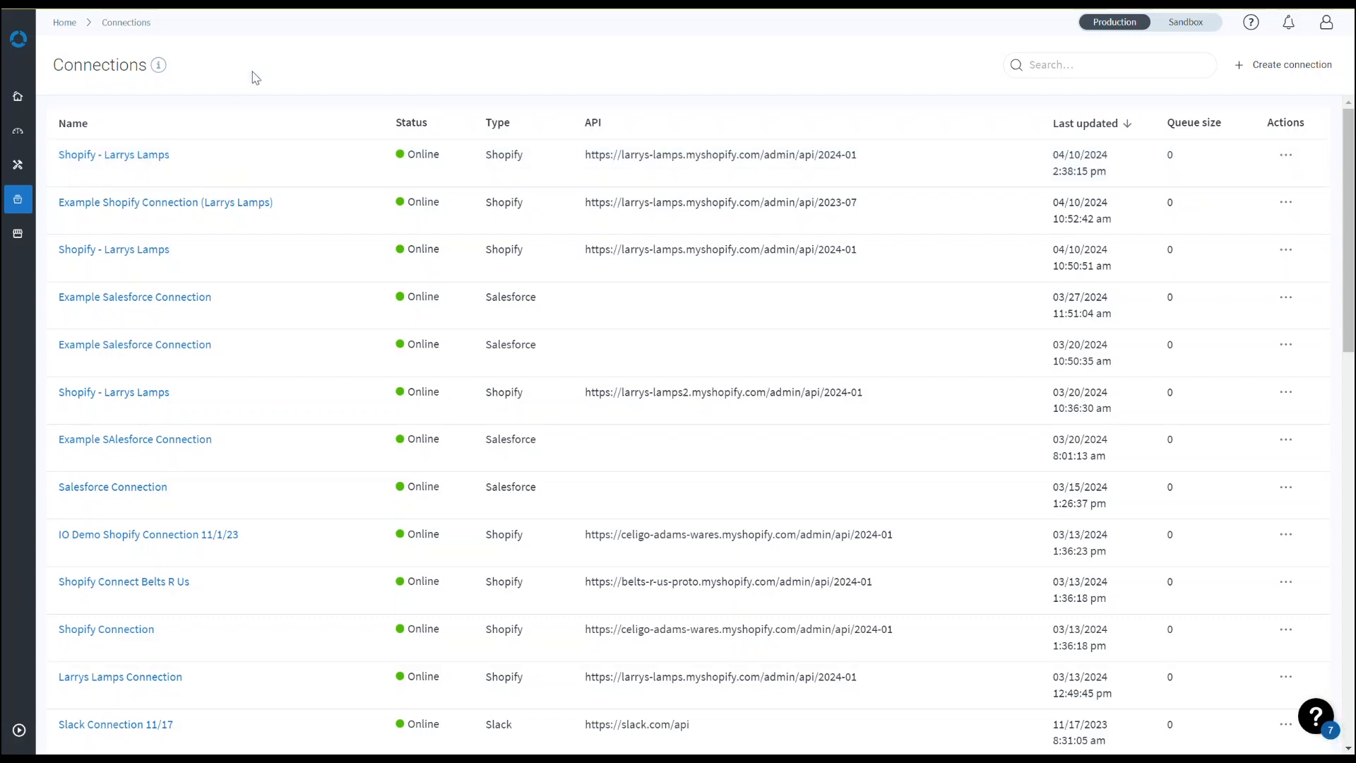
click(21, 101)
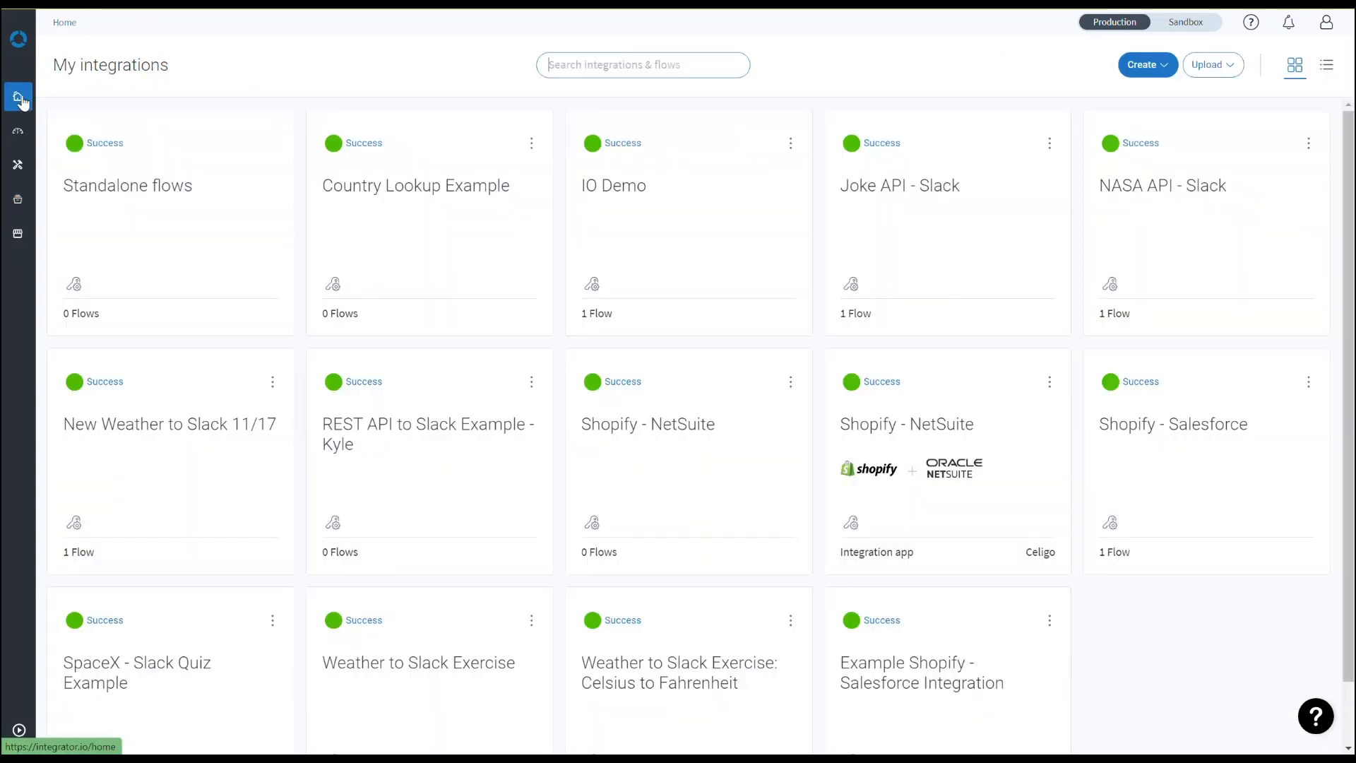
scroll(742, 502, down, 1)
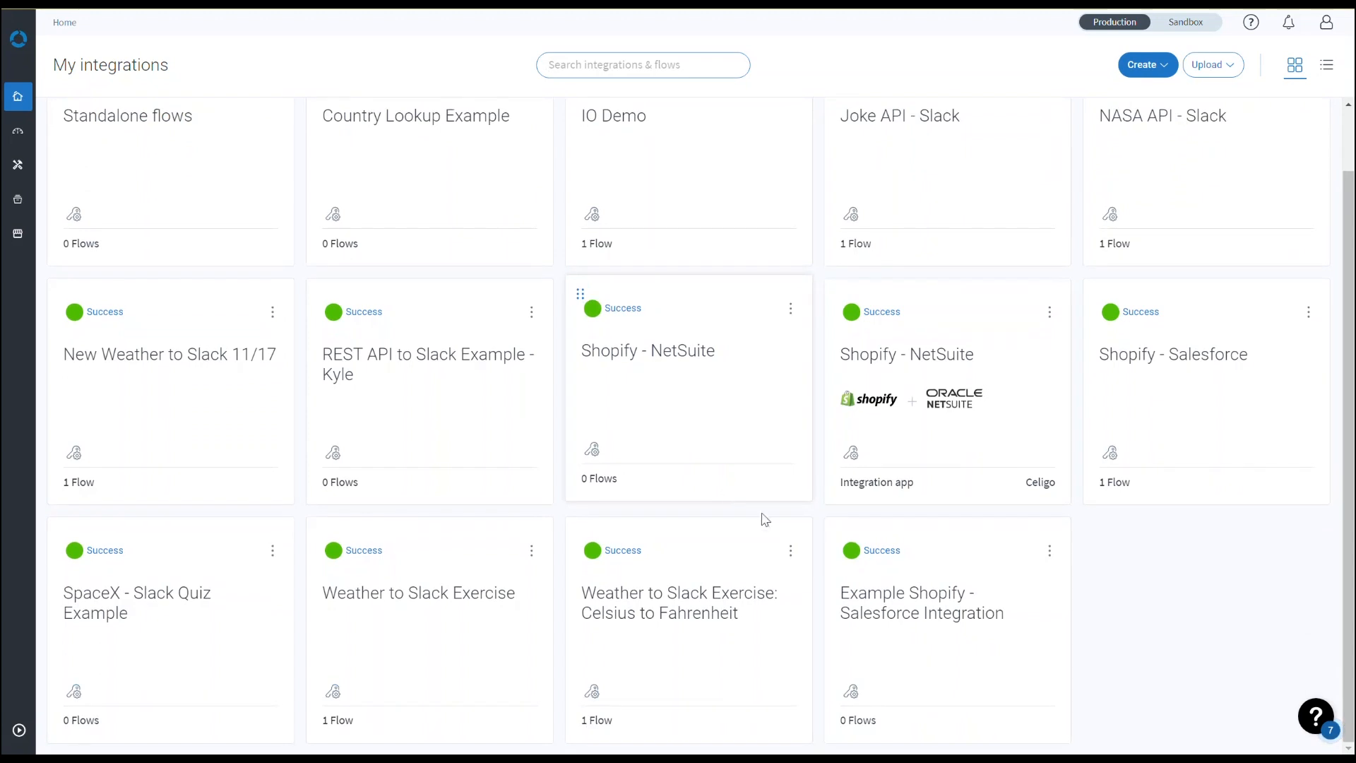
click(865, 618)
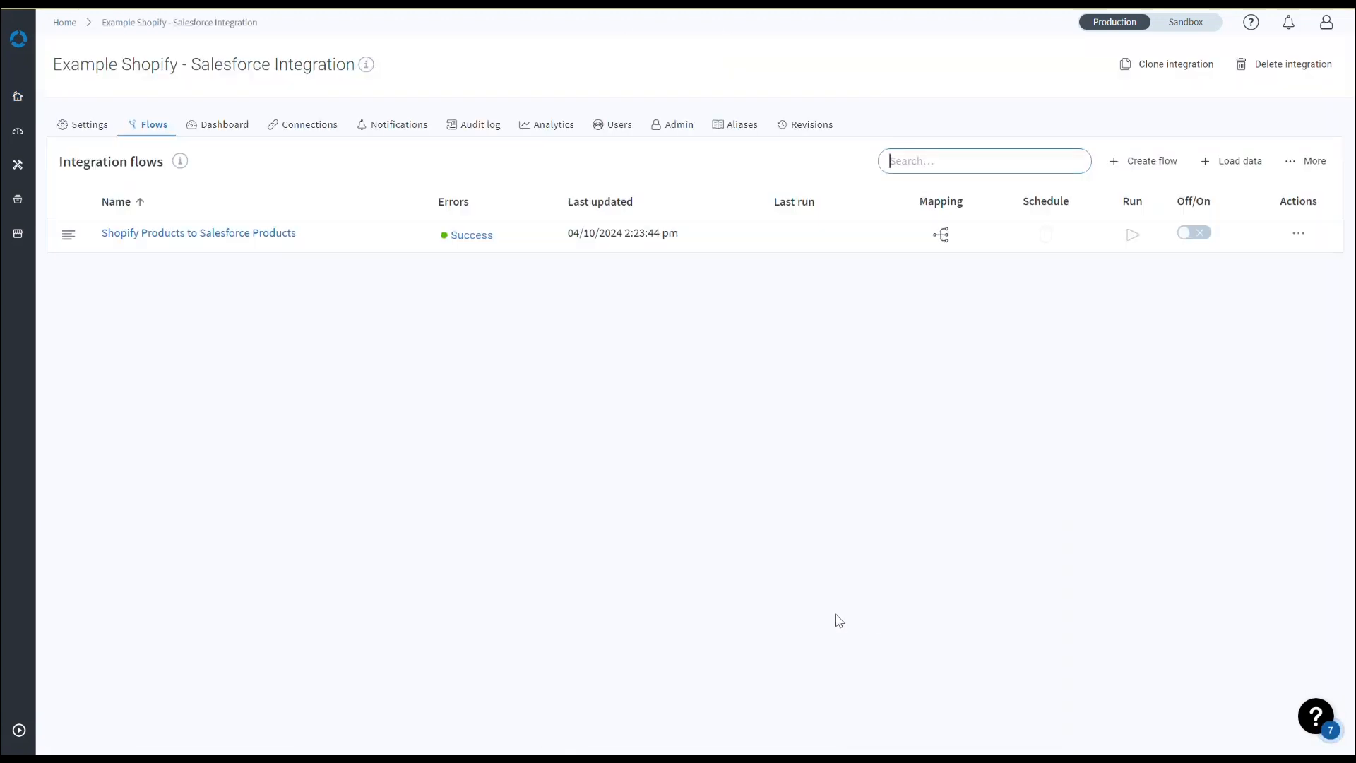
click(239, 234)
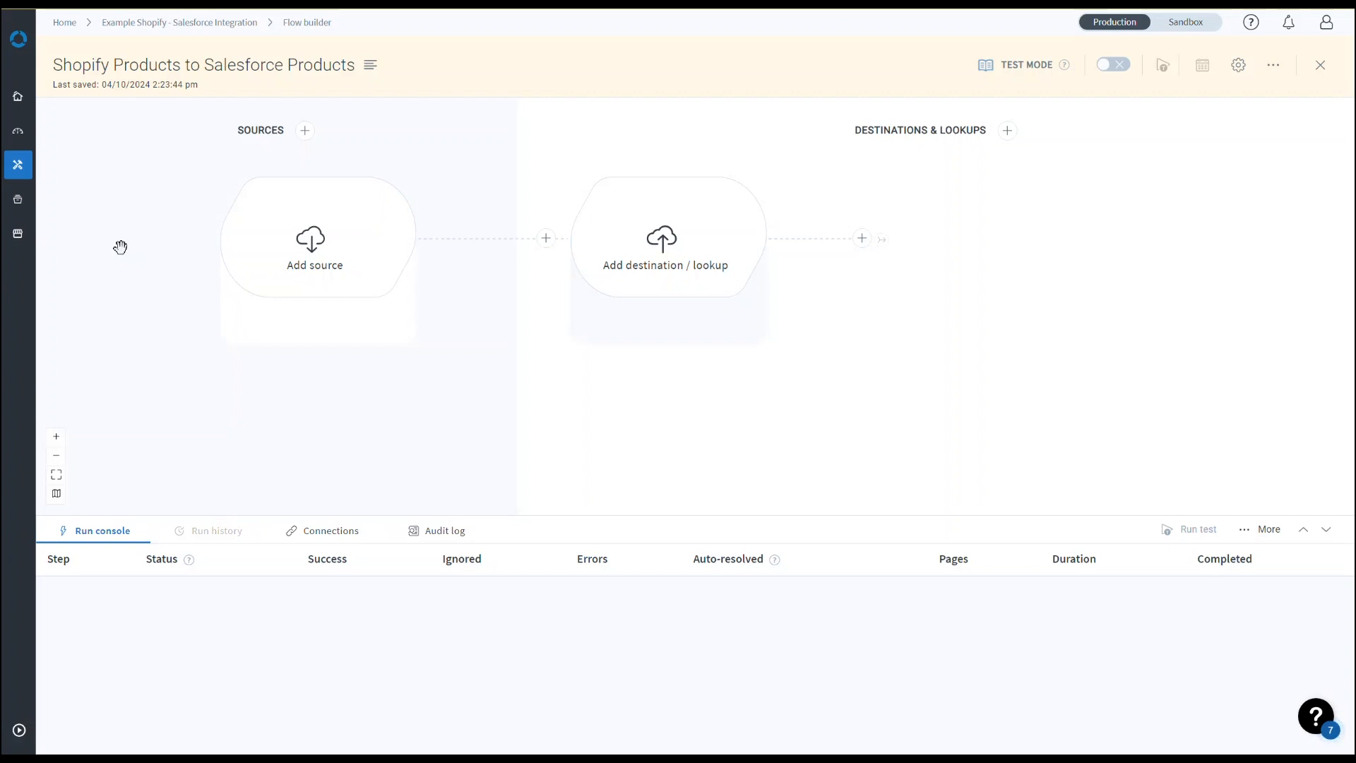
Add a source to the flow with Shopify as the application and proceed to its new export form.
click(315, 246)
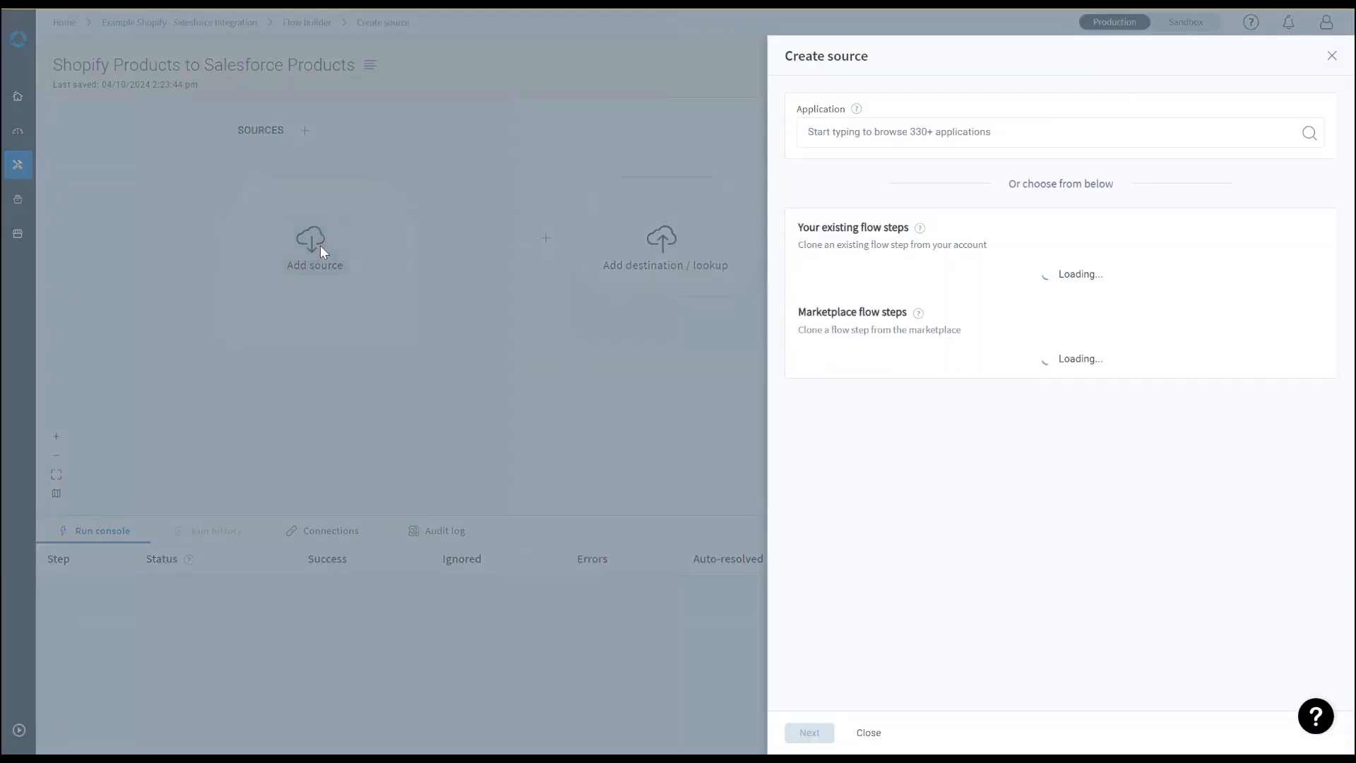
click(842, 137)
text(Shopify)
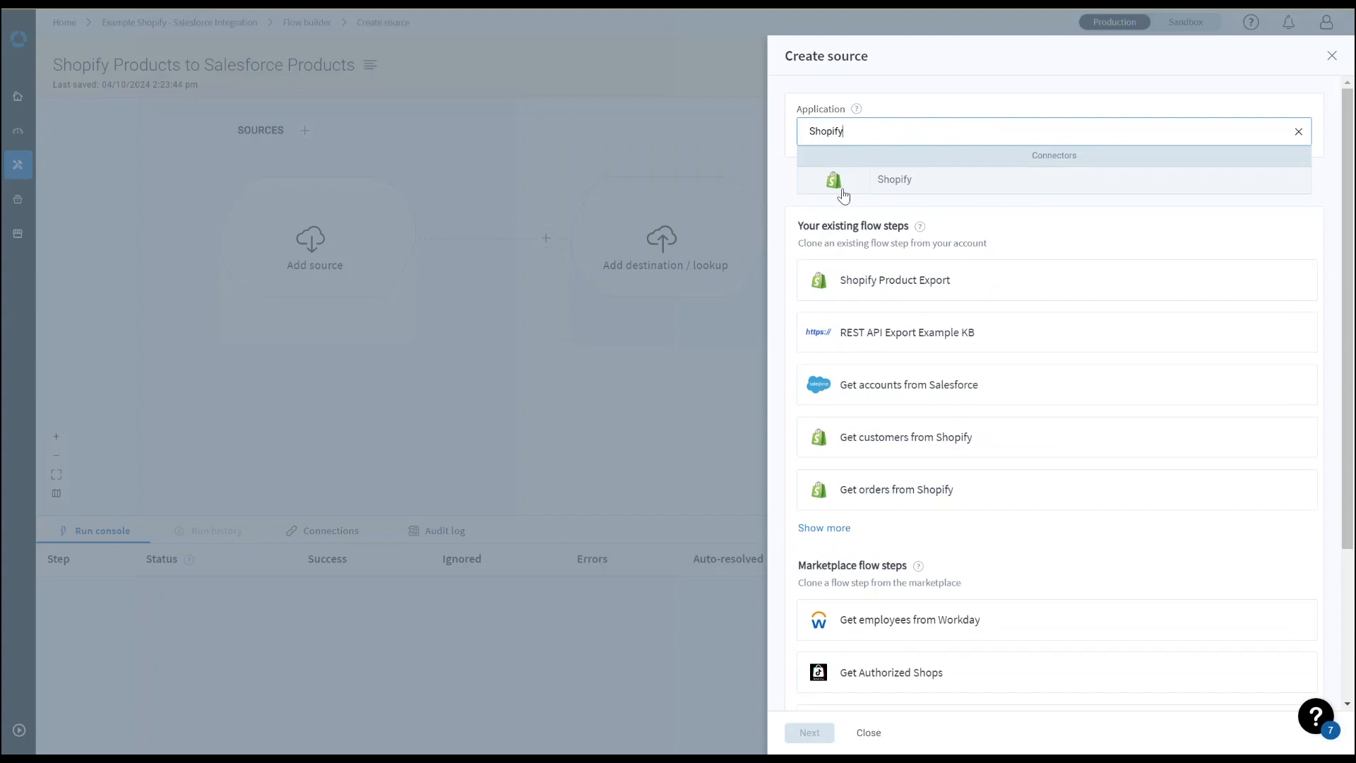
click(843, 185)
click(851, 252)
click(849, 244)
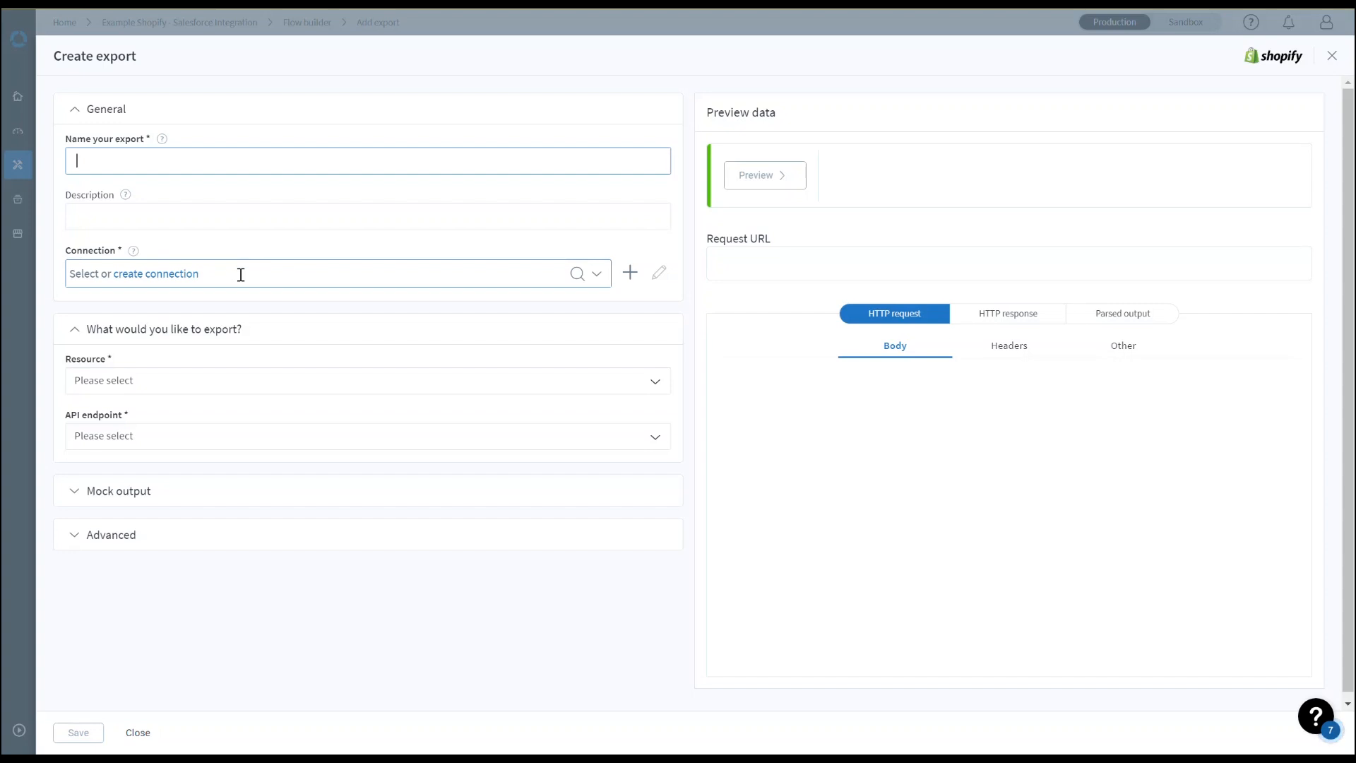
Assign the "Shopify - Larrys Lamps" connection to the export and name the export "Get Products from Shopify".
click(240, 274)
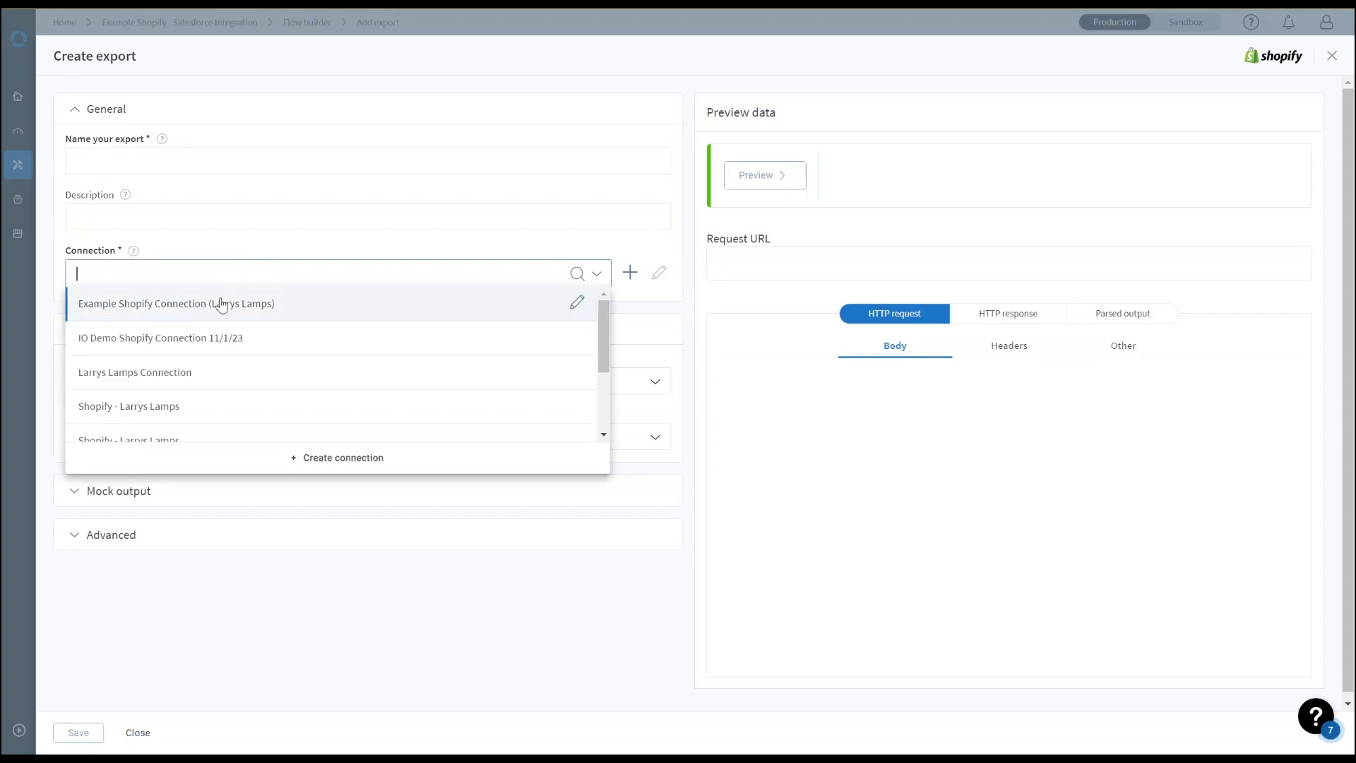
click(201, 406)
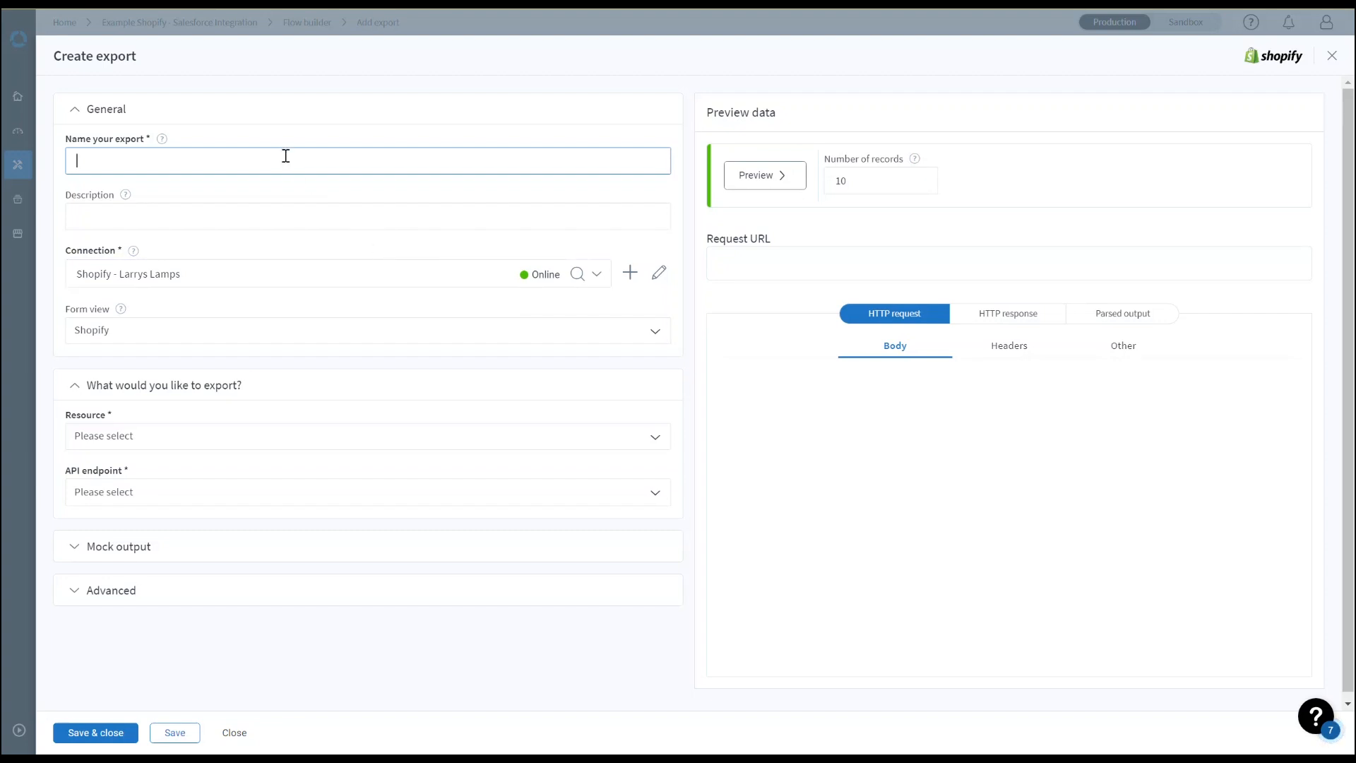
text(Get Products from Shopify)
Set the export's resource to "Products : Product".
click(245, 433)
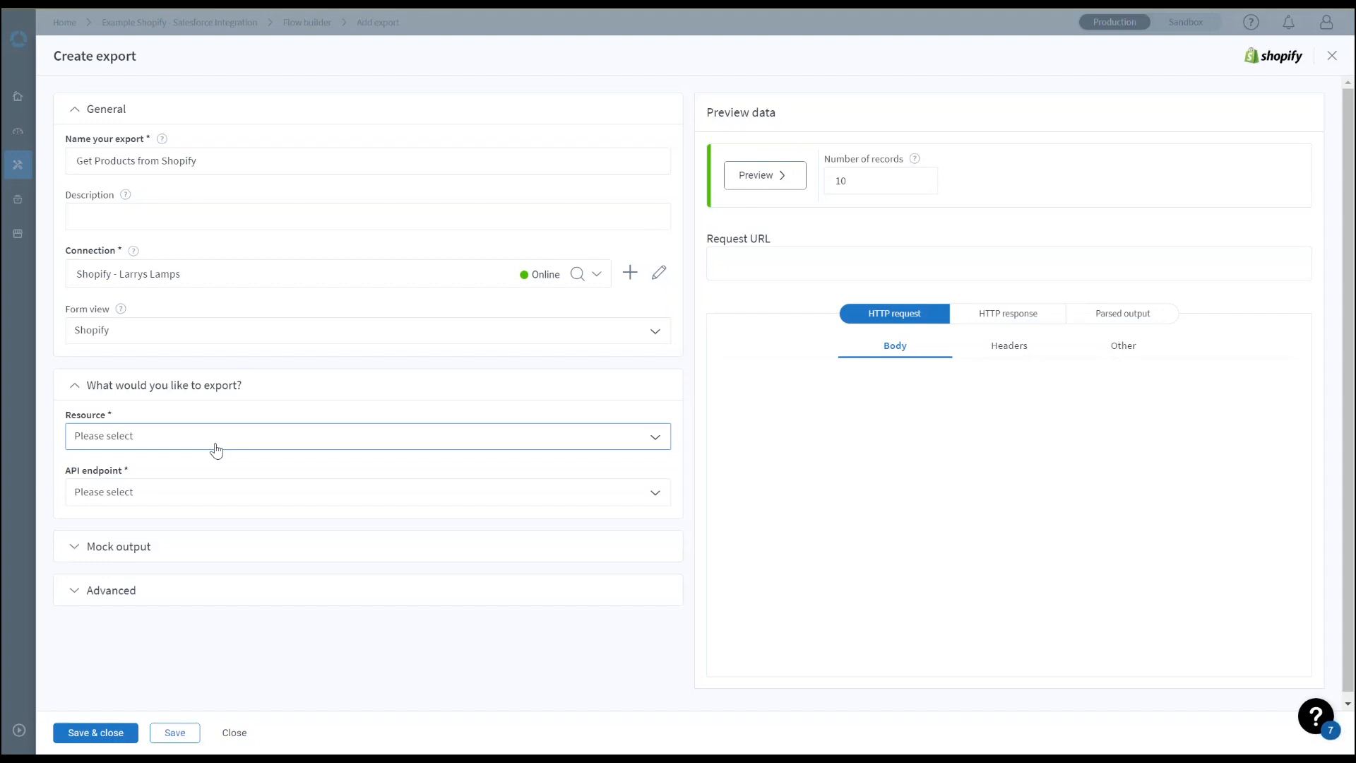
click(216, 450)
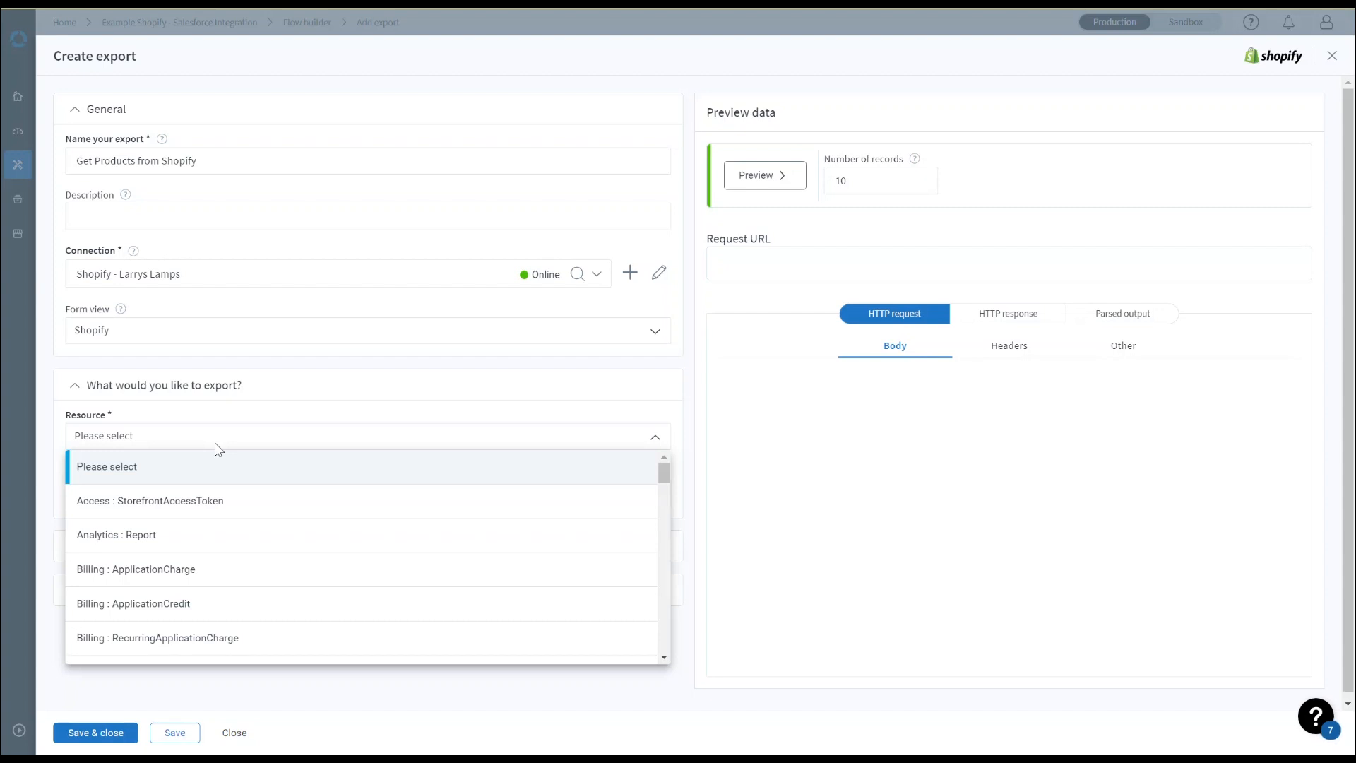
scroll(243, 621, down, 8)
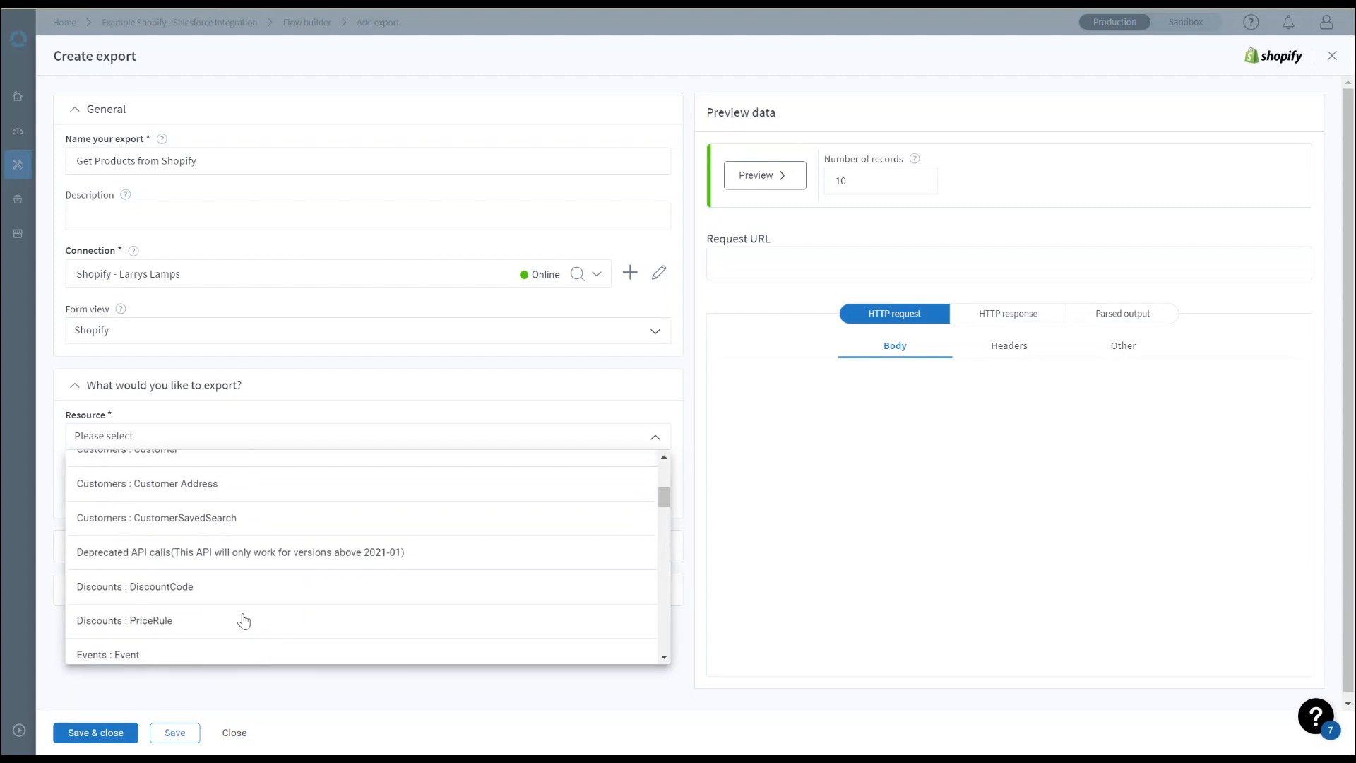
scroll(246, 620, down, 10)
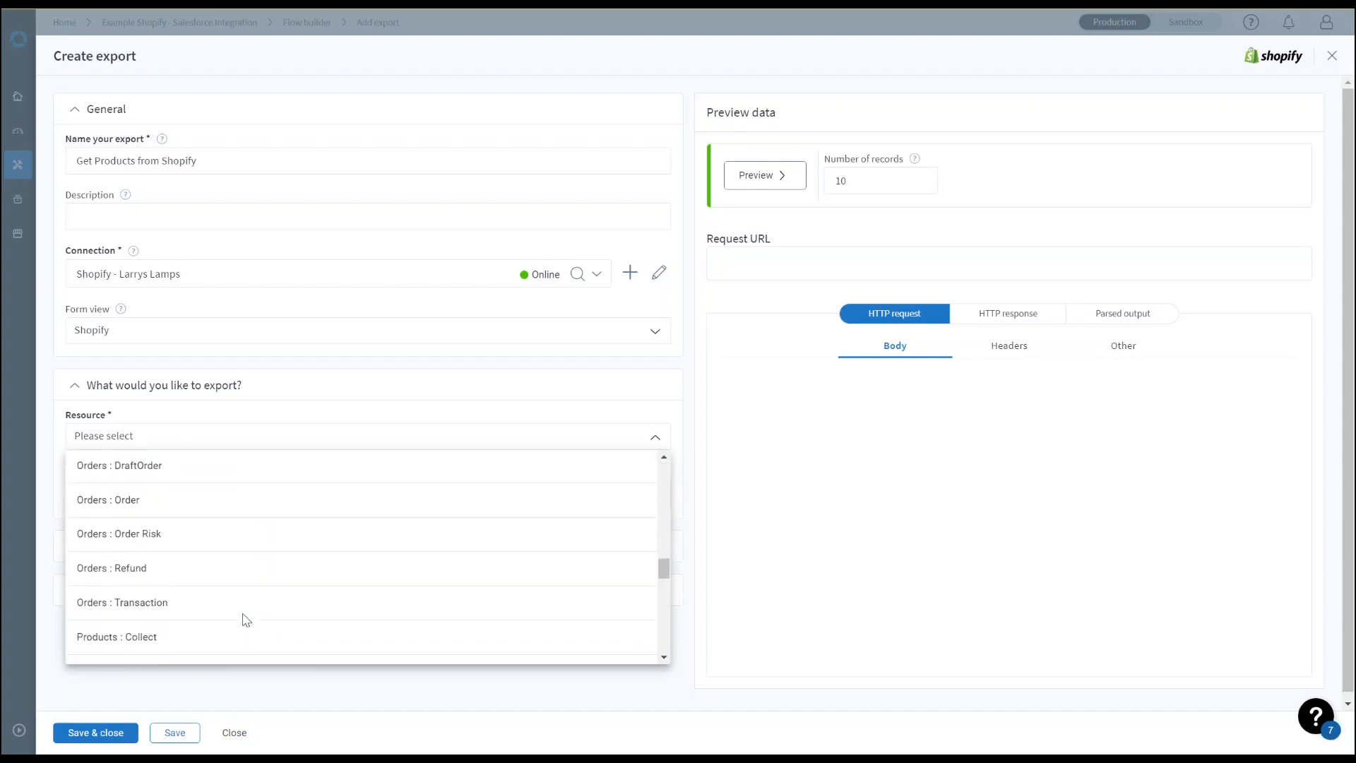
scroll(244, 621, down, 2)
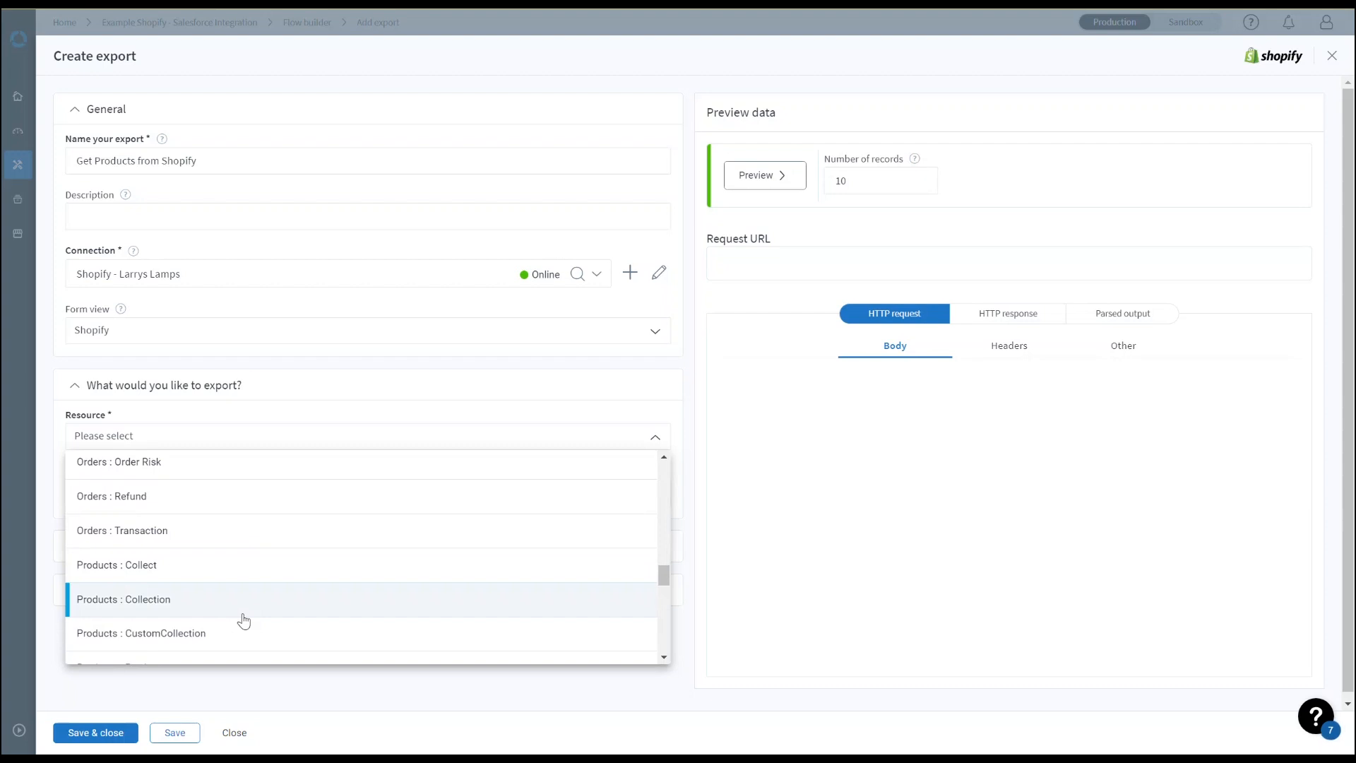
scroll(244, 621, down, 3)
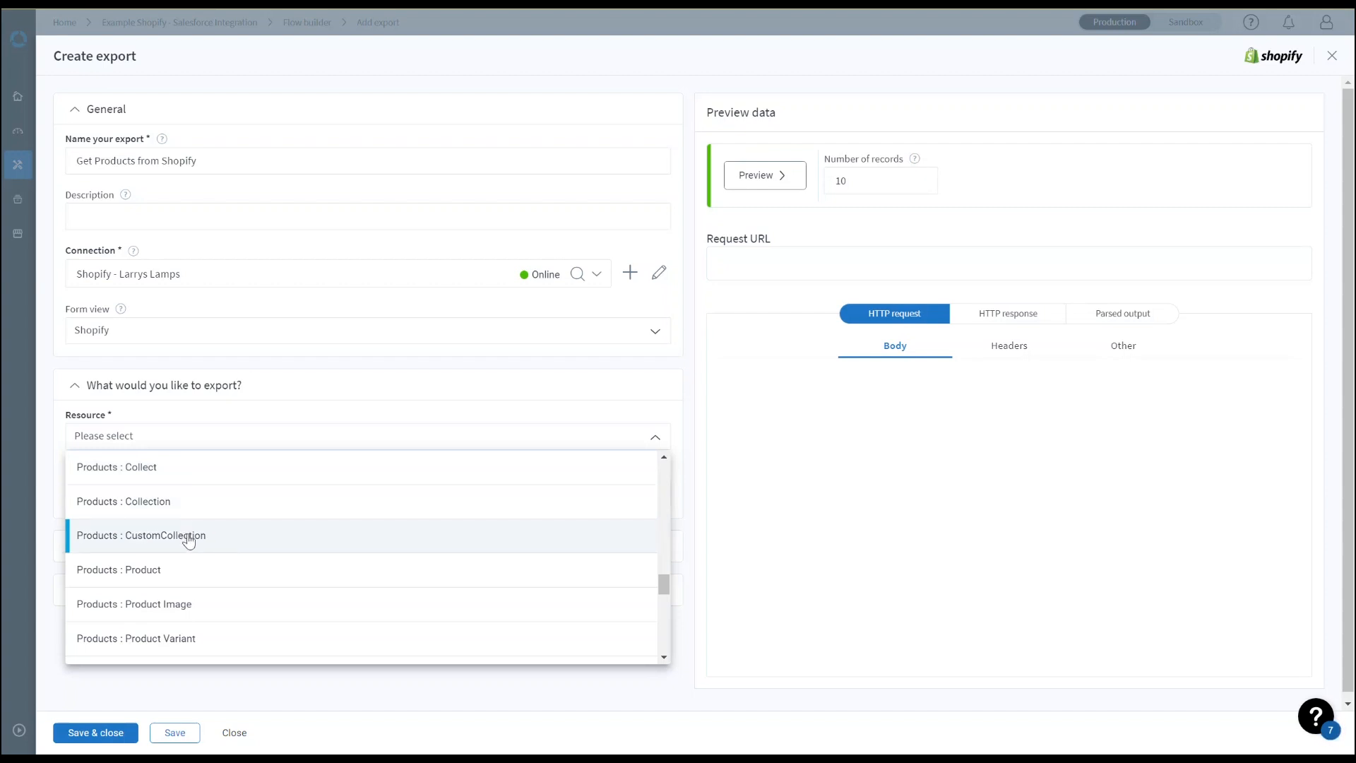
click(161, 576)
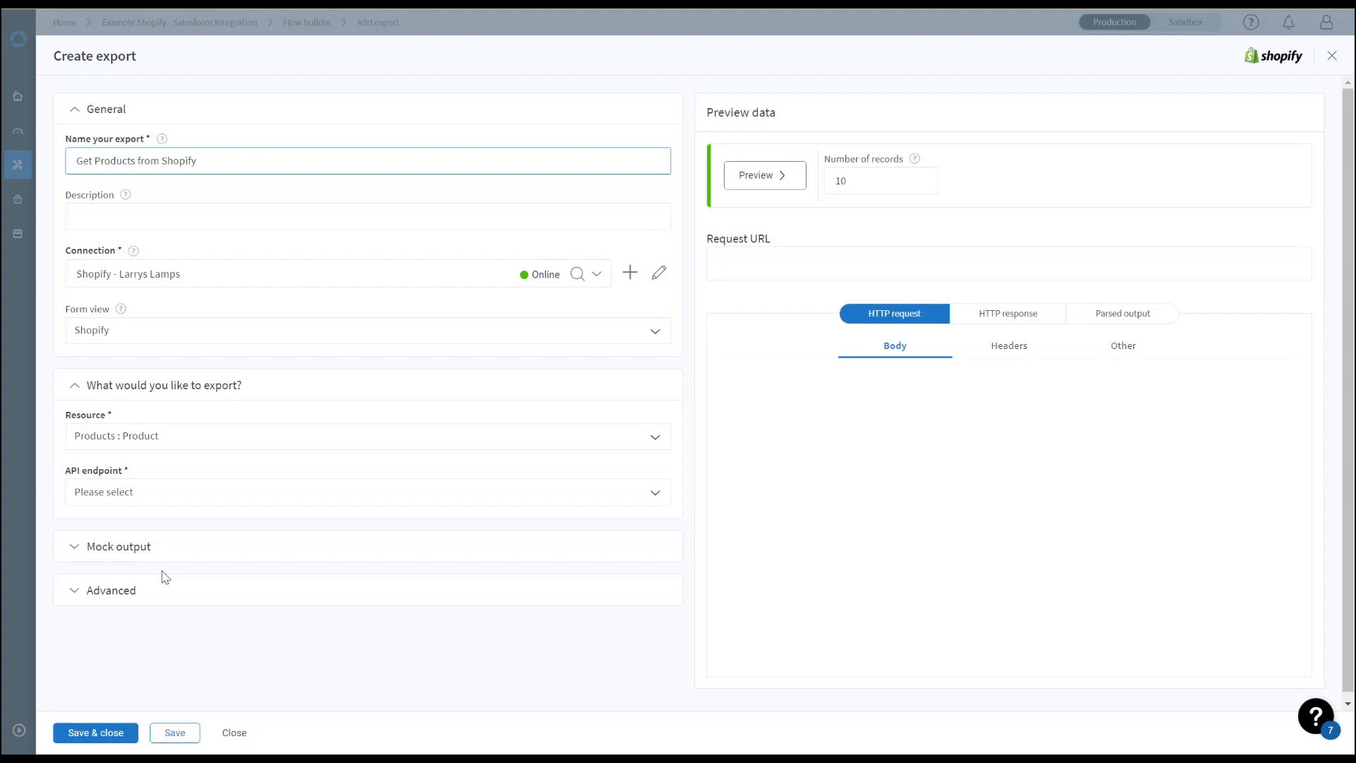
Set the API endpoint to "Retrieves a list of products" and the export type to "All – always export all data".
click(169, 493)
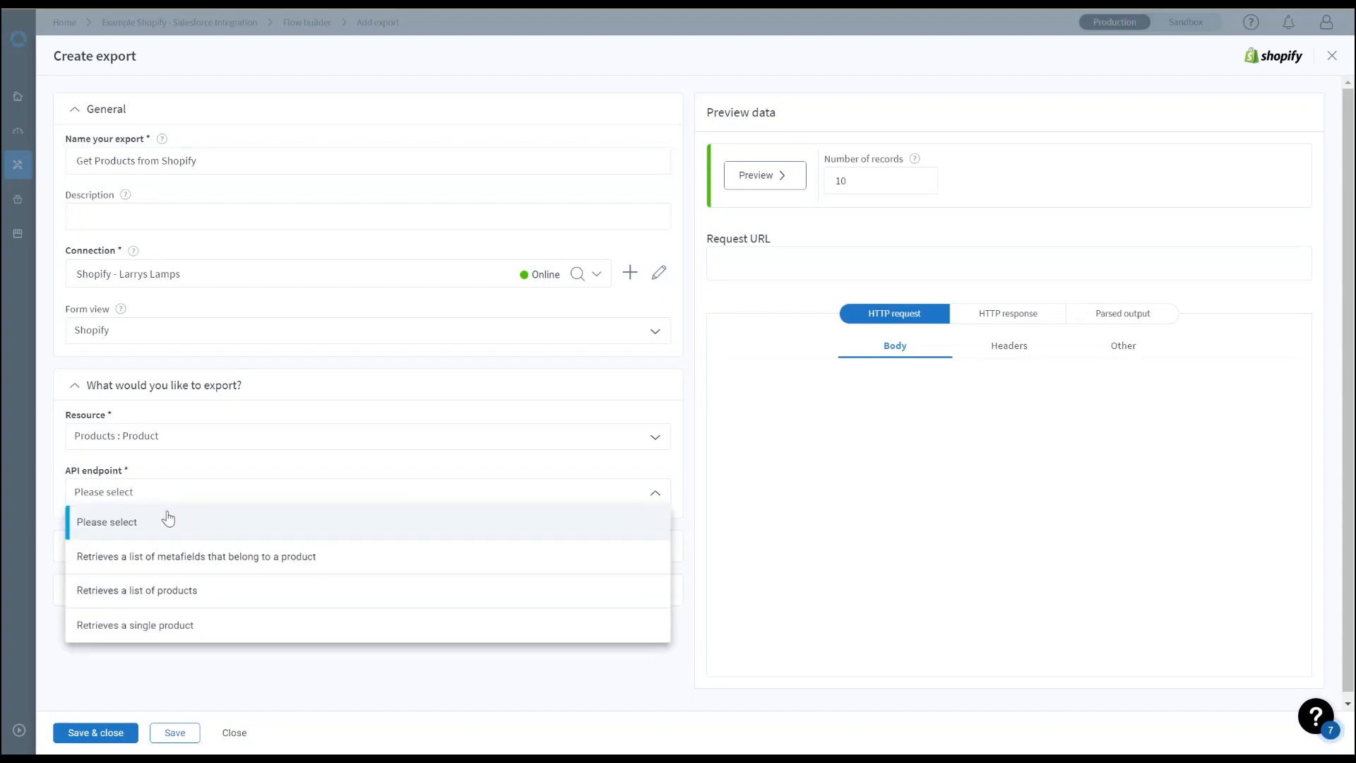
click(165, 592)
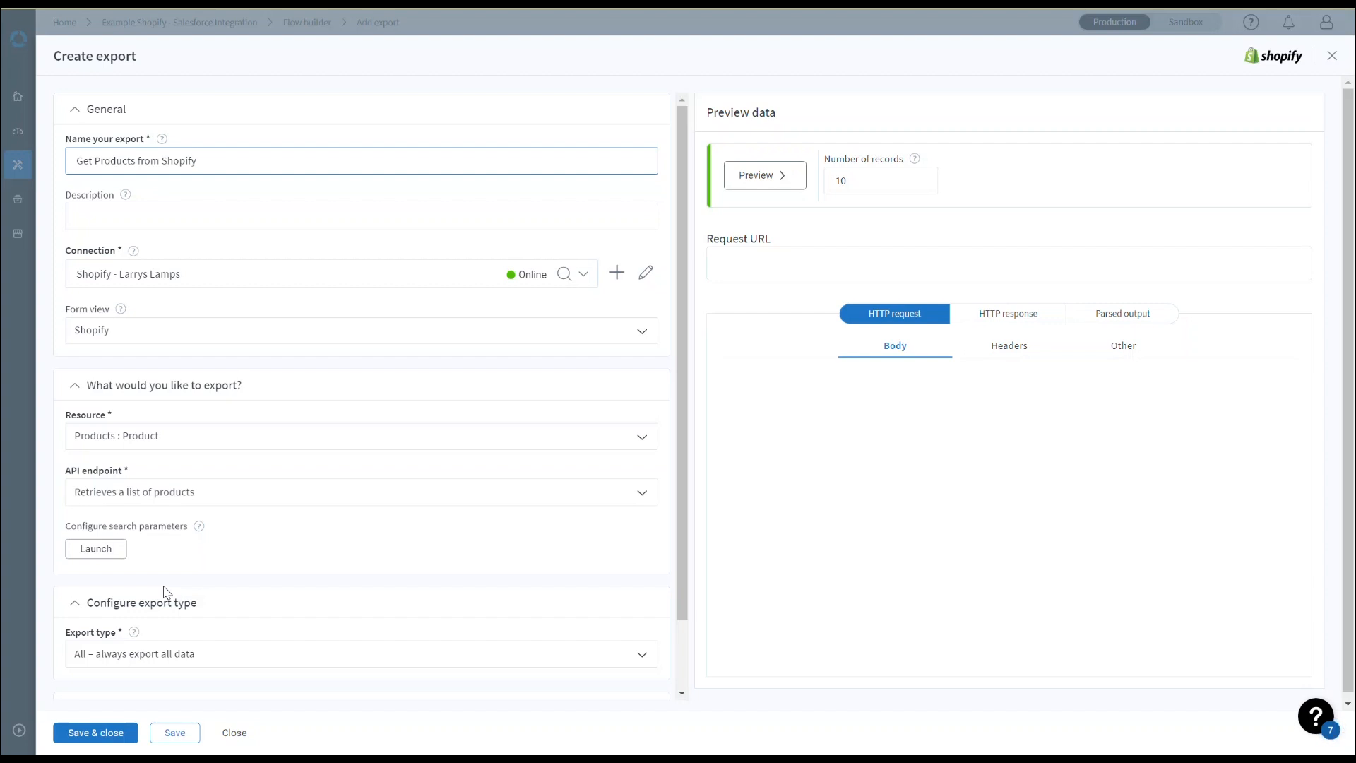
click(197, 665)
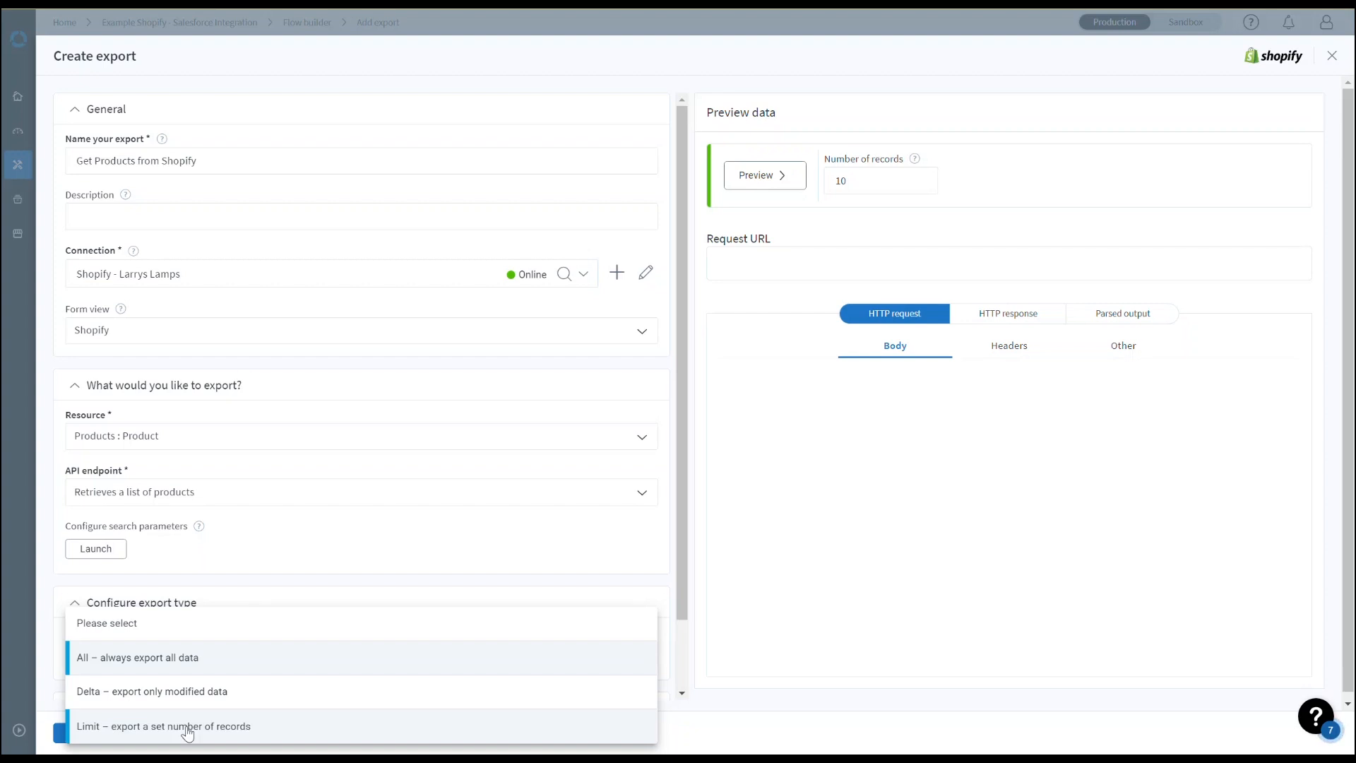
click(178, 656)
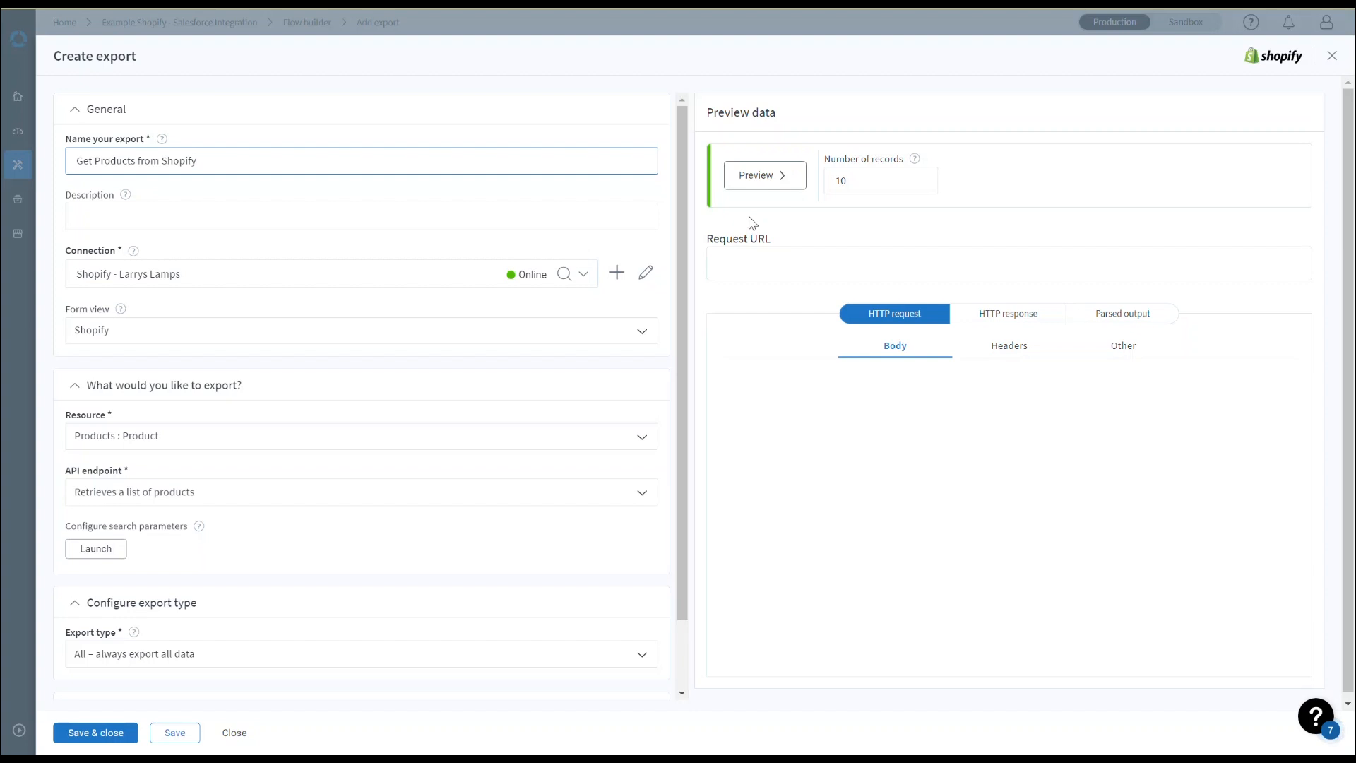
Preview the export's data and examine the first product record's id and title in the parsed output.
click(781, 177)
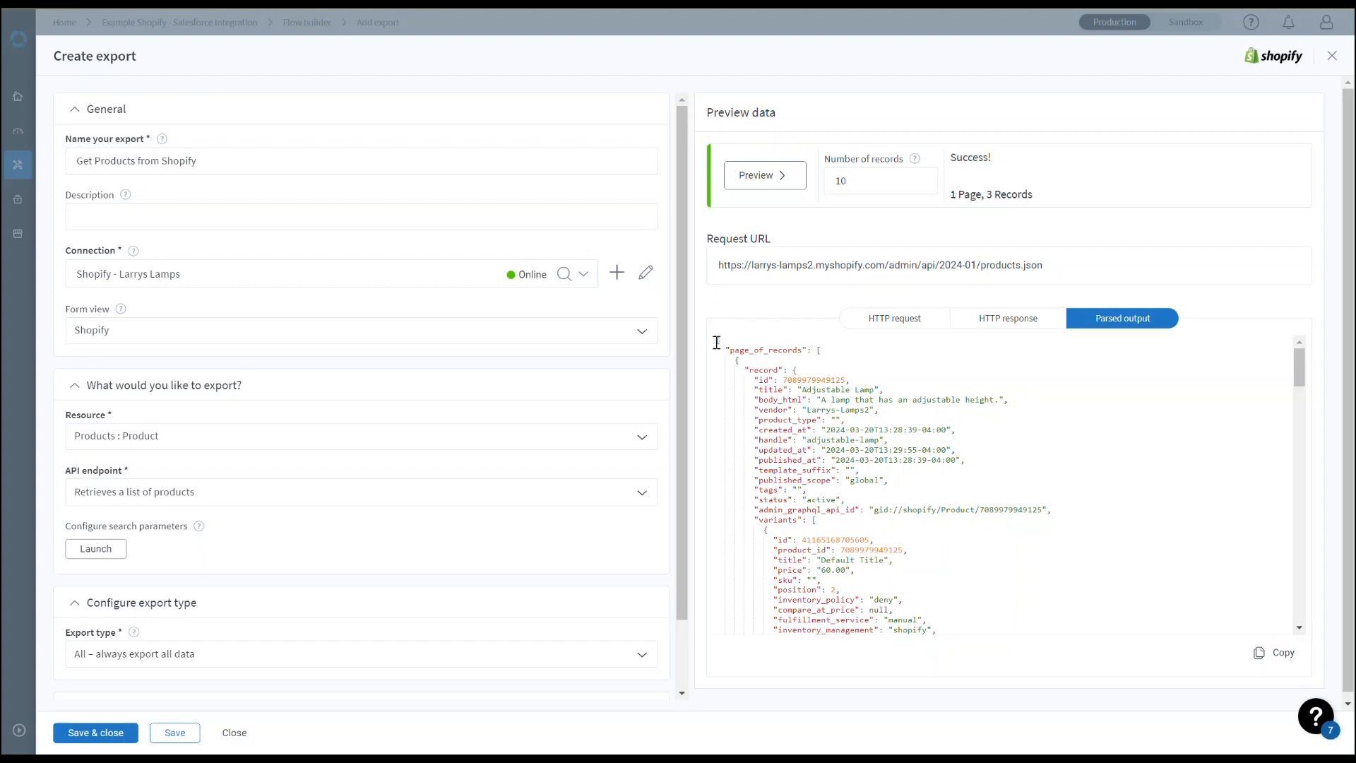
click(785, 381)
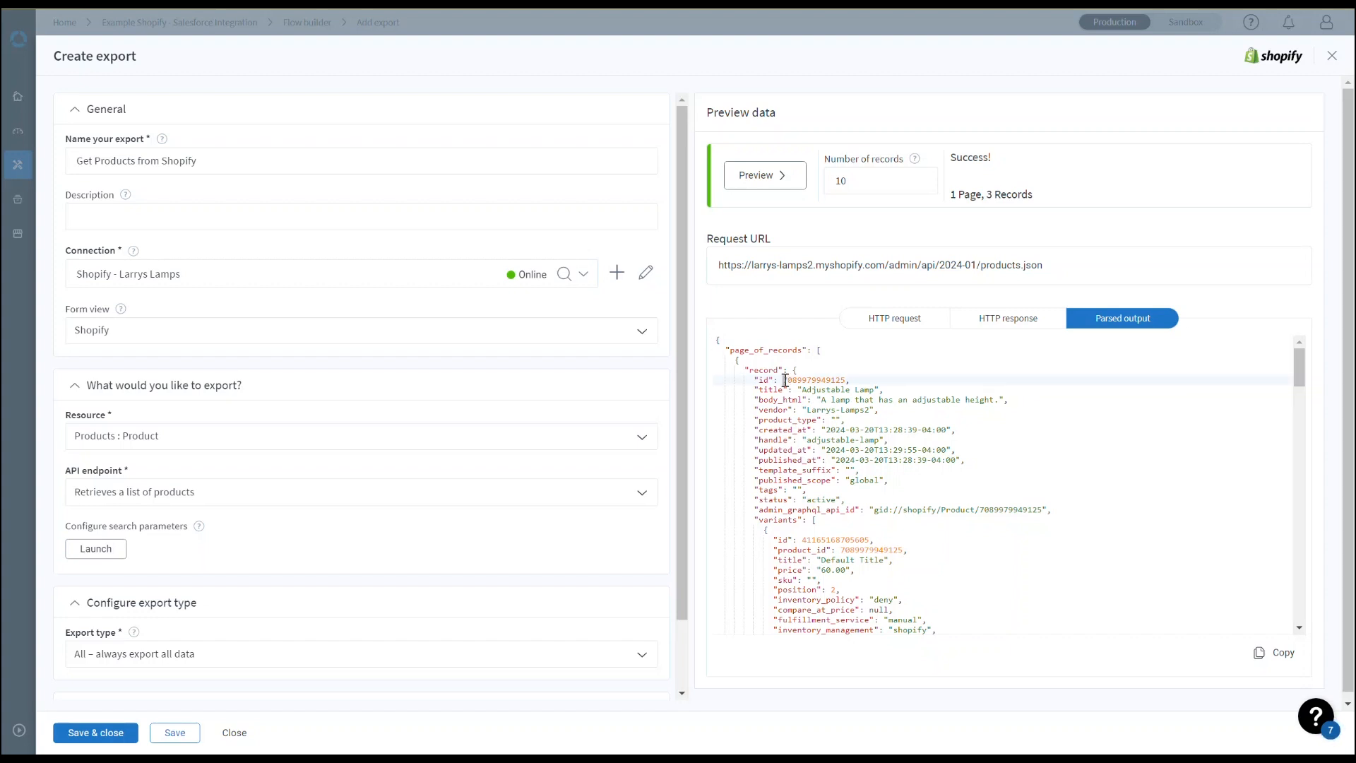
drag(797, 390, 878, 389)
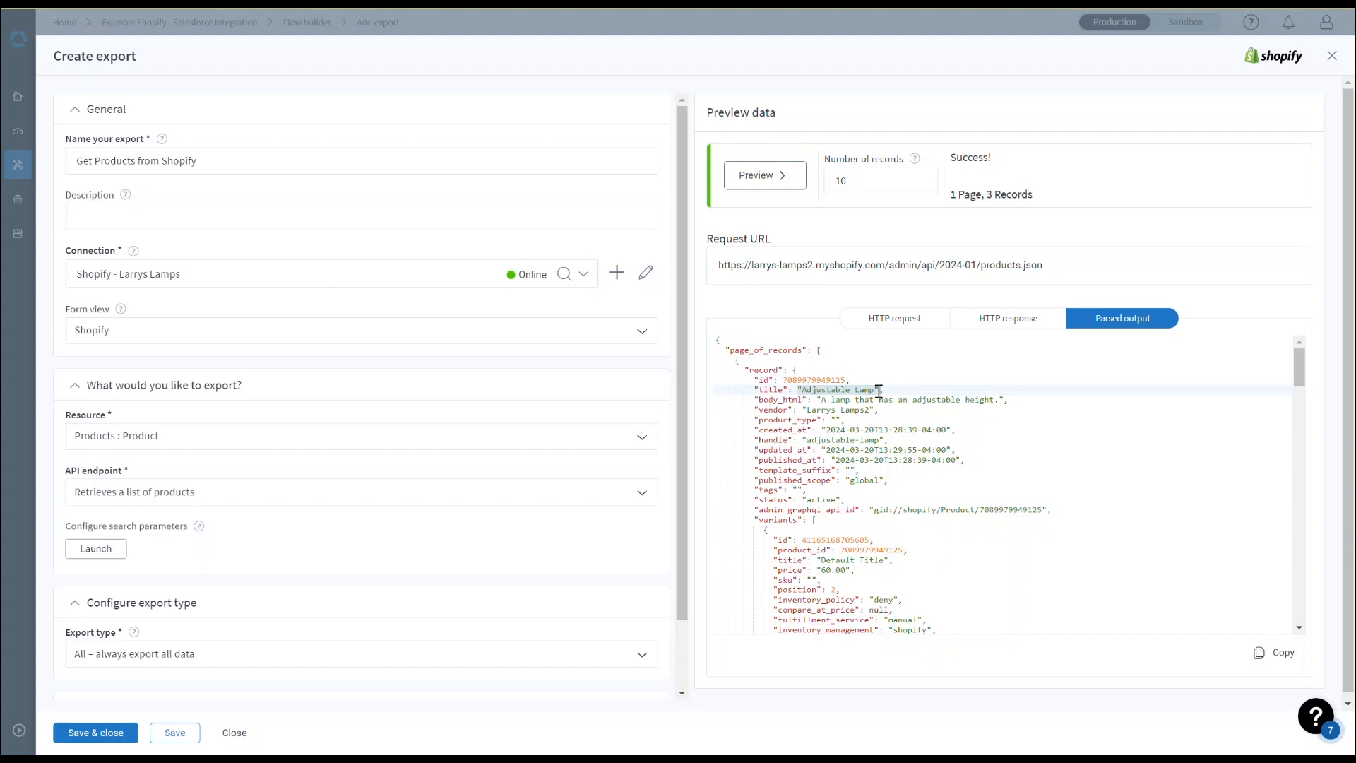
click(785, 380)
drag(786, 380, 848, 379)
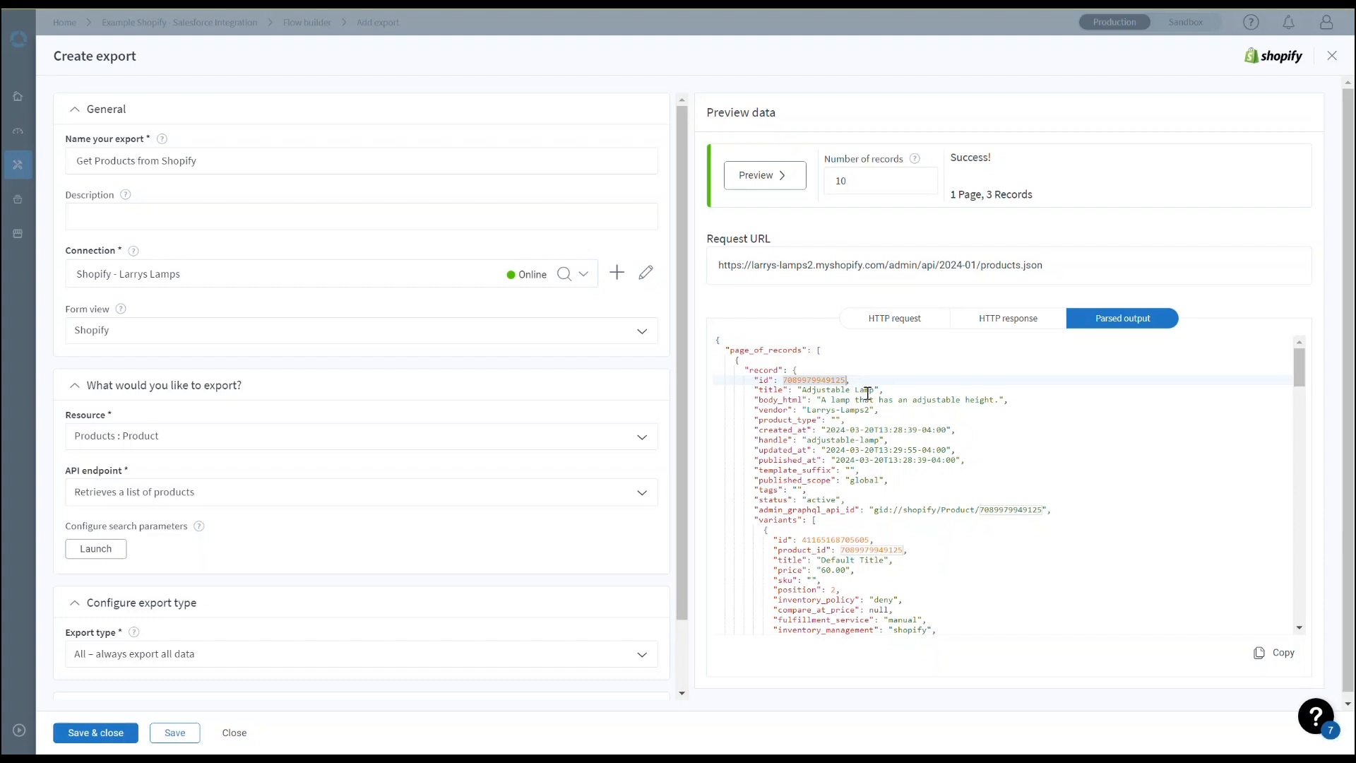
click(891, 390)
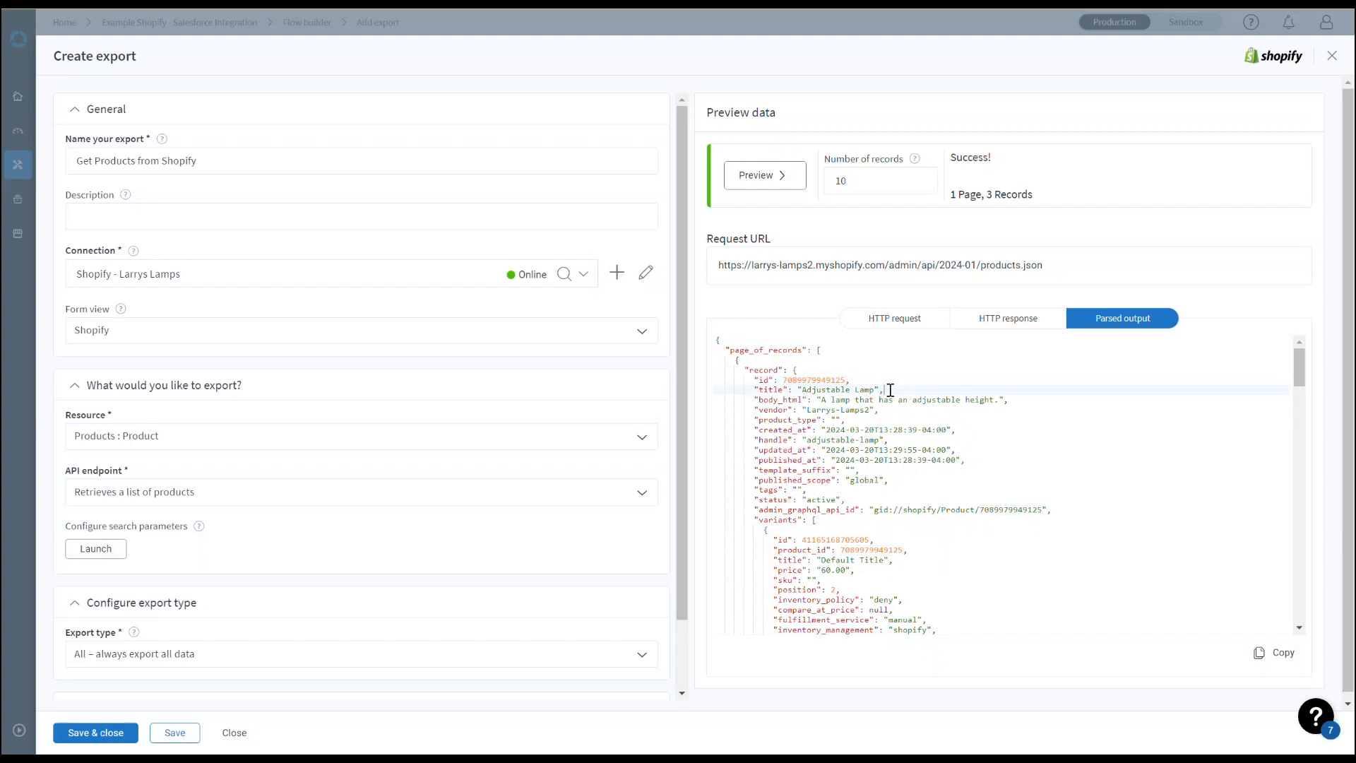
drag(878, 390, 801, 391)
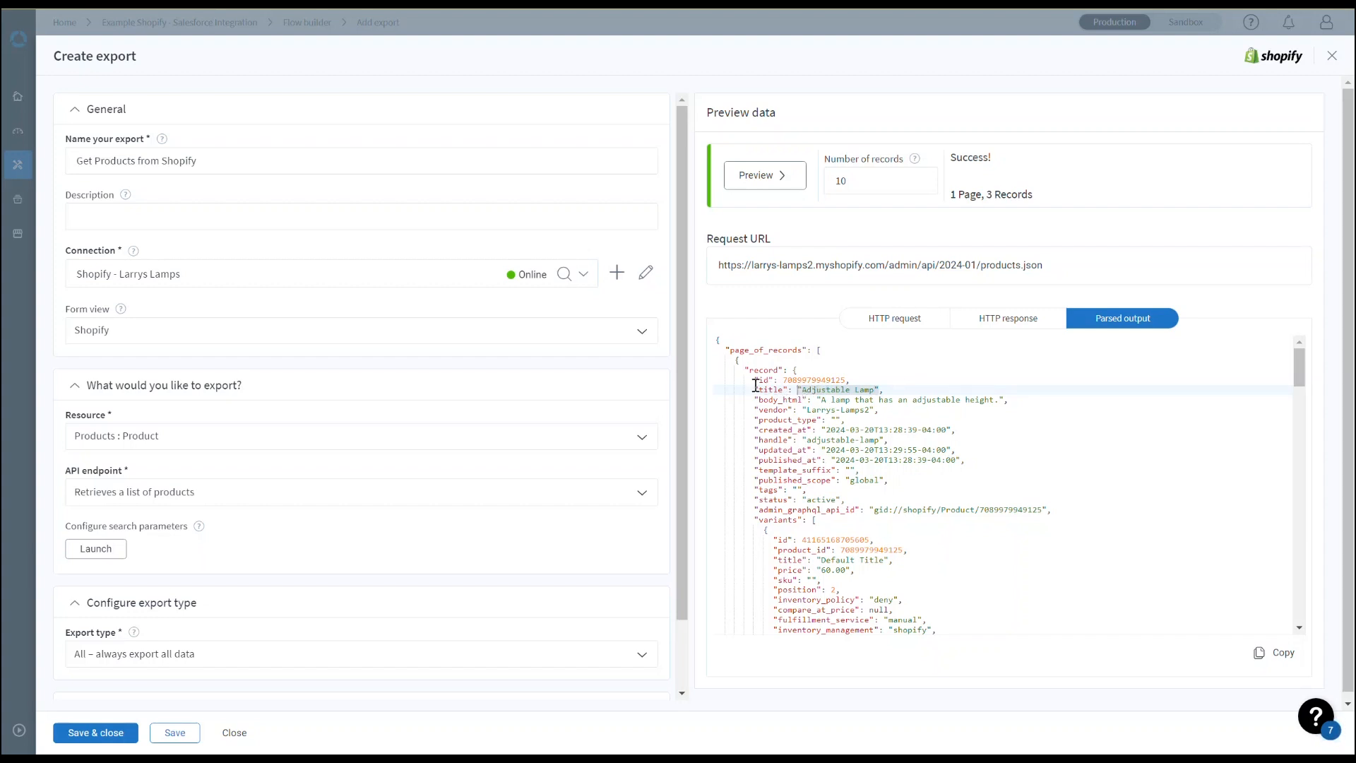
Review the first product record's title and variant fields in the parsed output, and save and close the export.
click(788, 390)
drag(787, 390, 756, 392)
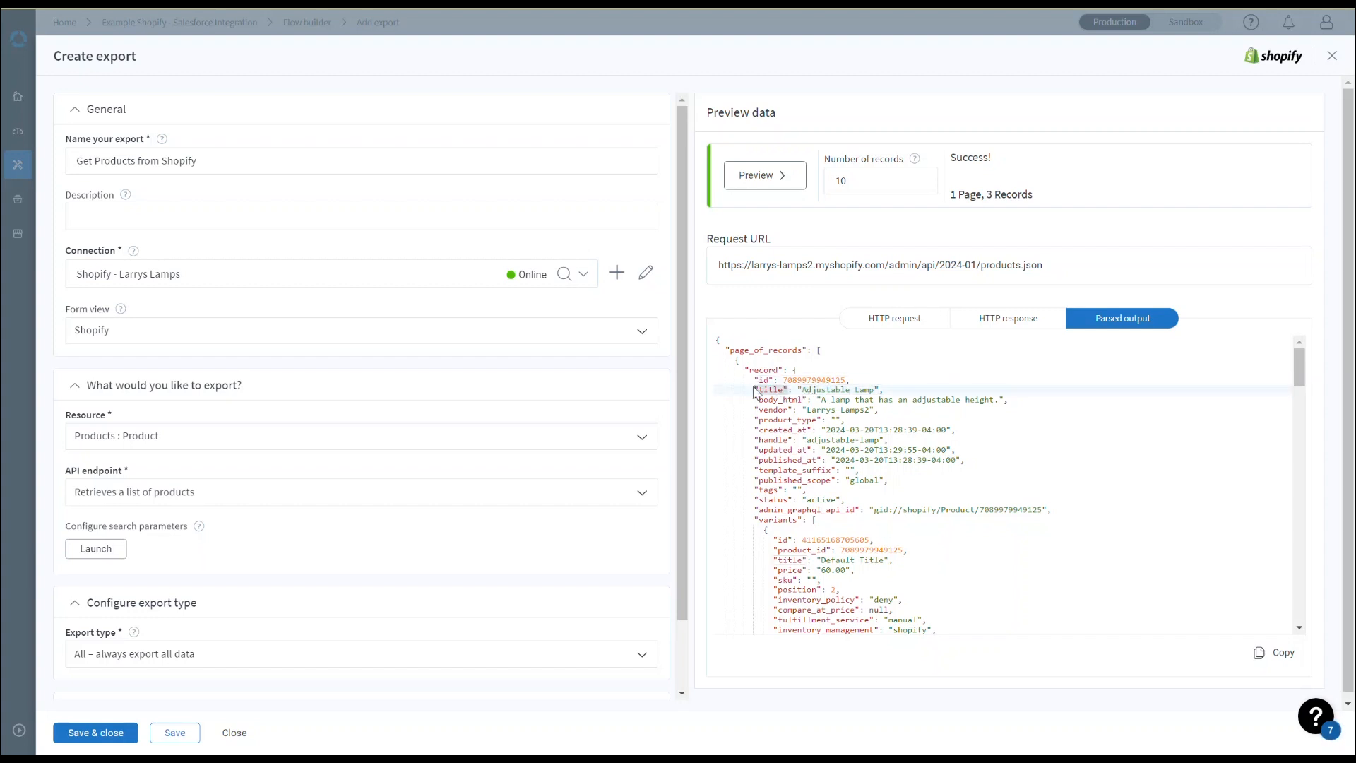
click(754, 387)
scroll(882, 458, down, 6)
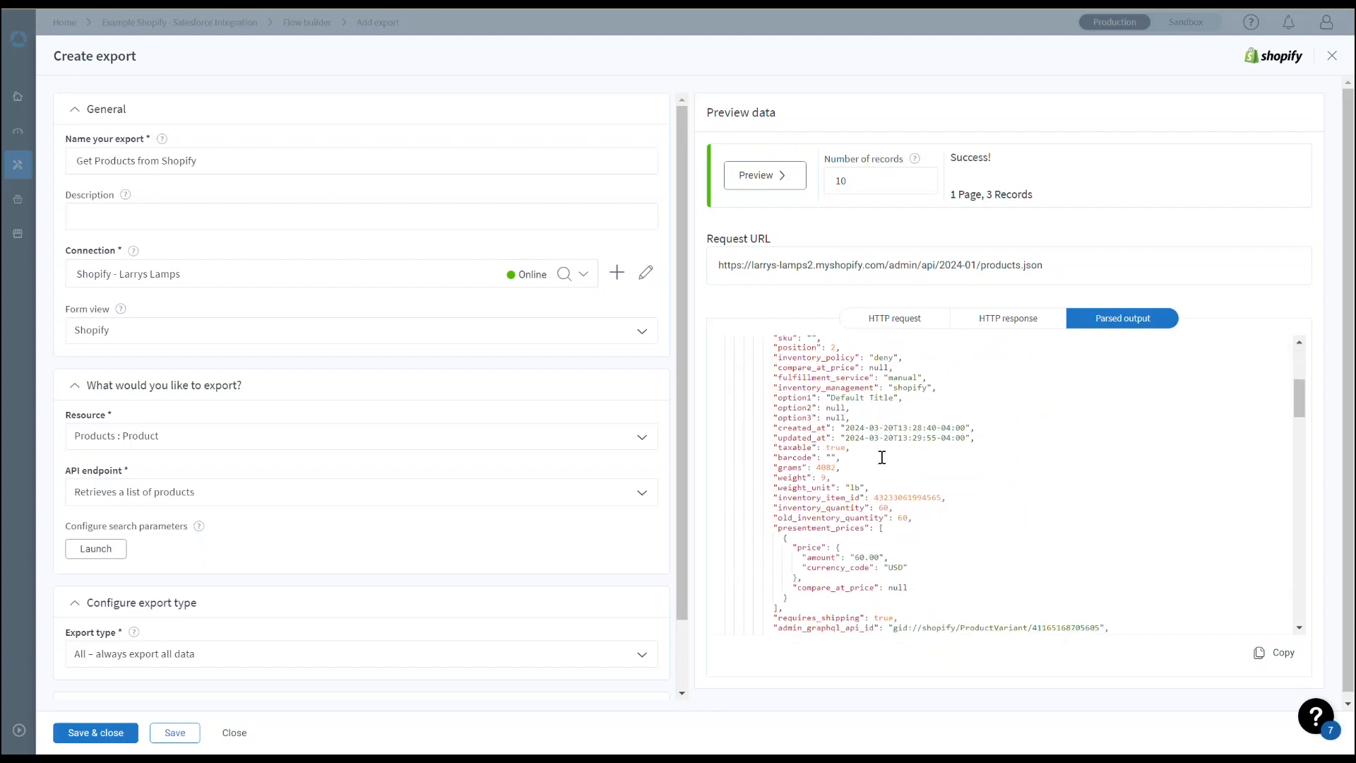
scroll(882, 458, down, 1)
scroll(882, 457, up, 8)
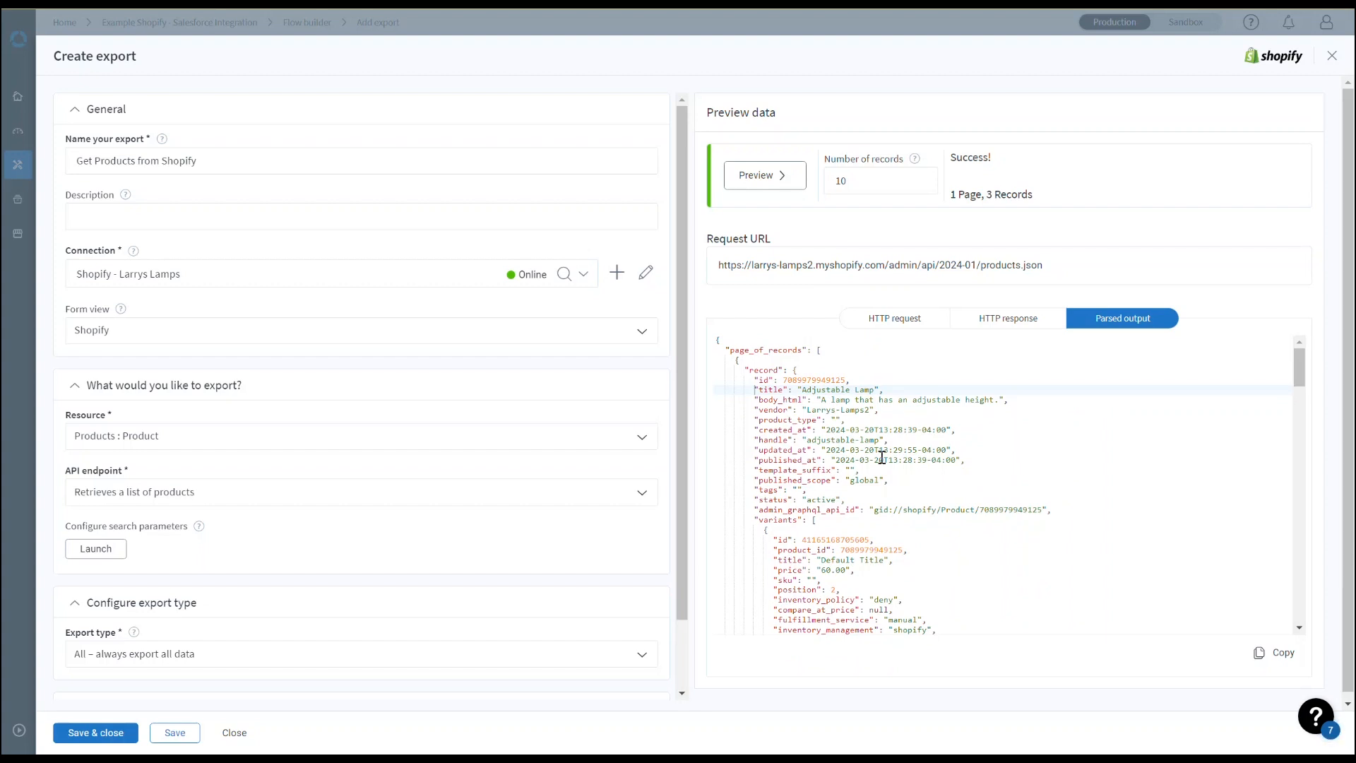
click(94, 735)
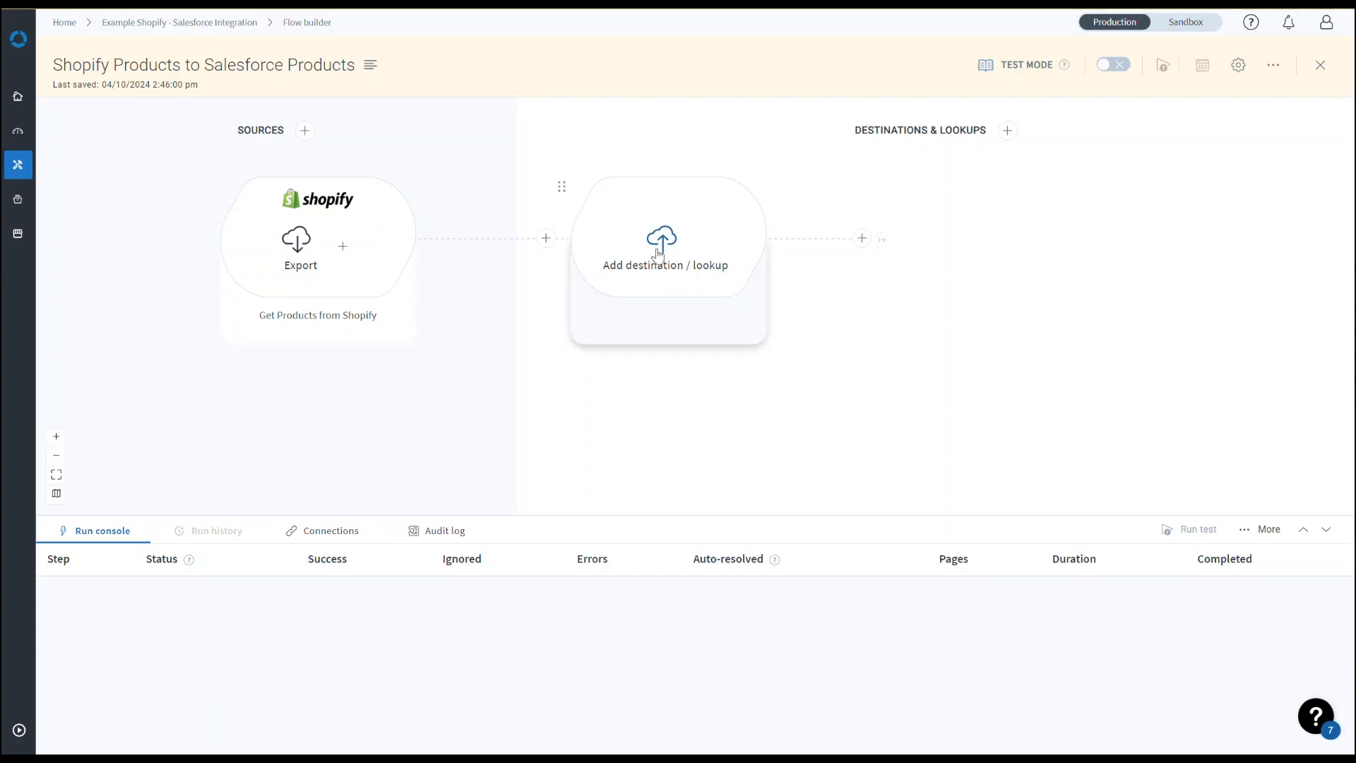
Add a Salesforce destination to the flow that imports records into the destination application, created from scratch.
click(662, 256)
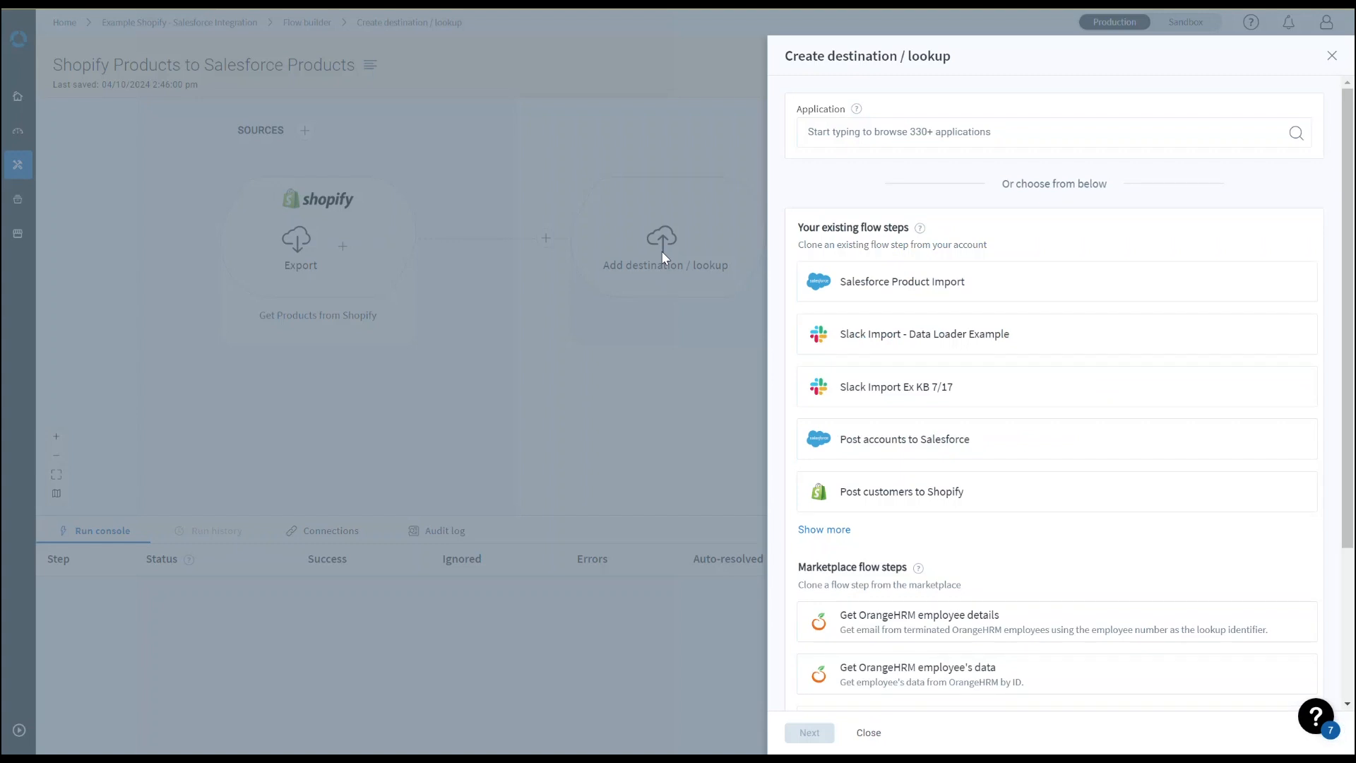
click(878, 136)
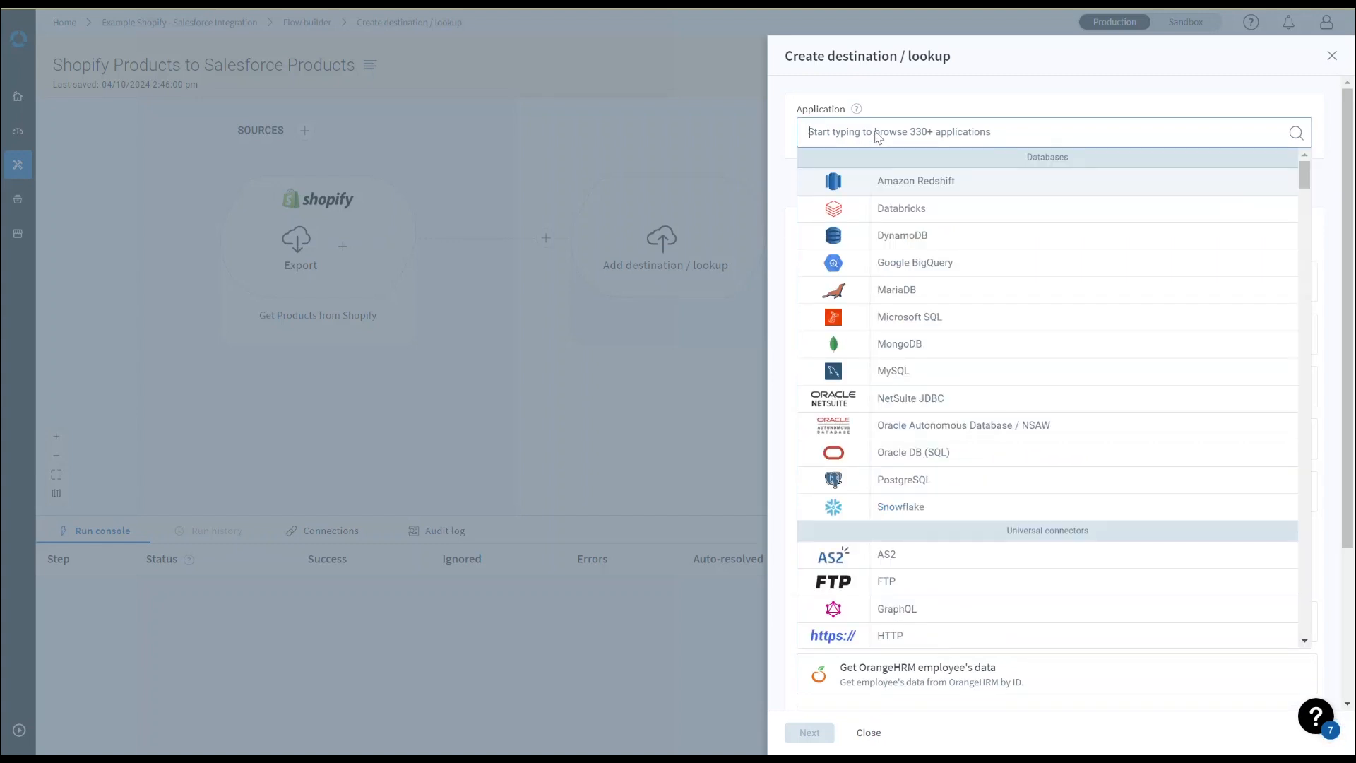
text(S)
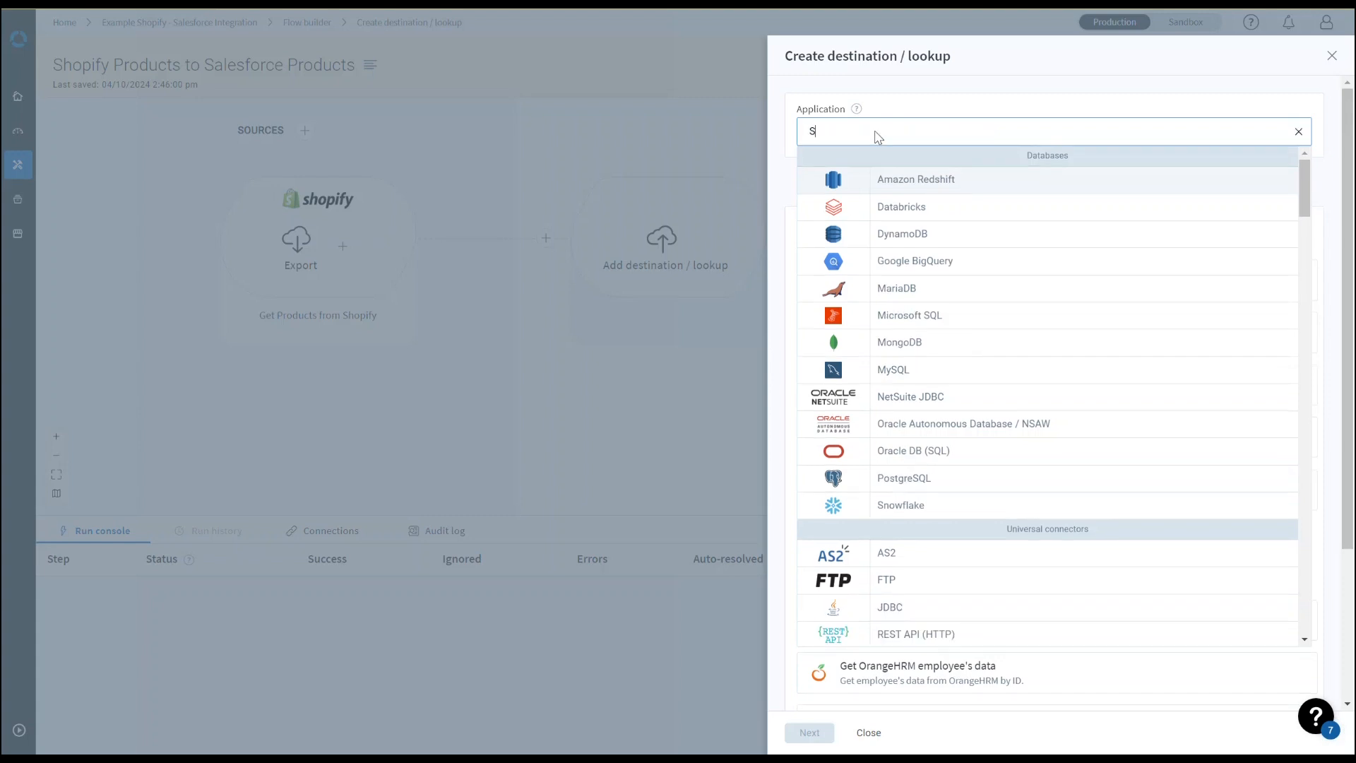
text(alesforce)
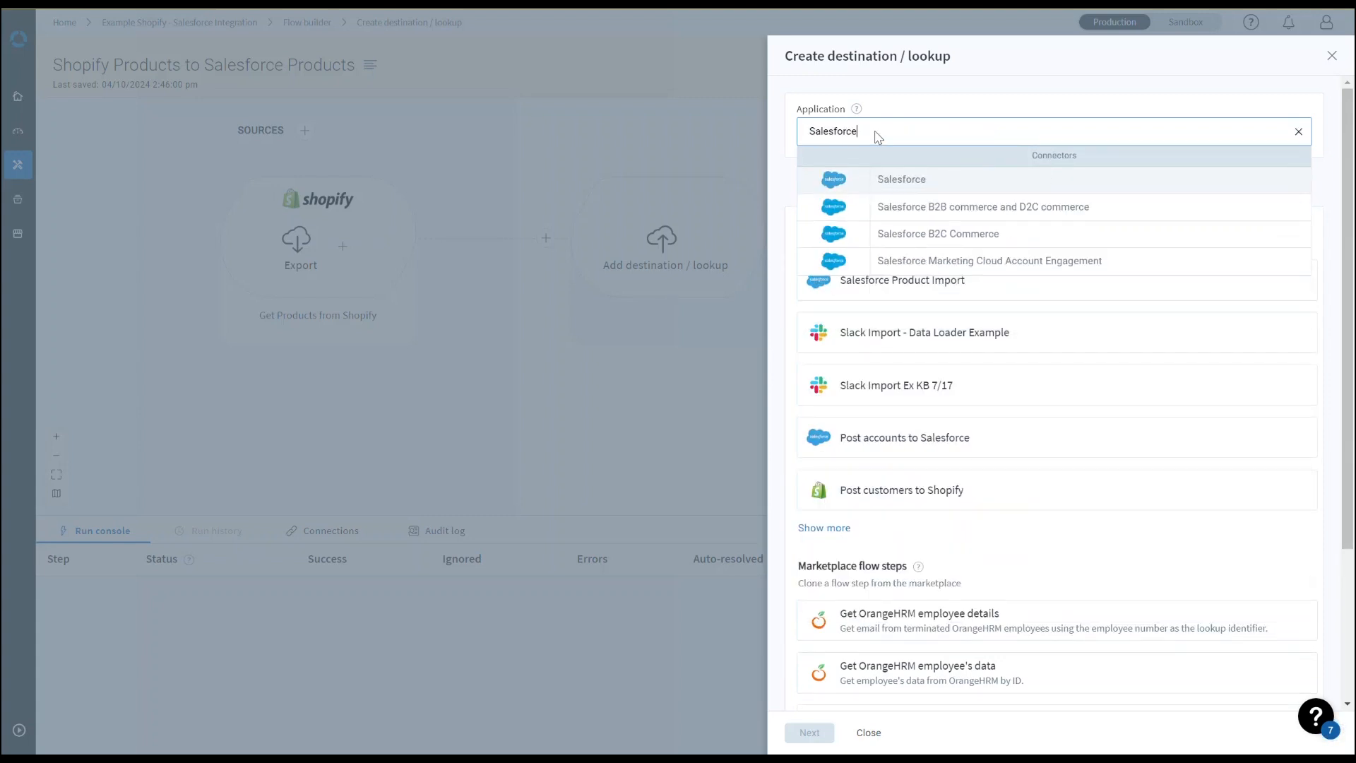
click(870, 185)
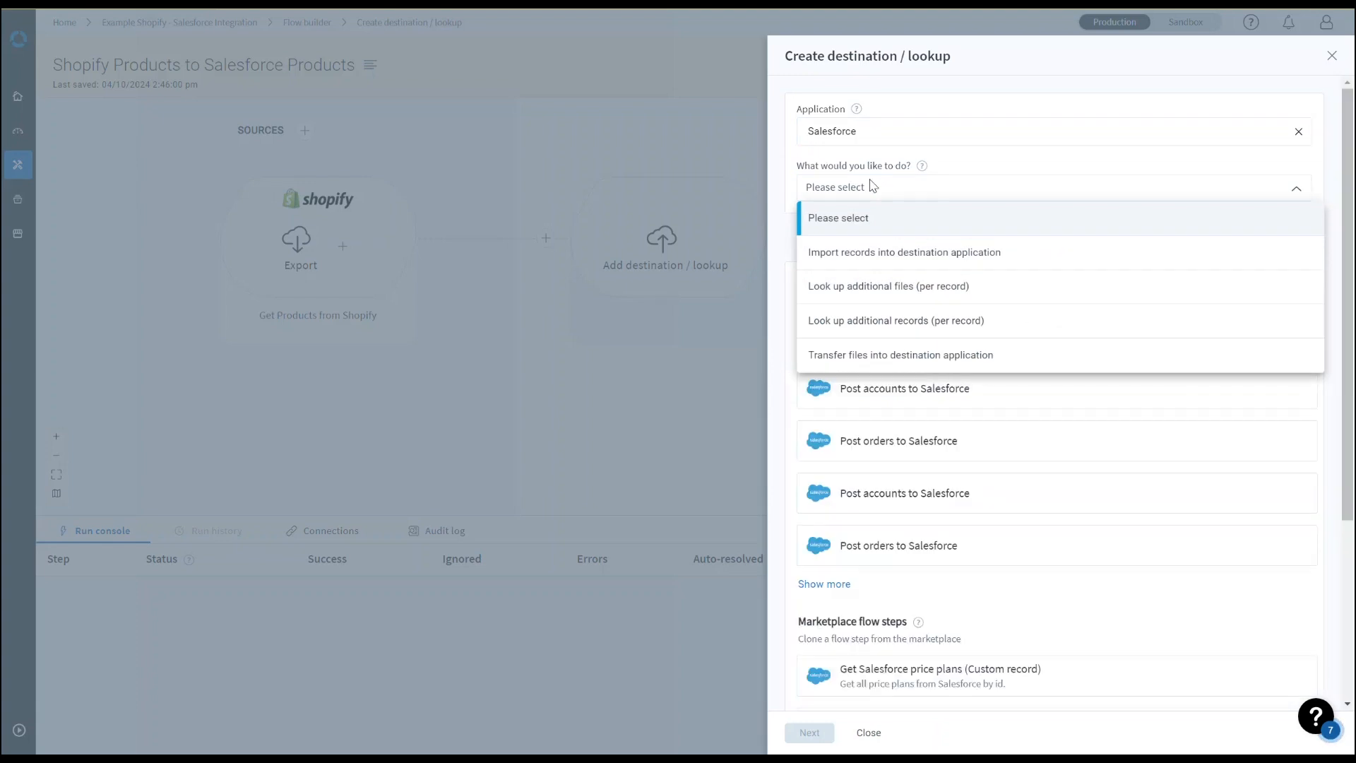
click(874, 251)
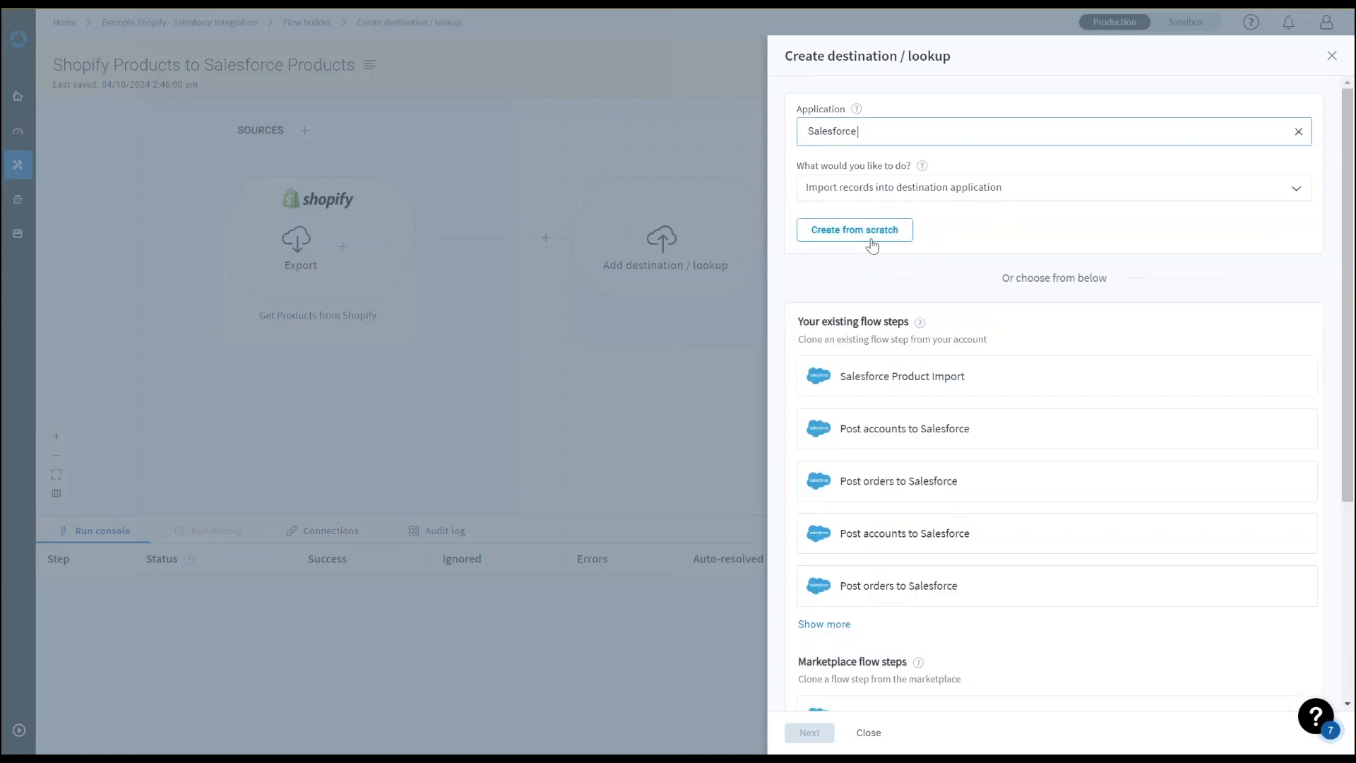
click(872, 238)
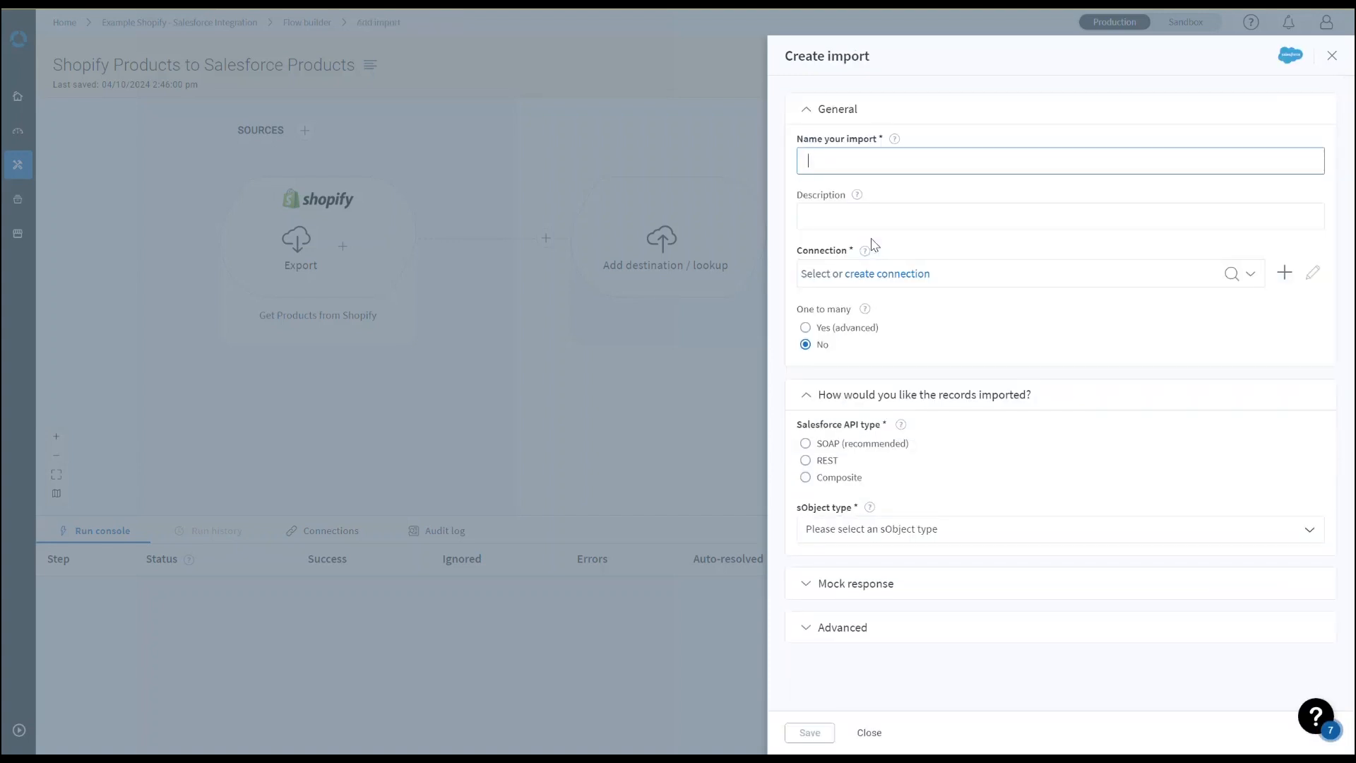
Create a new connection for the import named "Example Salesforce Connection" with the account type Production.
click(915, 138)
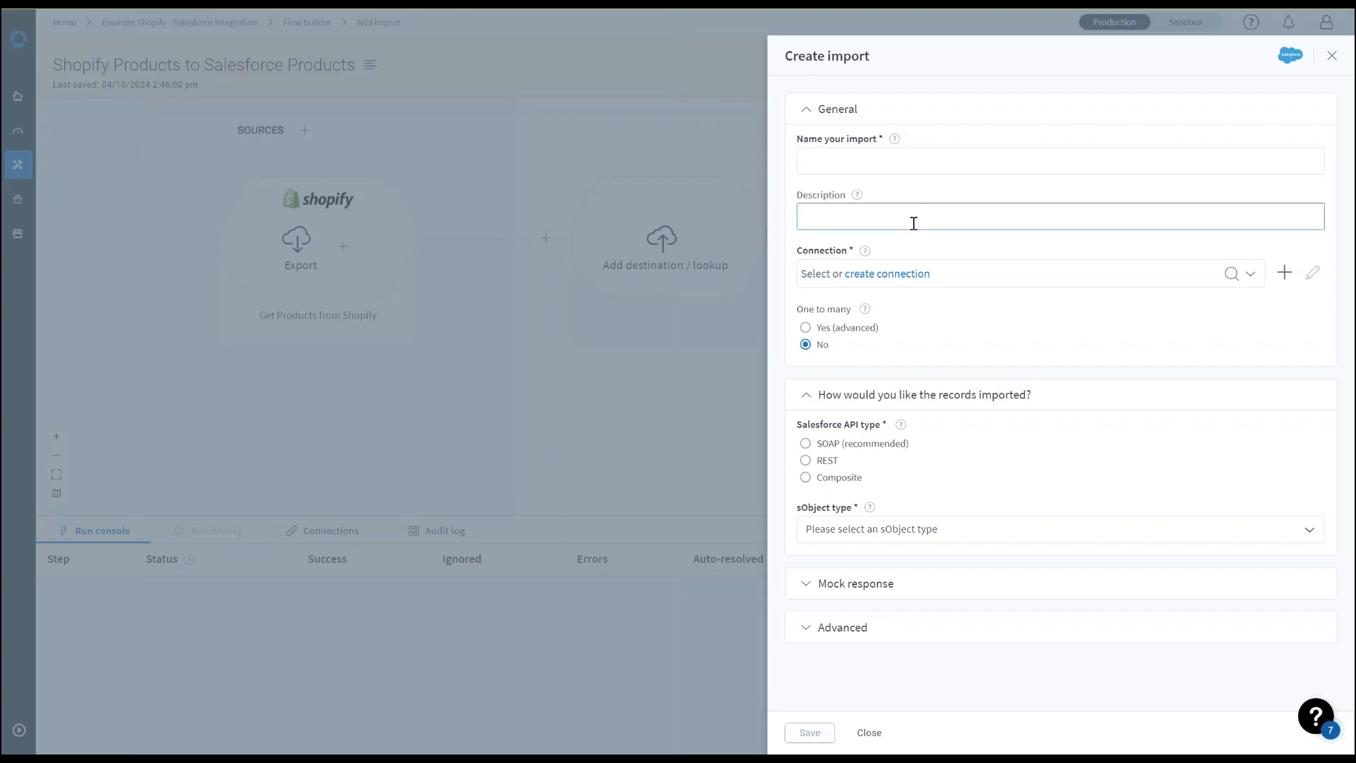
click(910, 280)
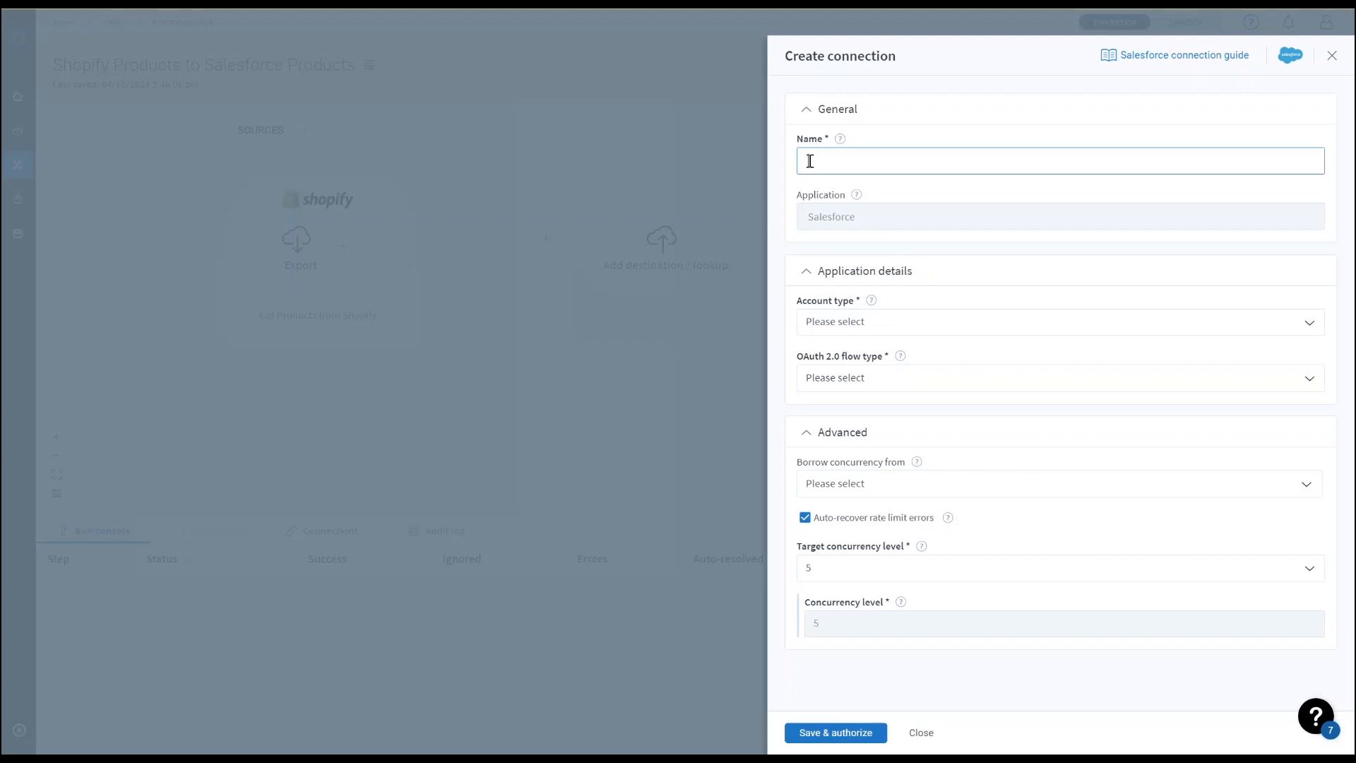
text(Example Salesforce Connection)
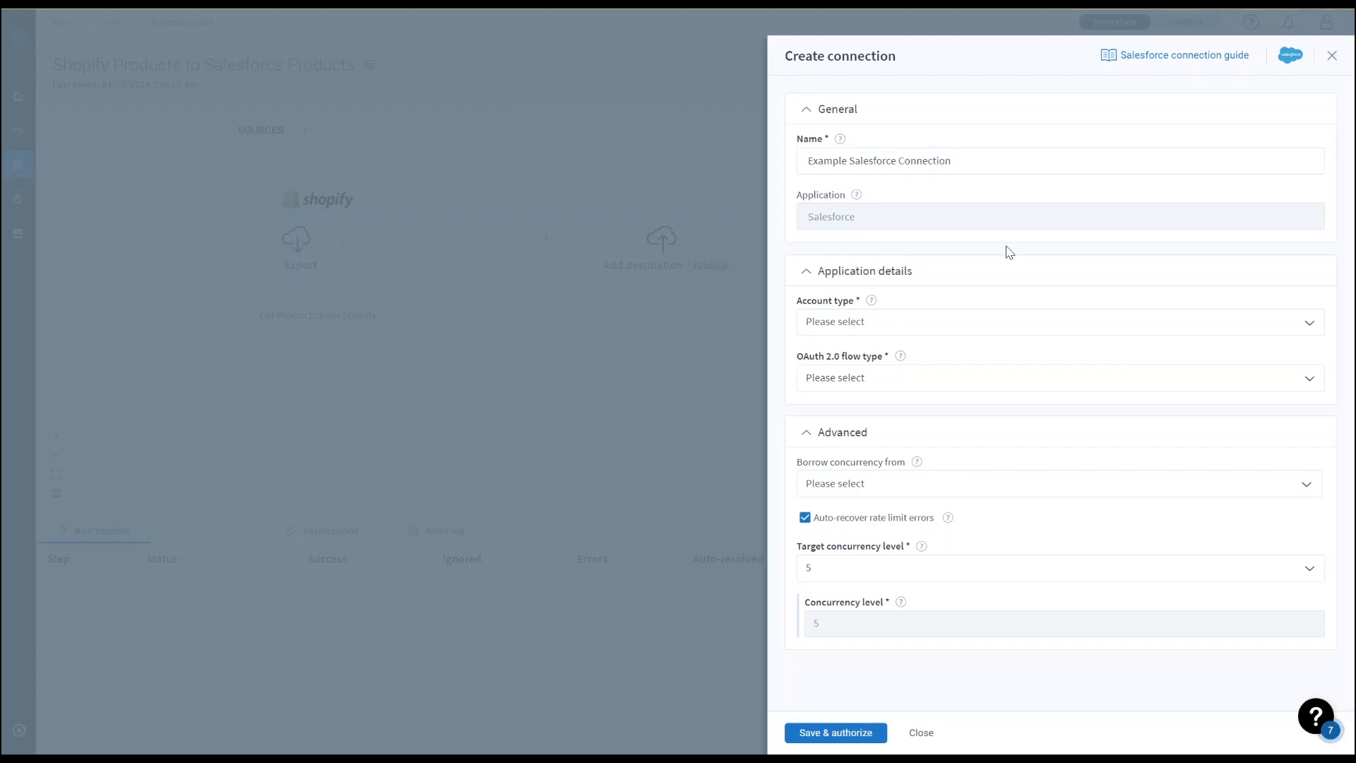
click(924, 330)
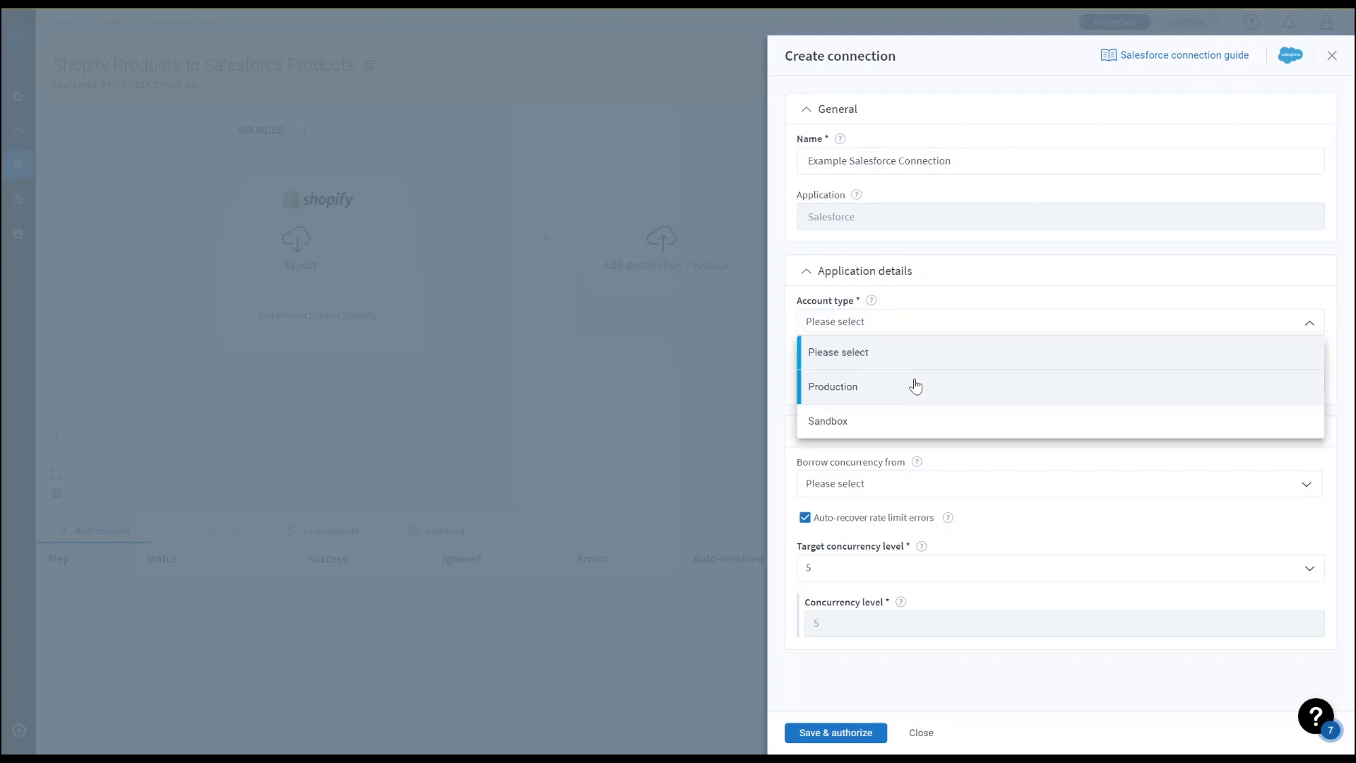
click(913, 392)
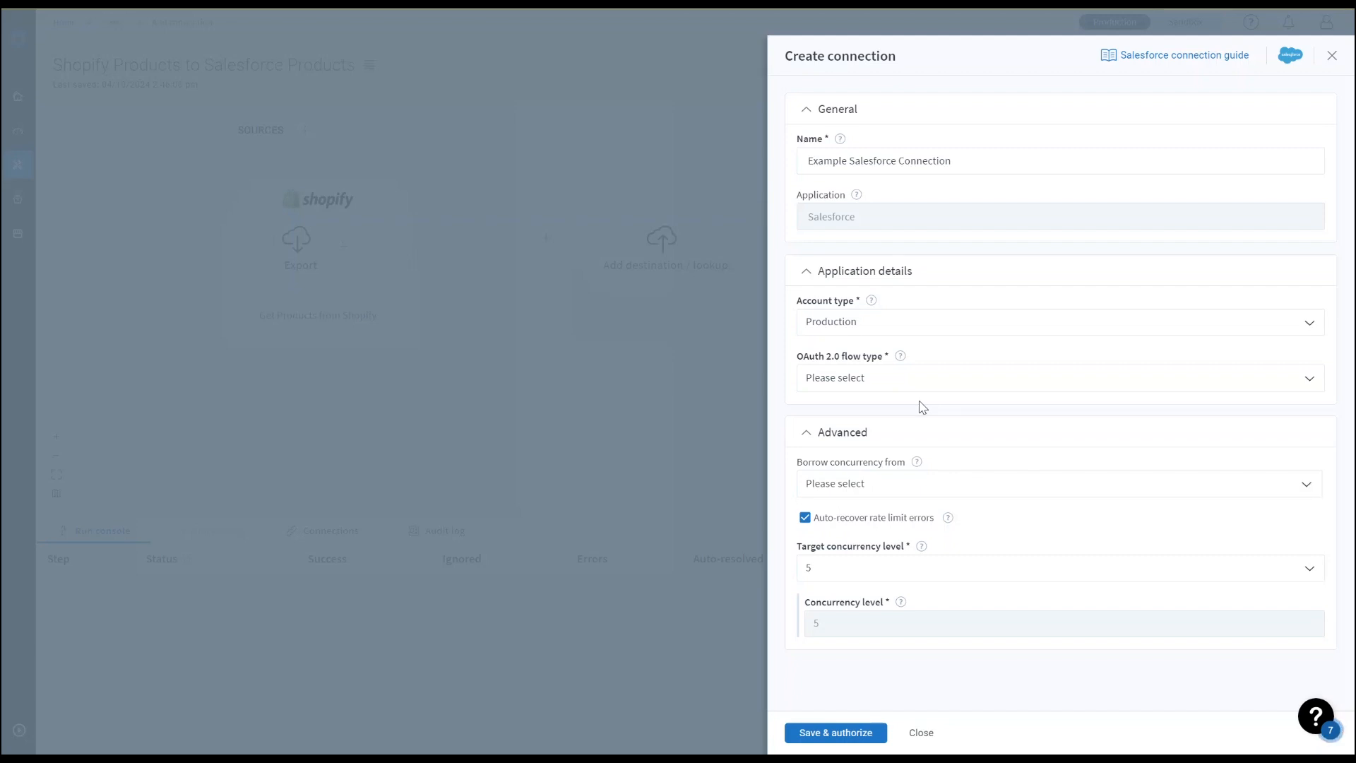
Read the help on the OAuth 2.0 flow types and set the connection's flow type to Refresh Token.
click(925, 377)
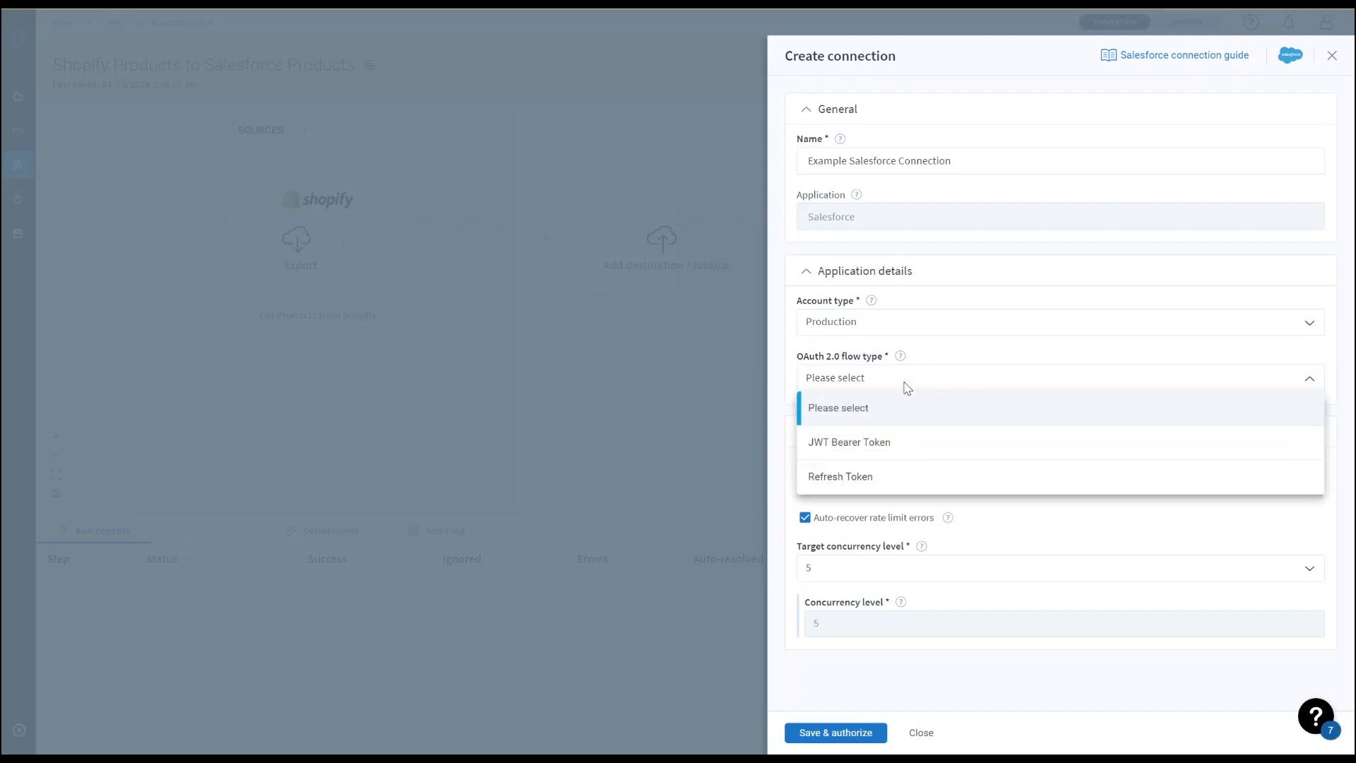
click(902, 361)
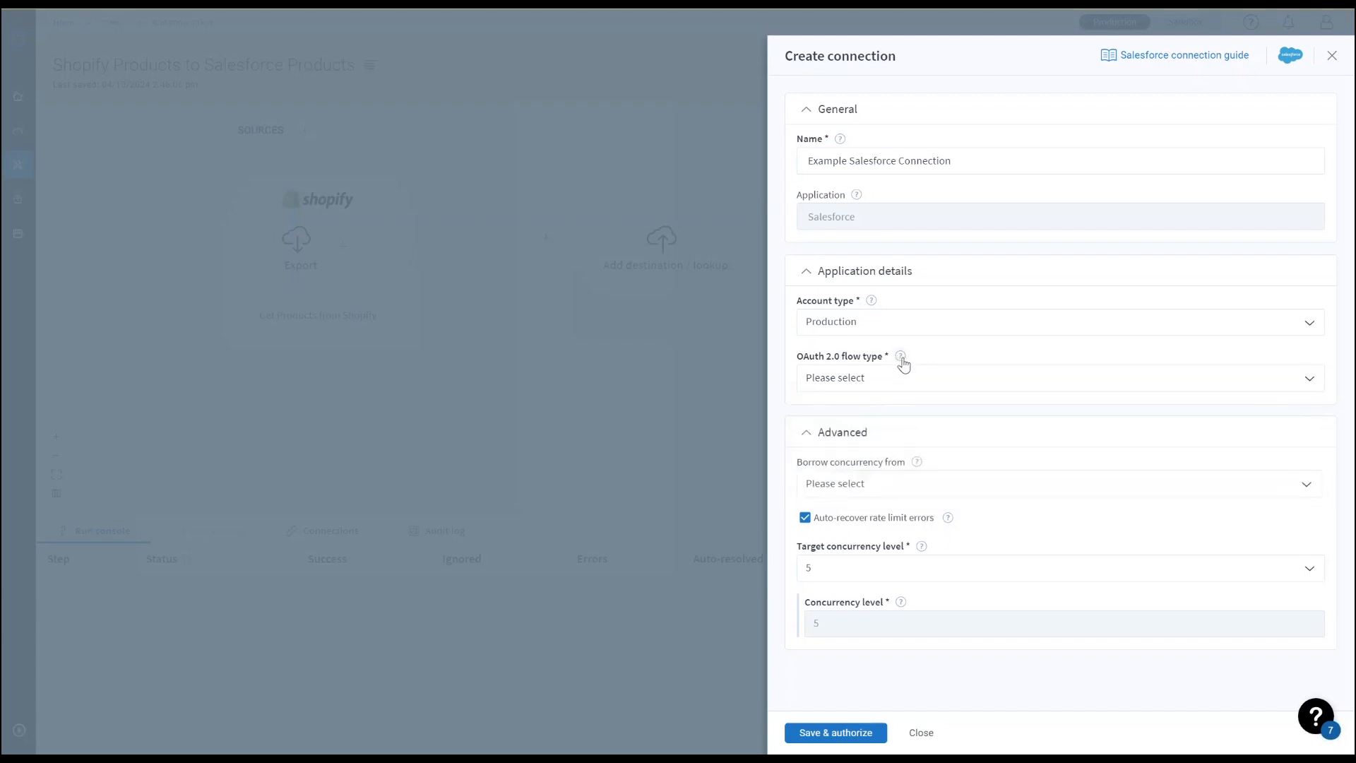
click(902, 360)
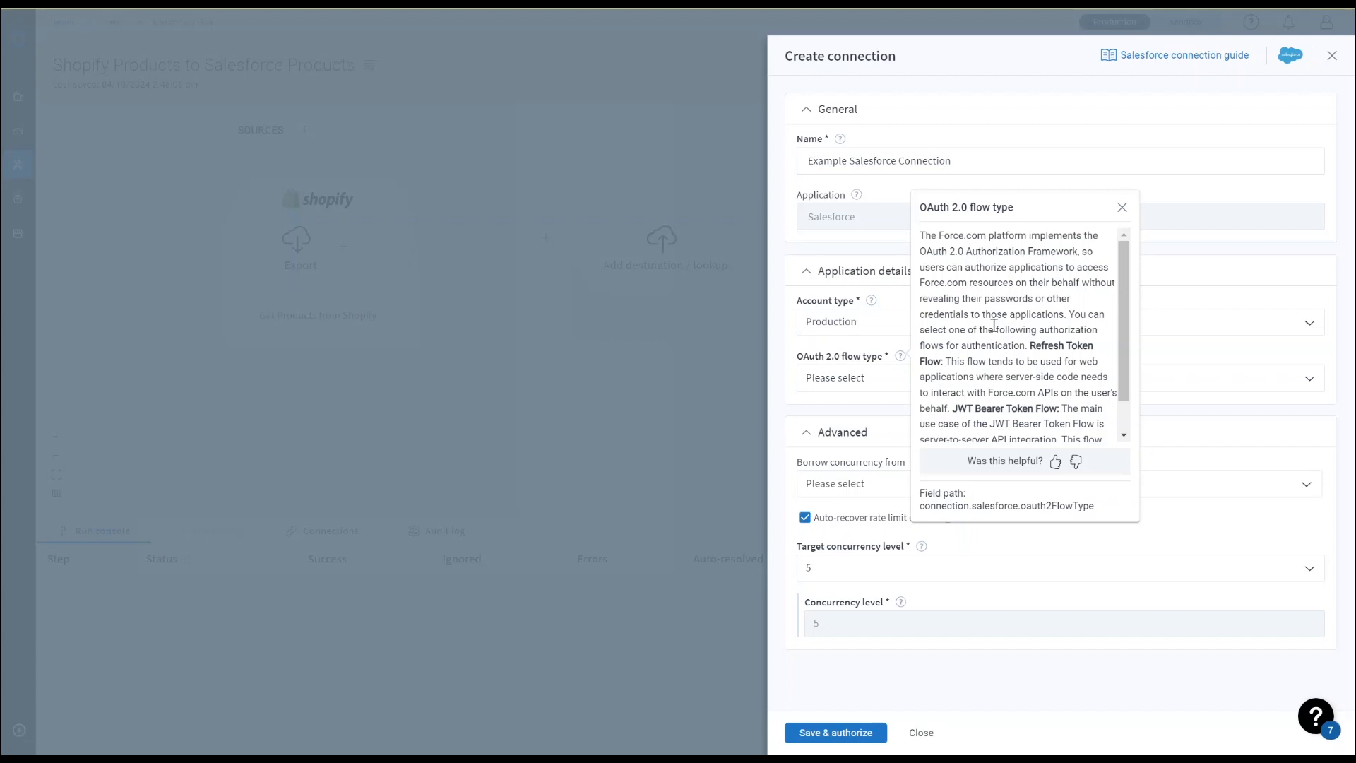
scroll(994, 325, down, 1)
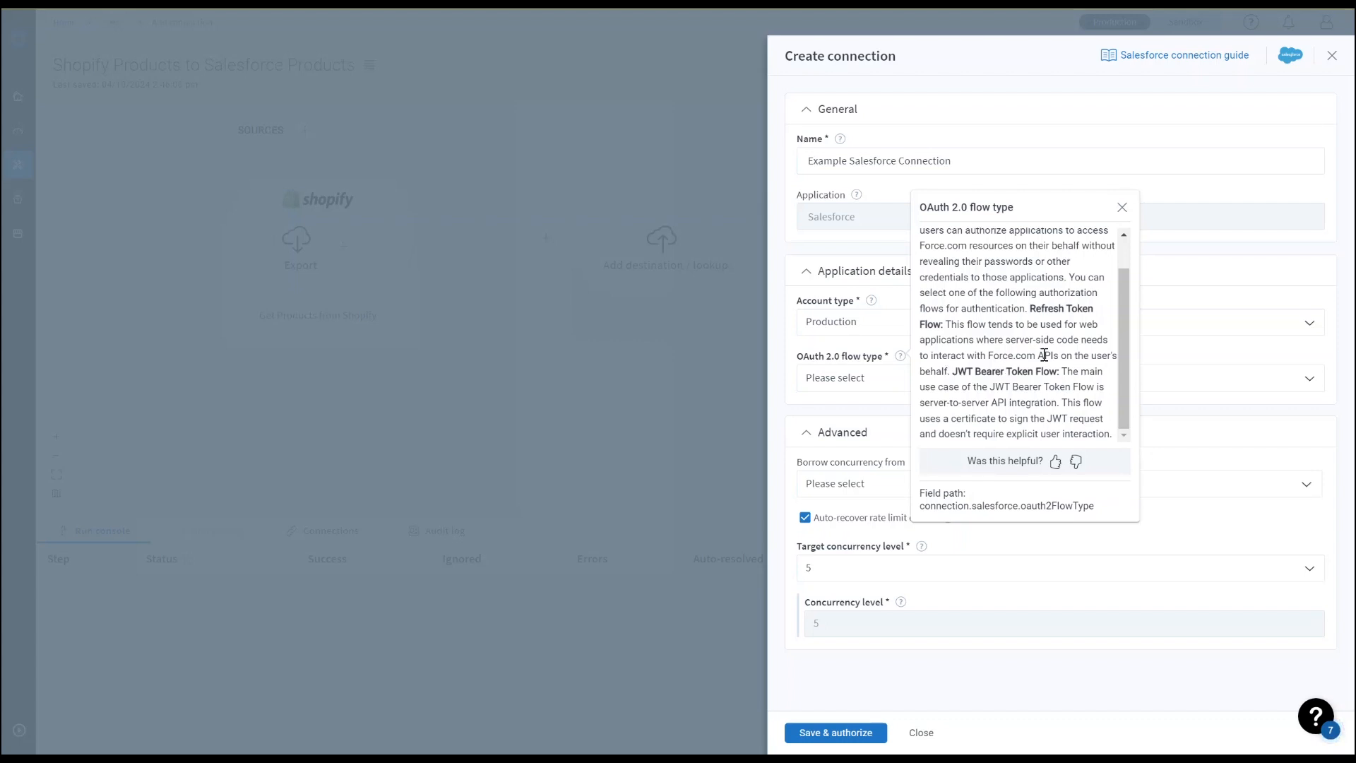
click(887, 387)
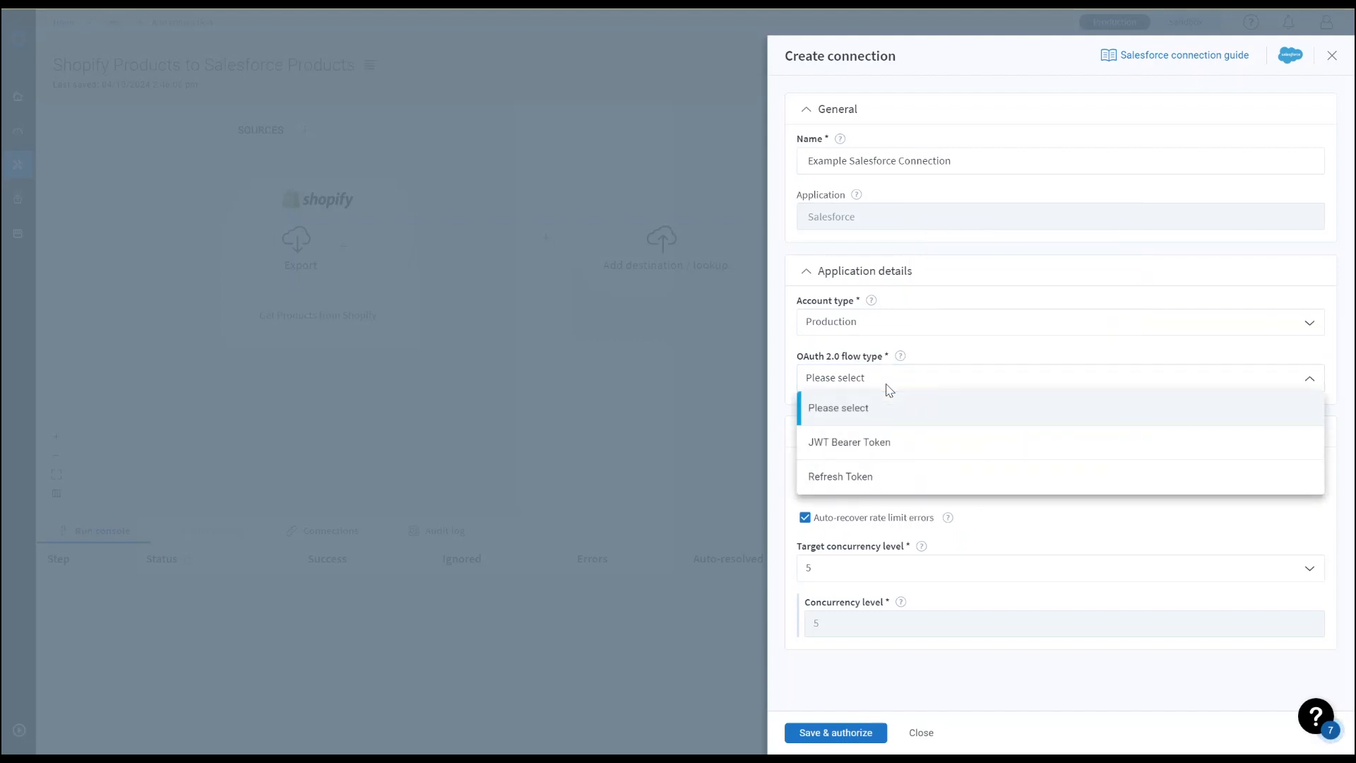
click(870, 478)
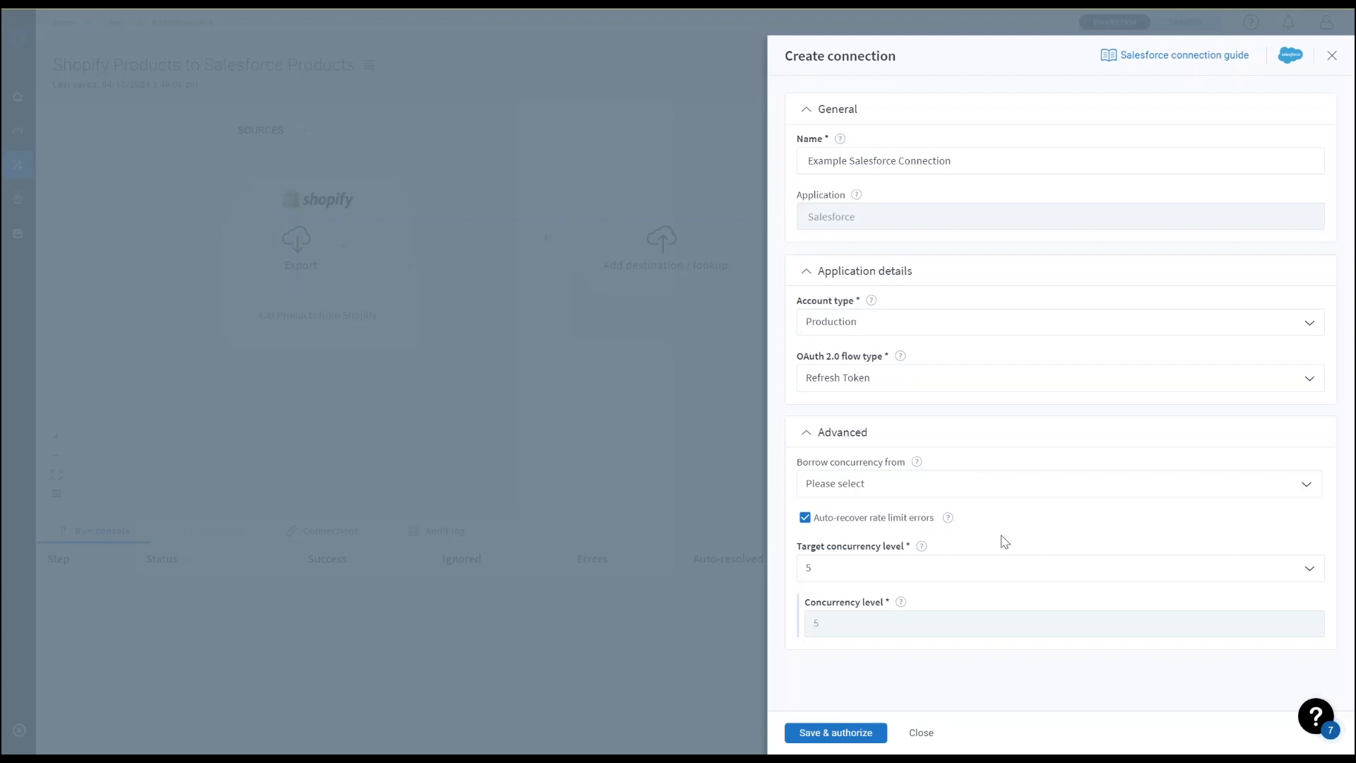
Save and authorize the connection by logging in to Salesforce with the prefilled credentials.
click(845, 734)
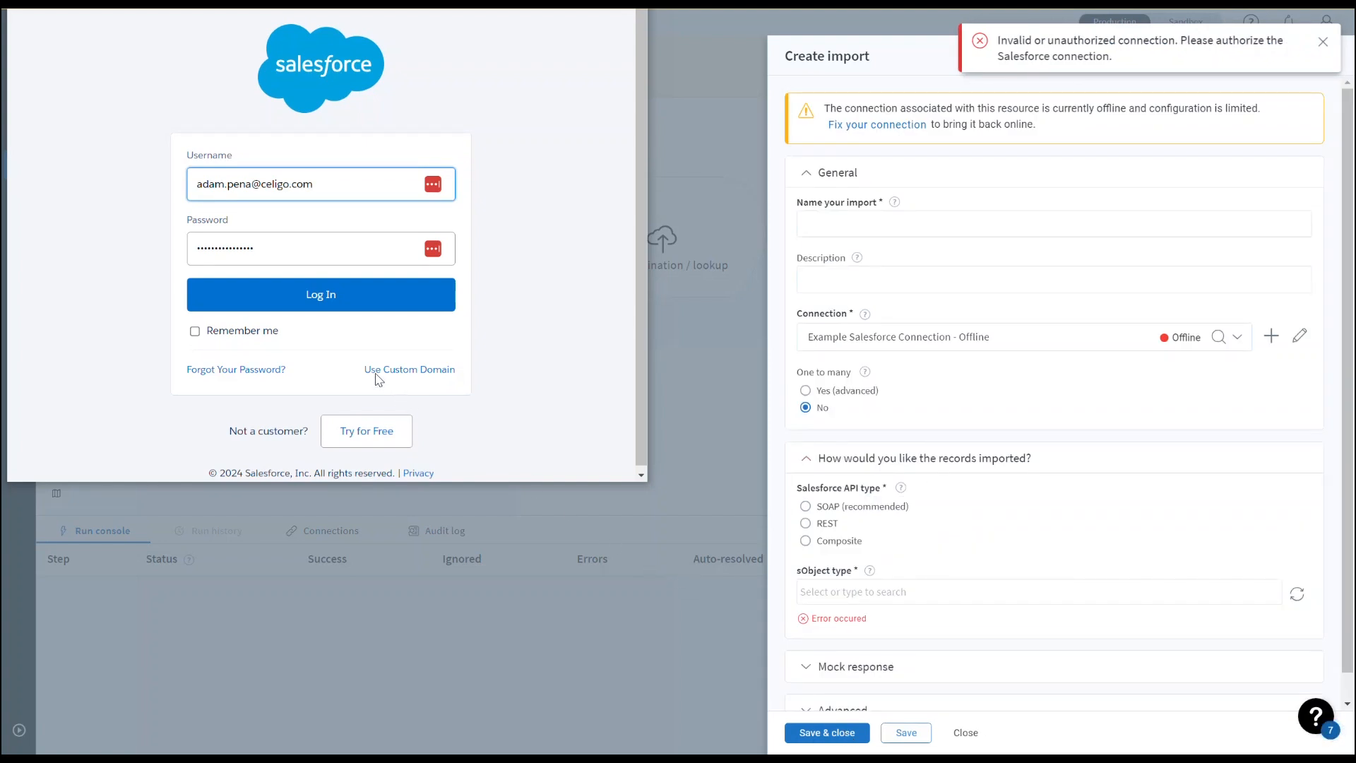
click(311, 302)
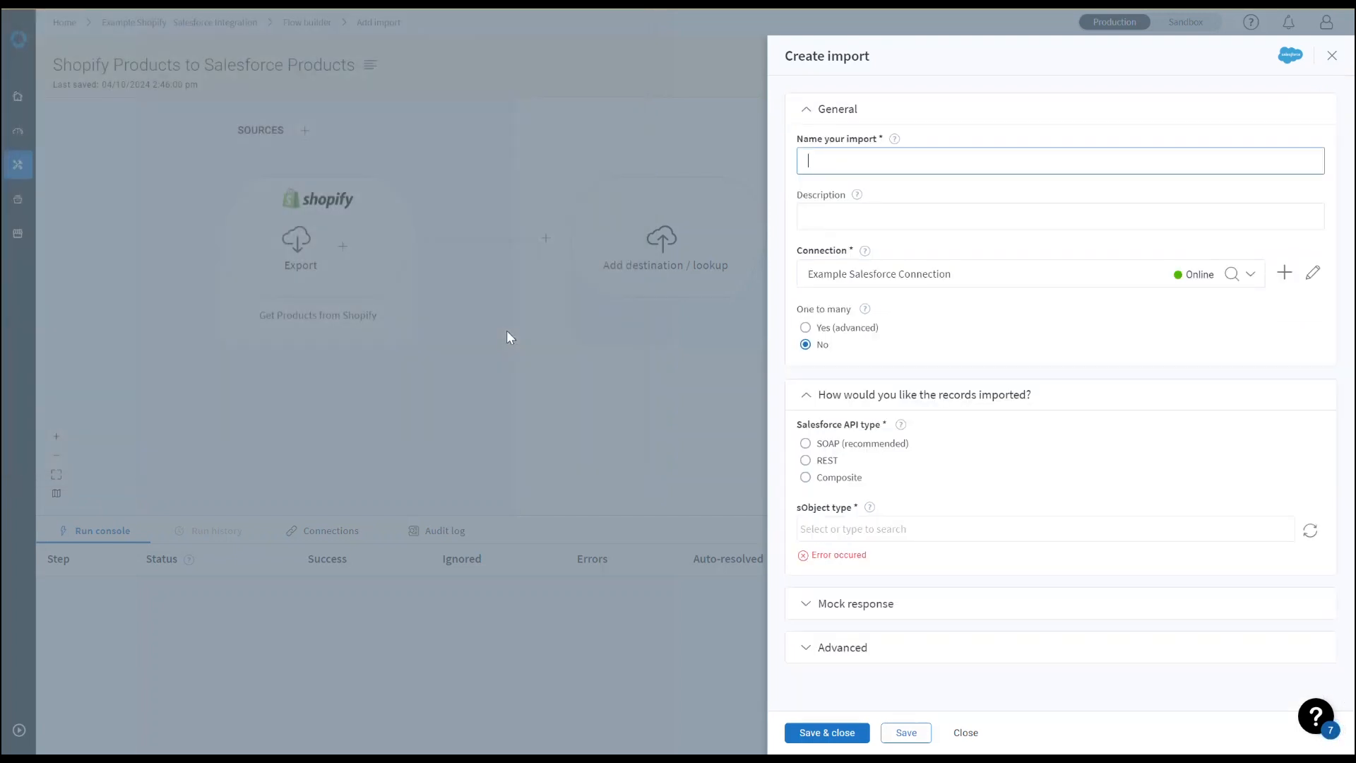
click(976, 327)
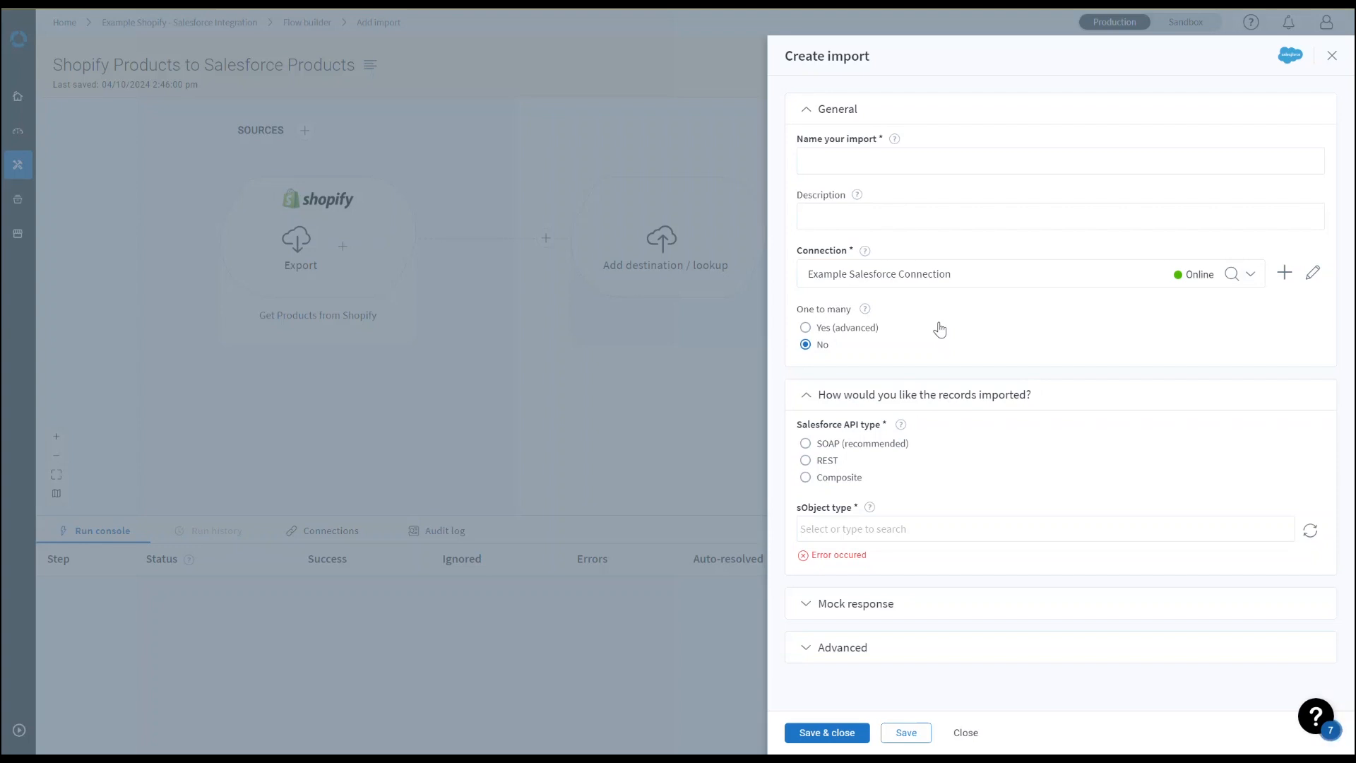
Name the import "Post Products to Salesforce" and set its Salesforce API type to "SOAP (recommended)".
click(867, 159)
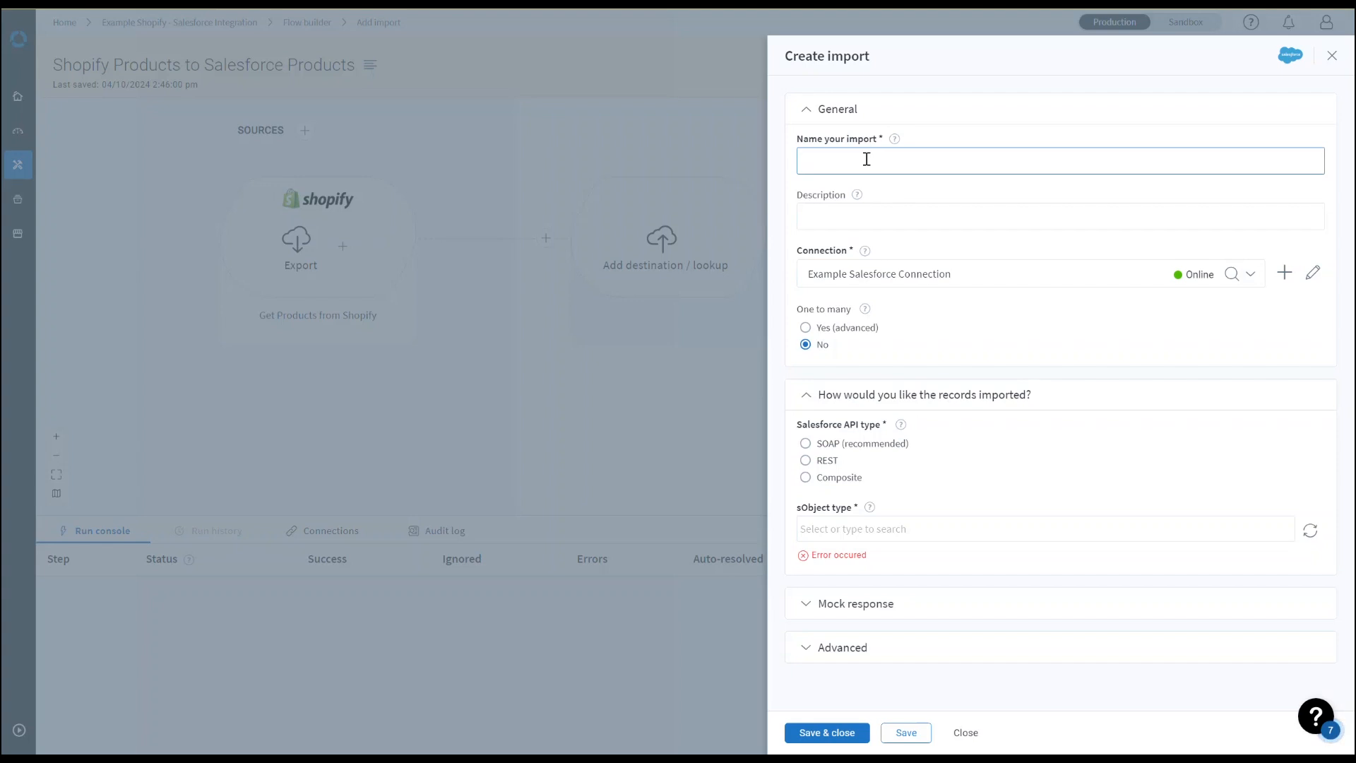
text(Post Products to Salesforce)
click(887, 185)
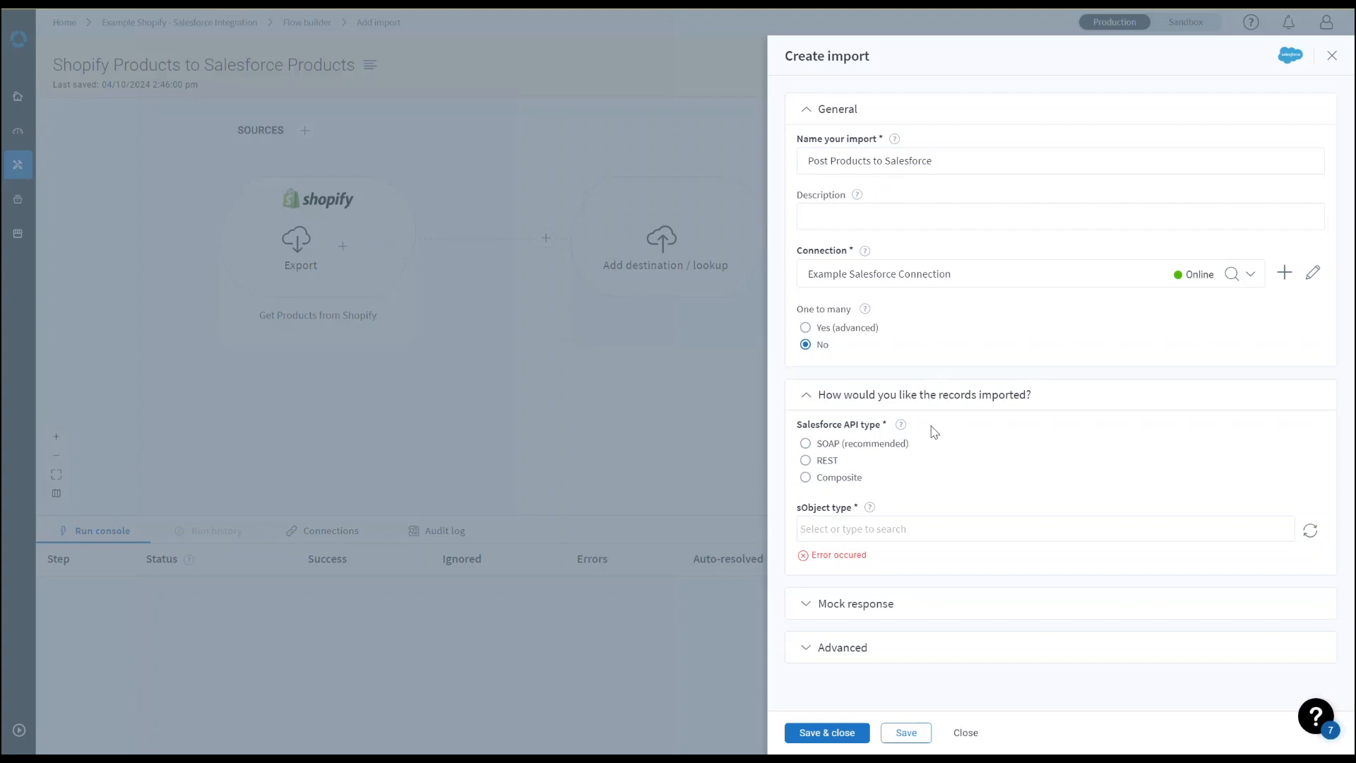
click(821, 443)
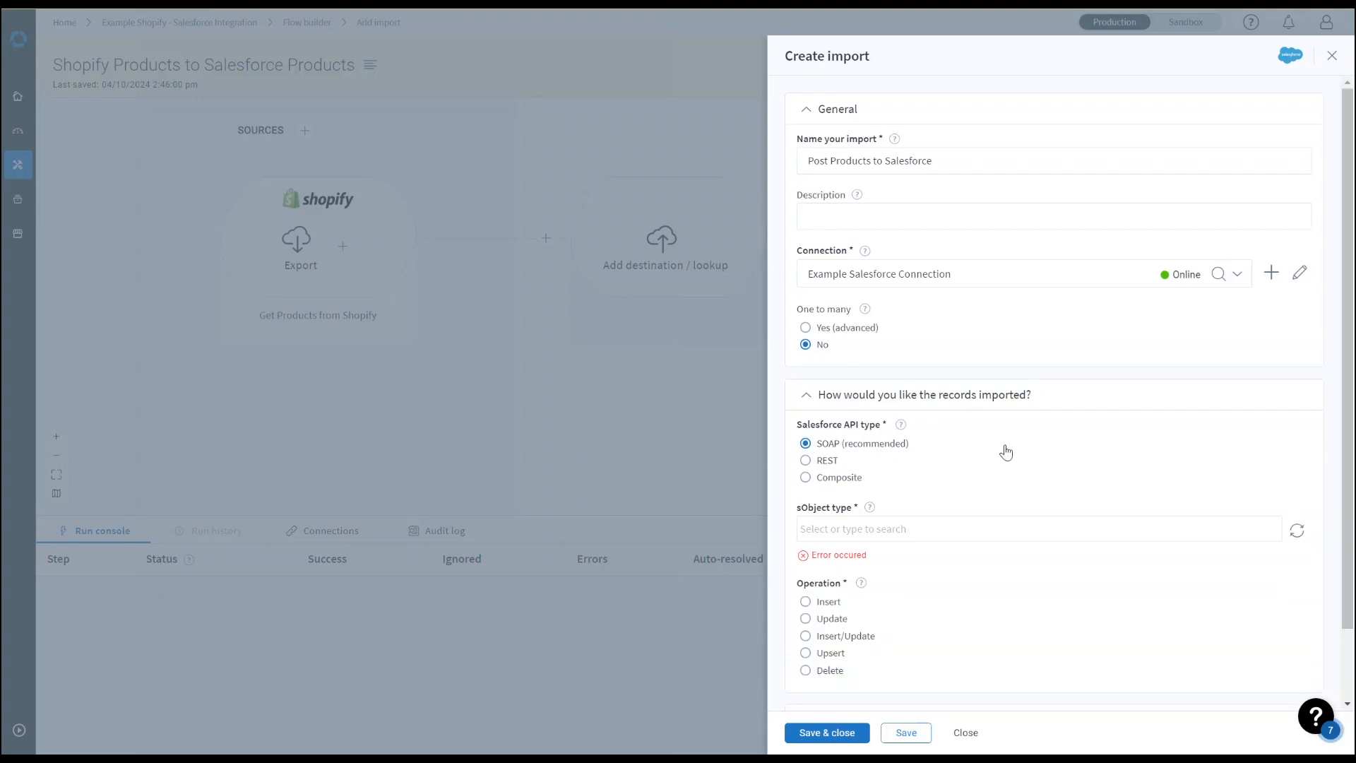
Check the help on sObject types, refresh the list of types, and set the import's sObject type to Product.
click(965, 527)
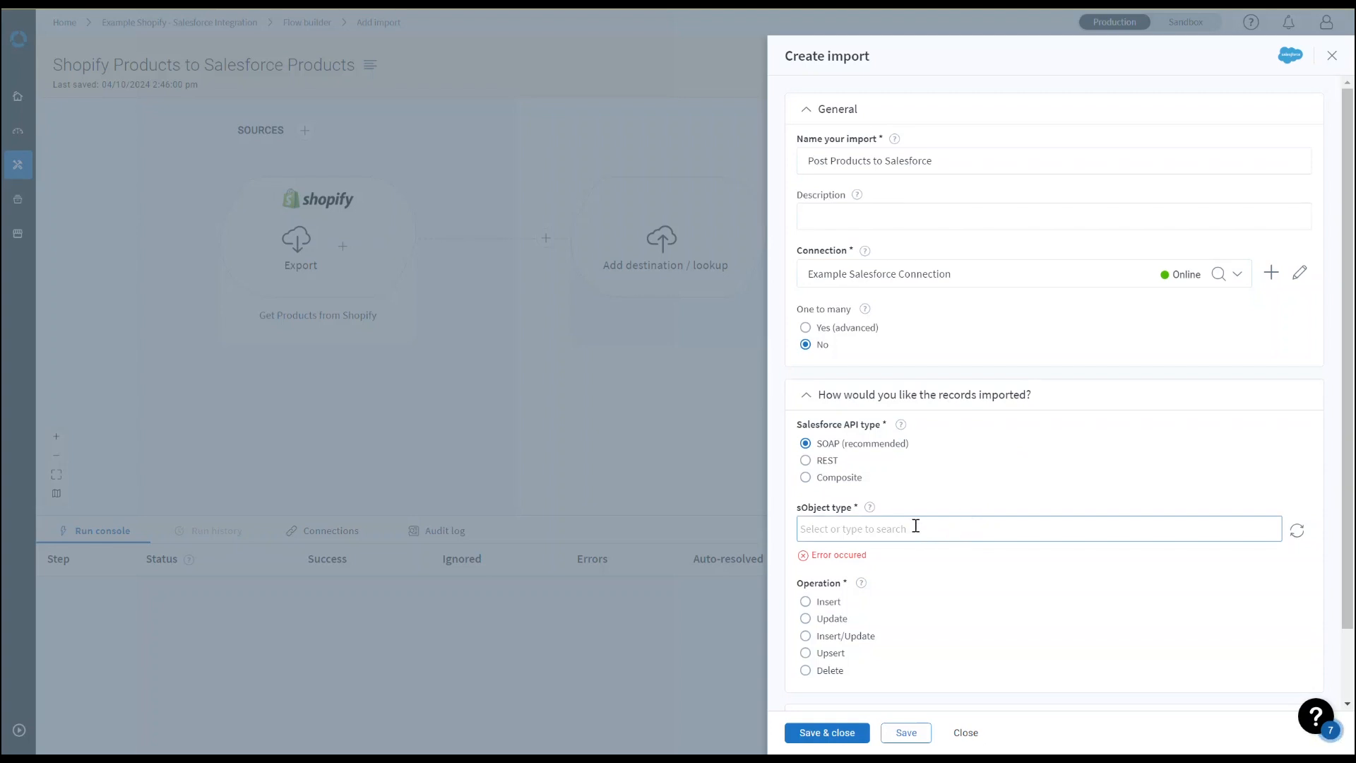
click(869, 508)
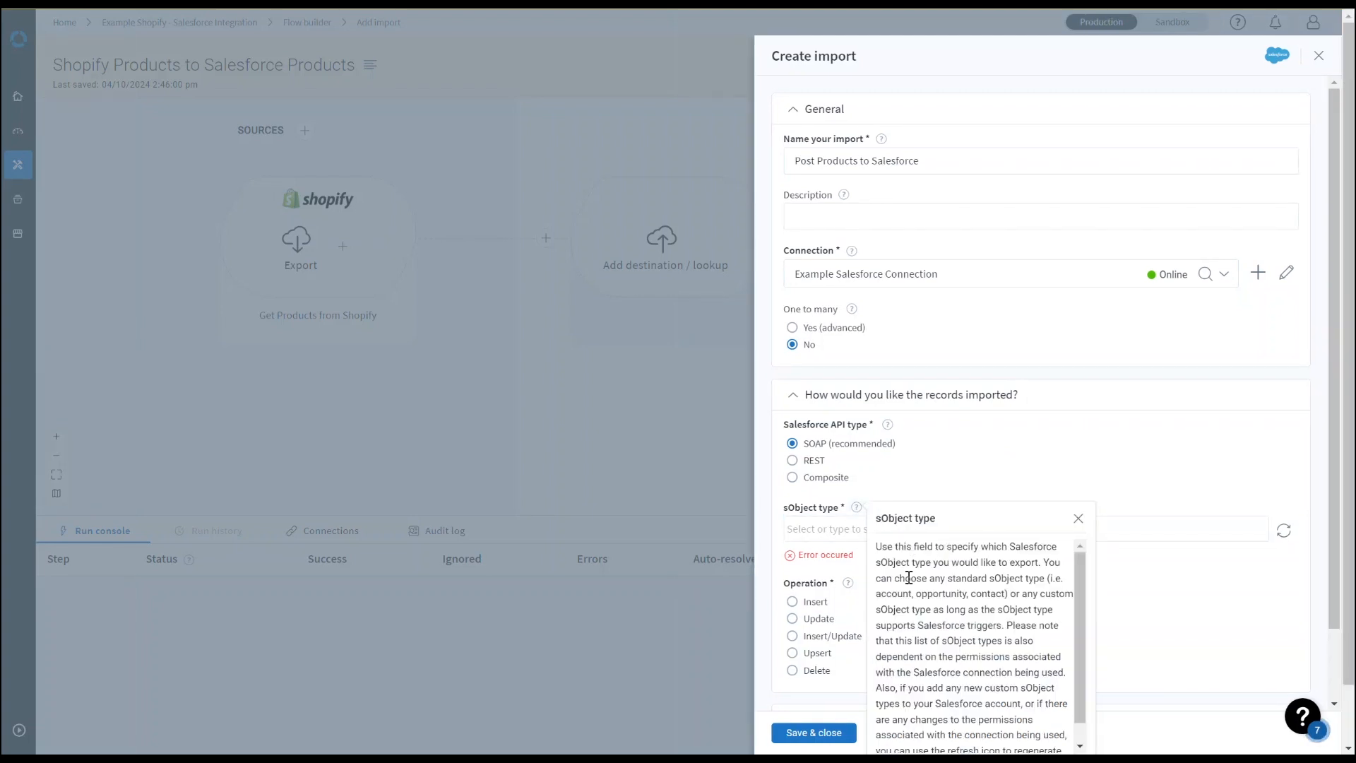
scroll(909, 578, down, 1)
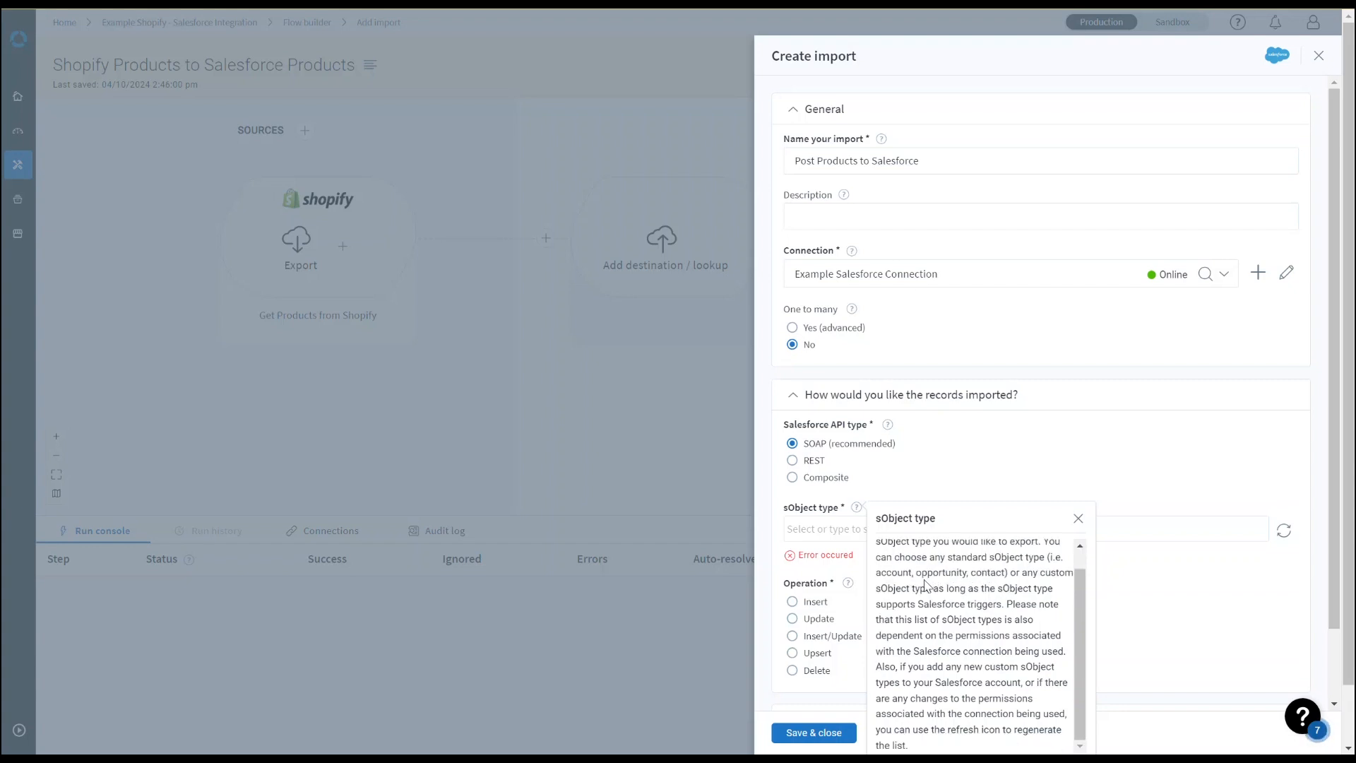
click(971, 491)
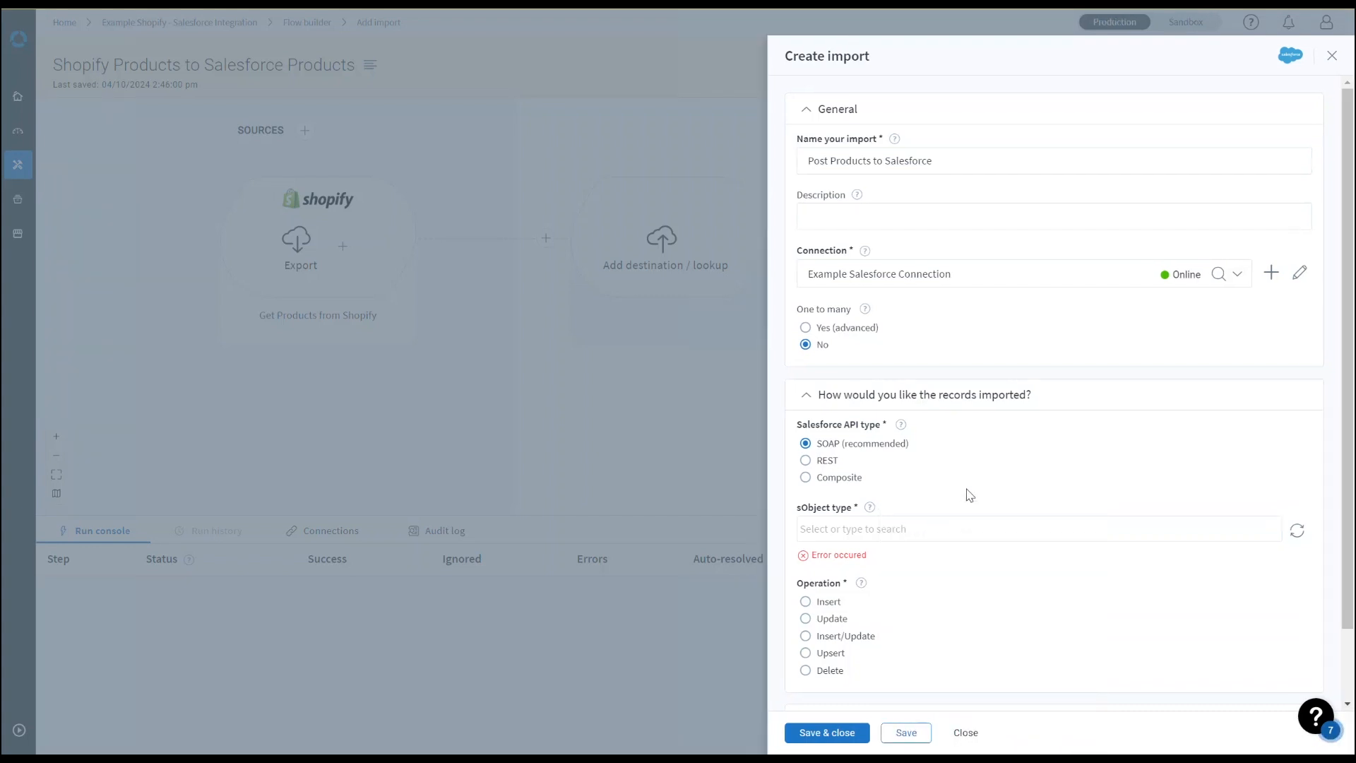
click(901, 534)
text(P)
scroll(1011, 488, down, 2)
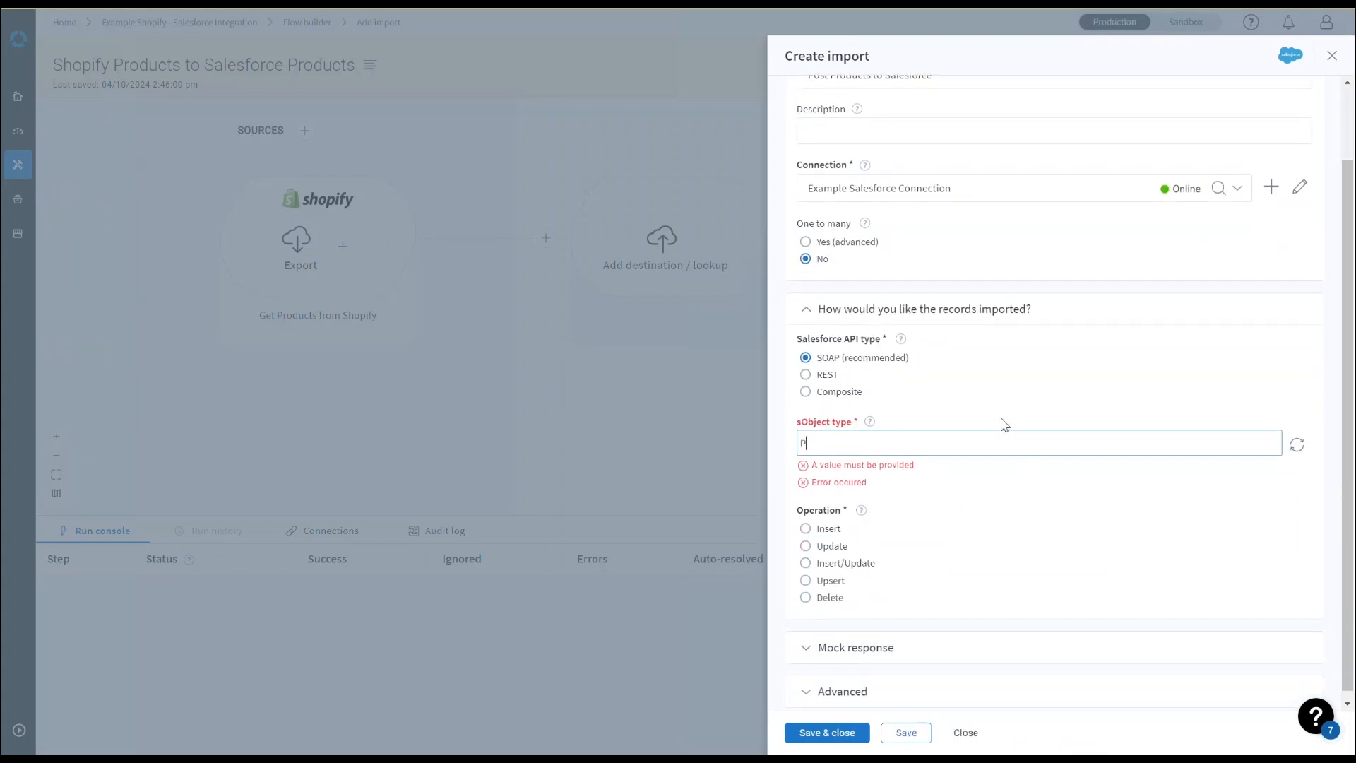
click(1297, 445)
click(1122, 437)
text(roduct)
scroll(1075, 585, down, 2)
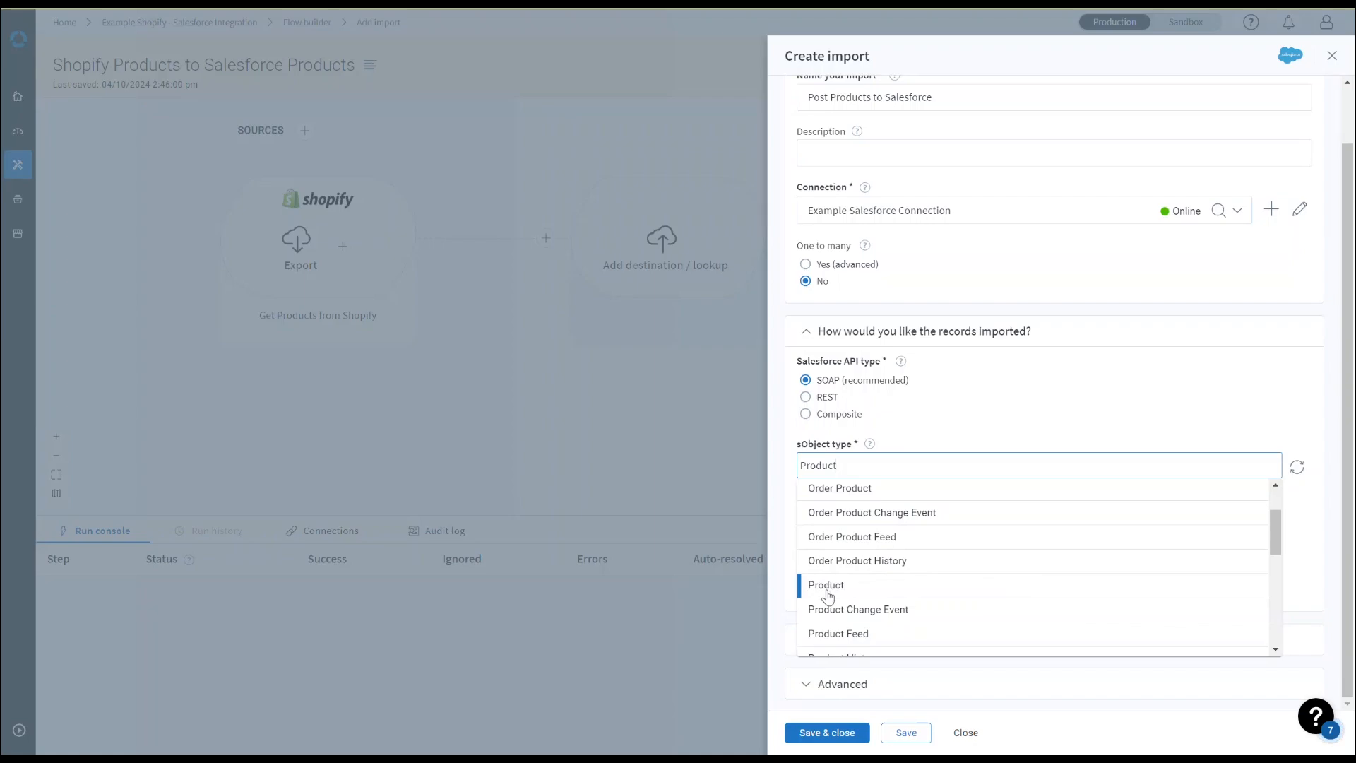
click(828, 588)
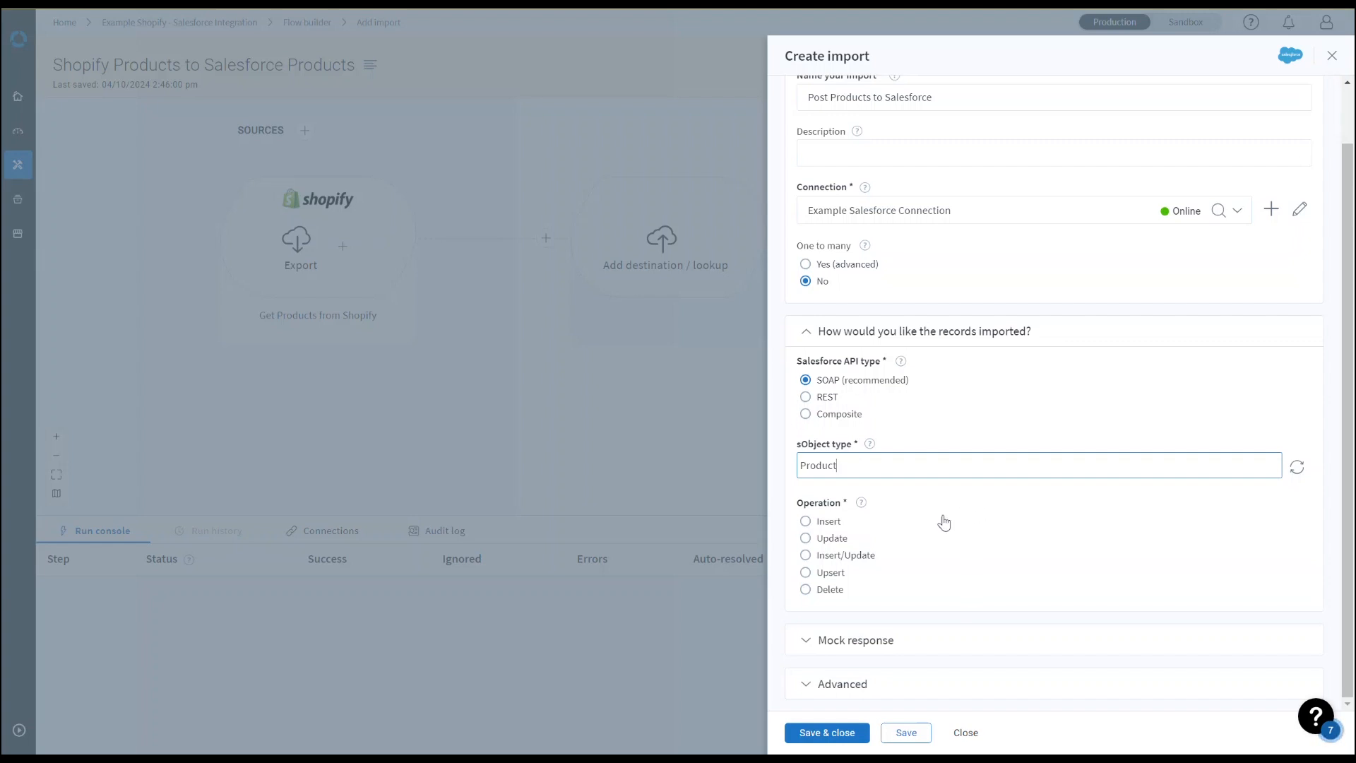
Set the Salesforce import's operation to Insert, and save and close the import.
click(806, 524)
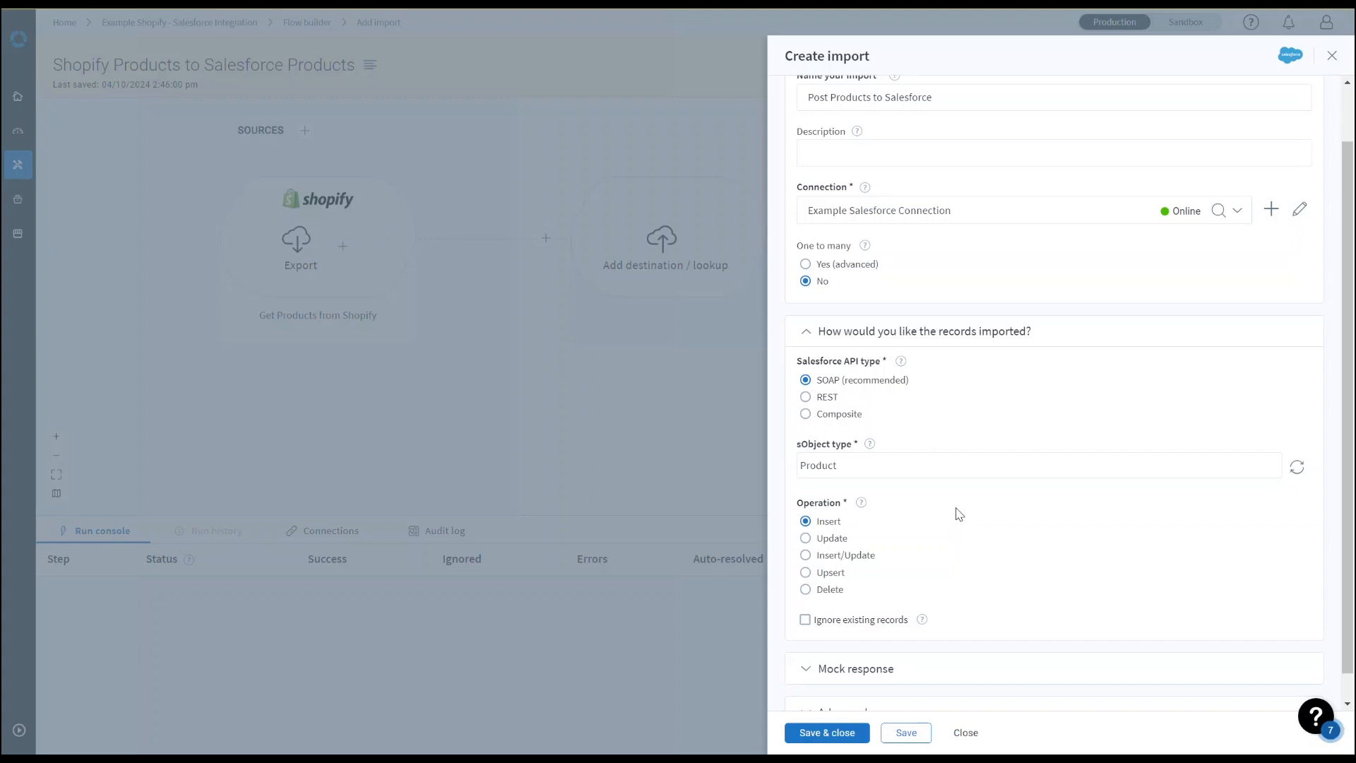
click(852, 733)
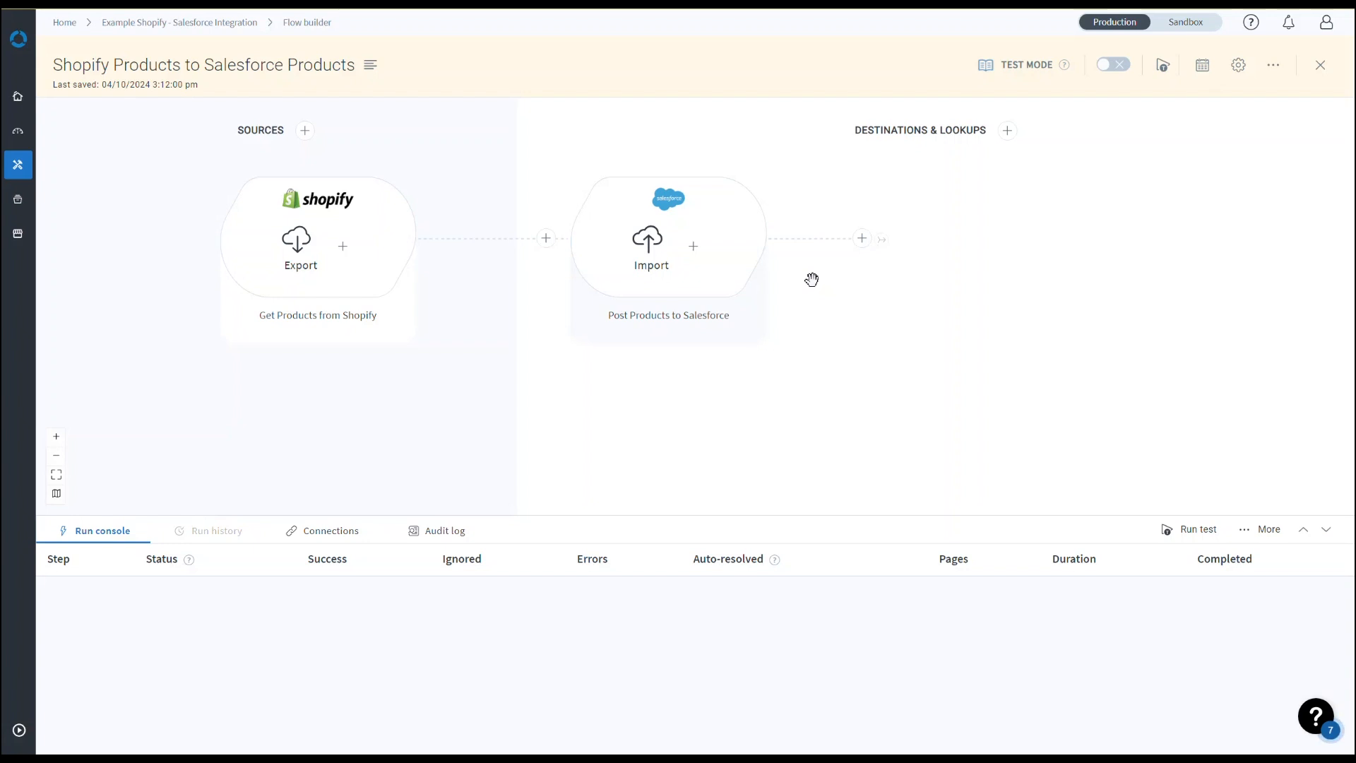
Preview the Shopify export's data, examine the title field in the parsed output, and close the export.
click(299, 247)
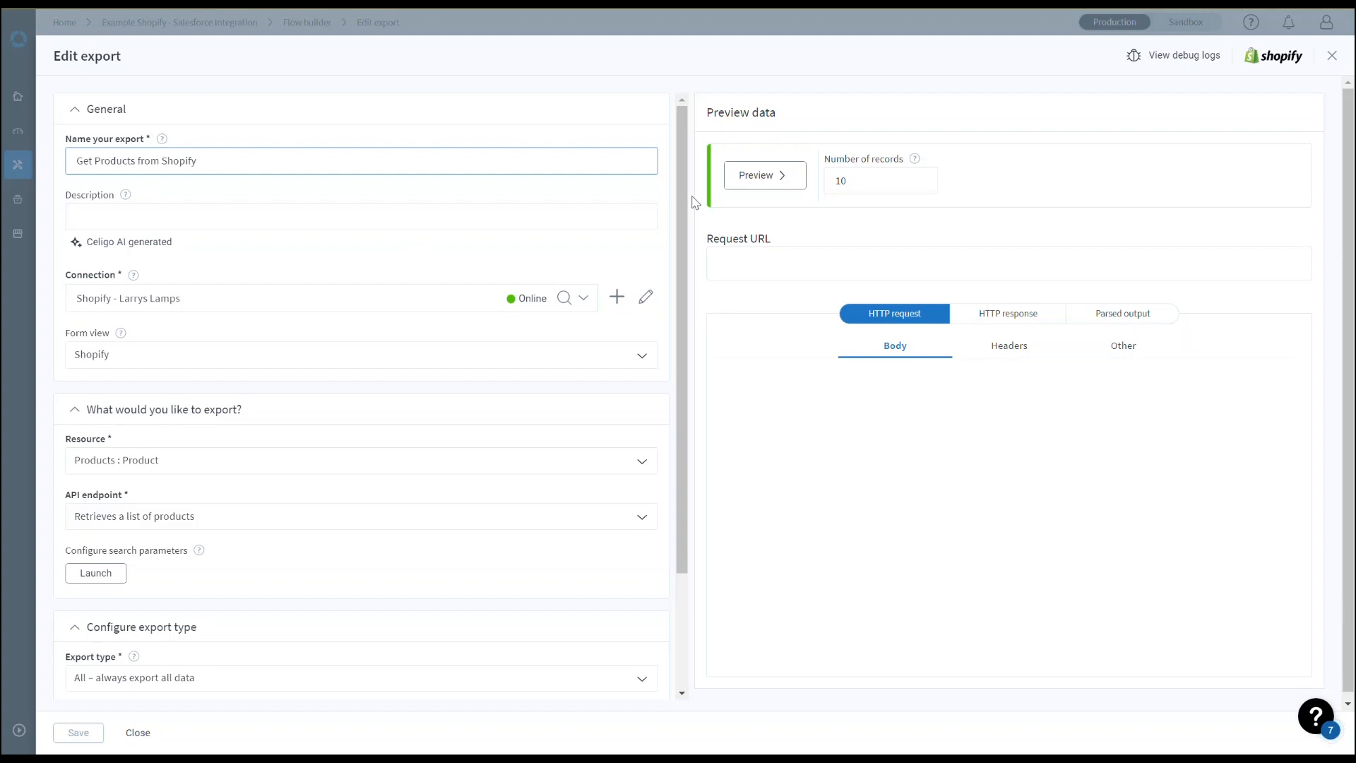
click(757, 186)
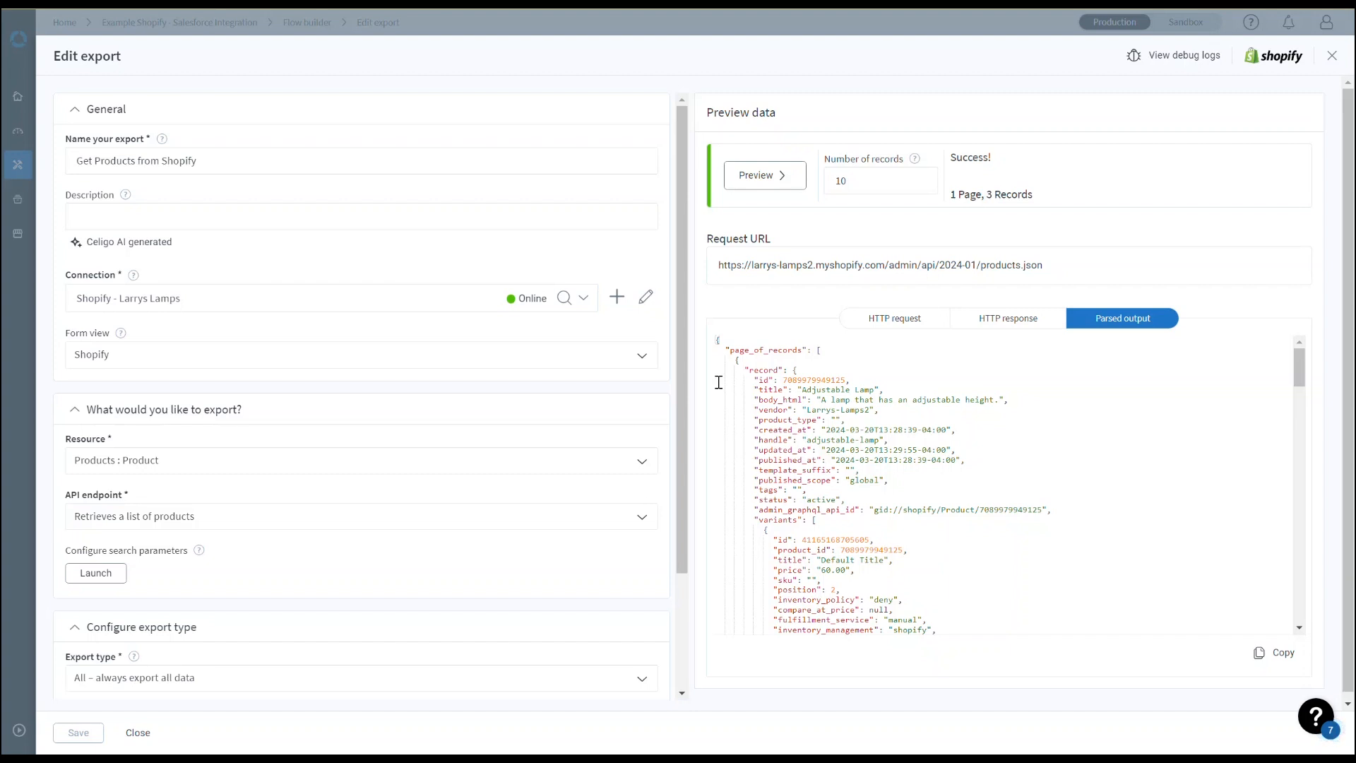
click(757, 390)
drag(755, 389, 886, 390)
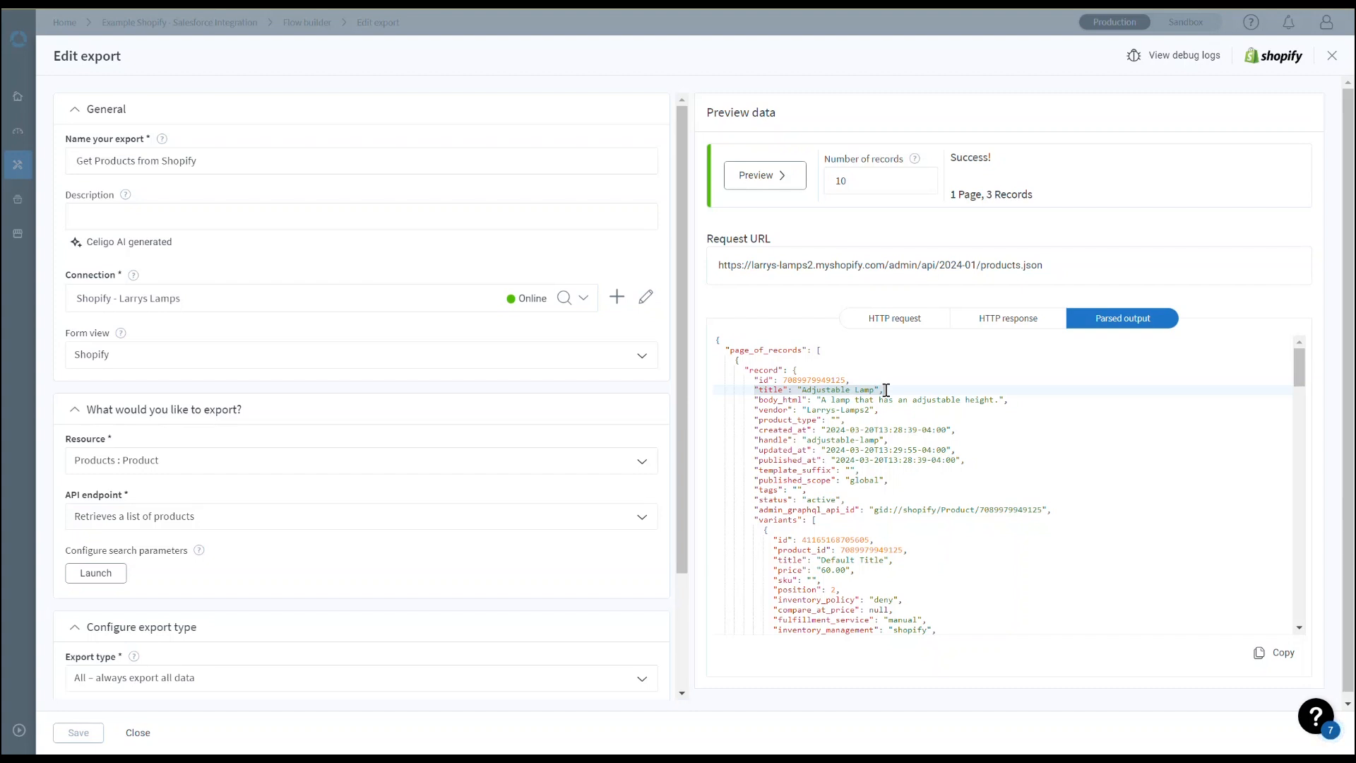
click(886, 389)
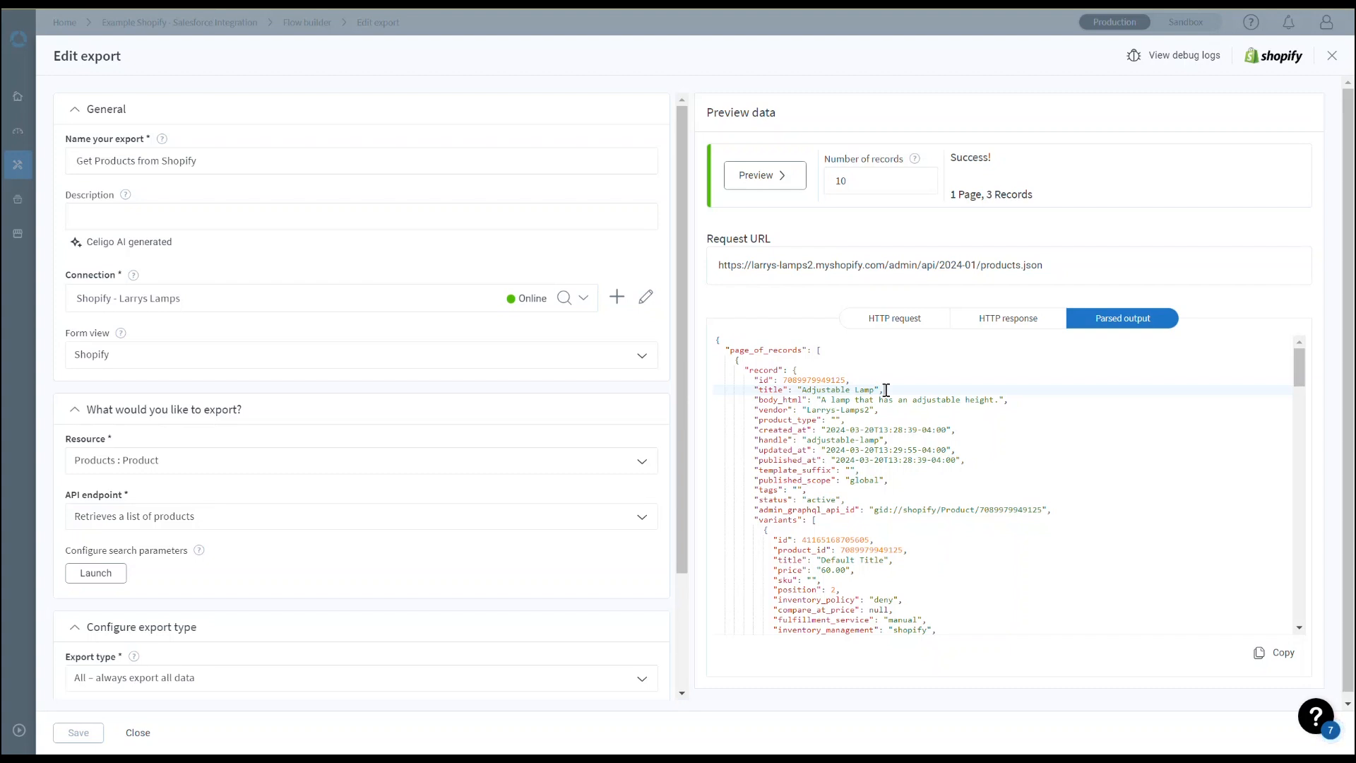
click(137, 735)
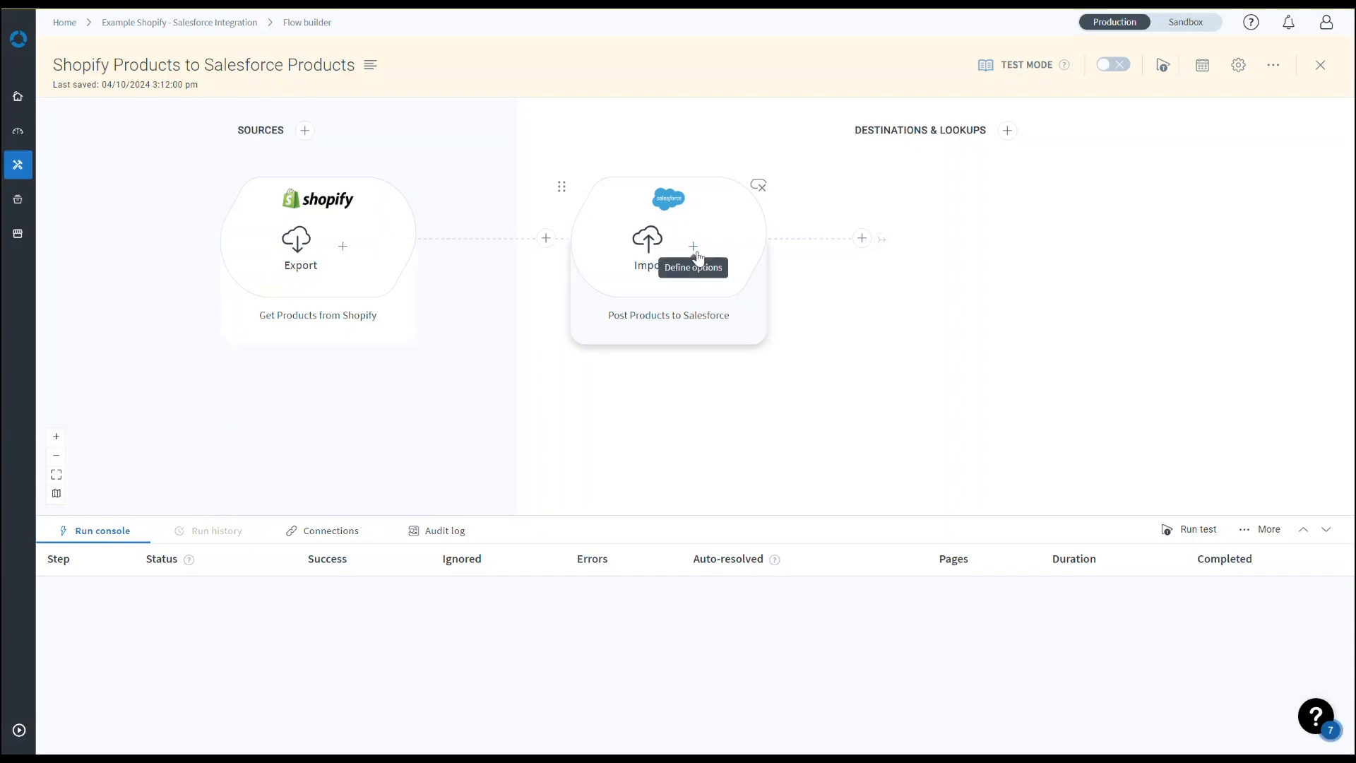
Open the Salesforce import's field mapping and look through the available Shopify source fields and Salesforce destination fields.
click(695, 251)
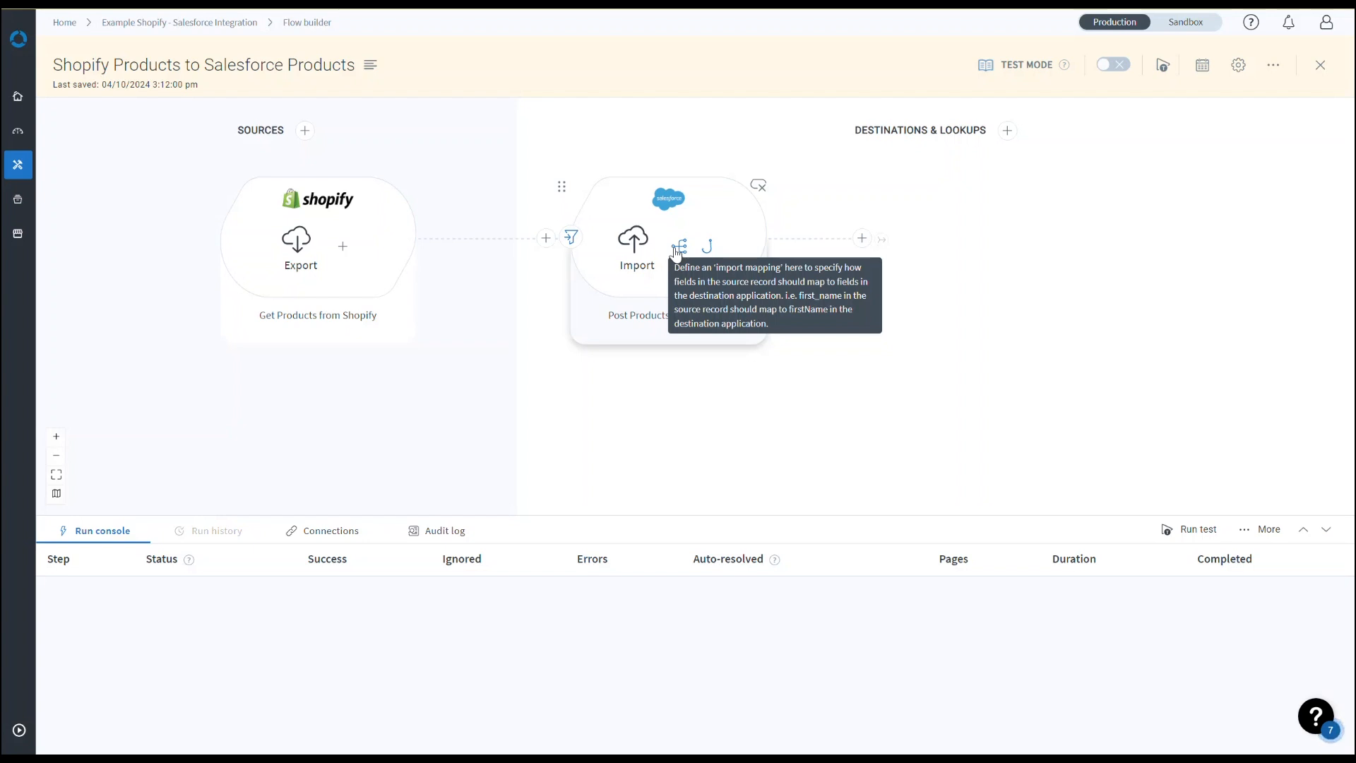
click(677, 251)
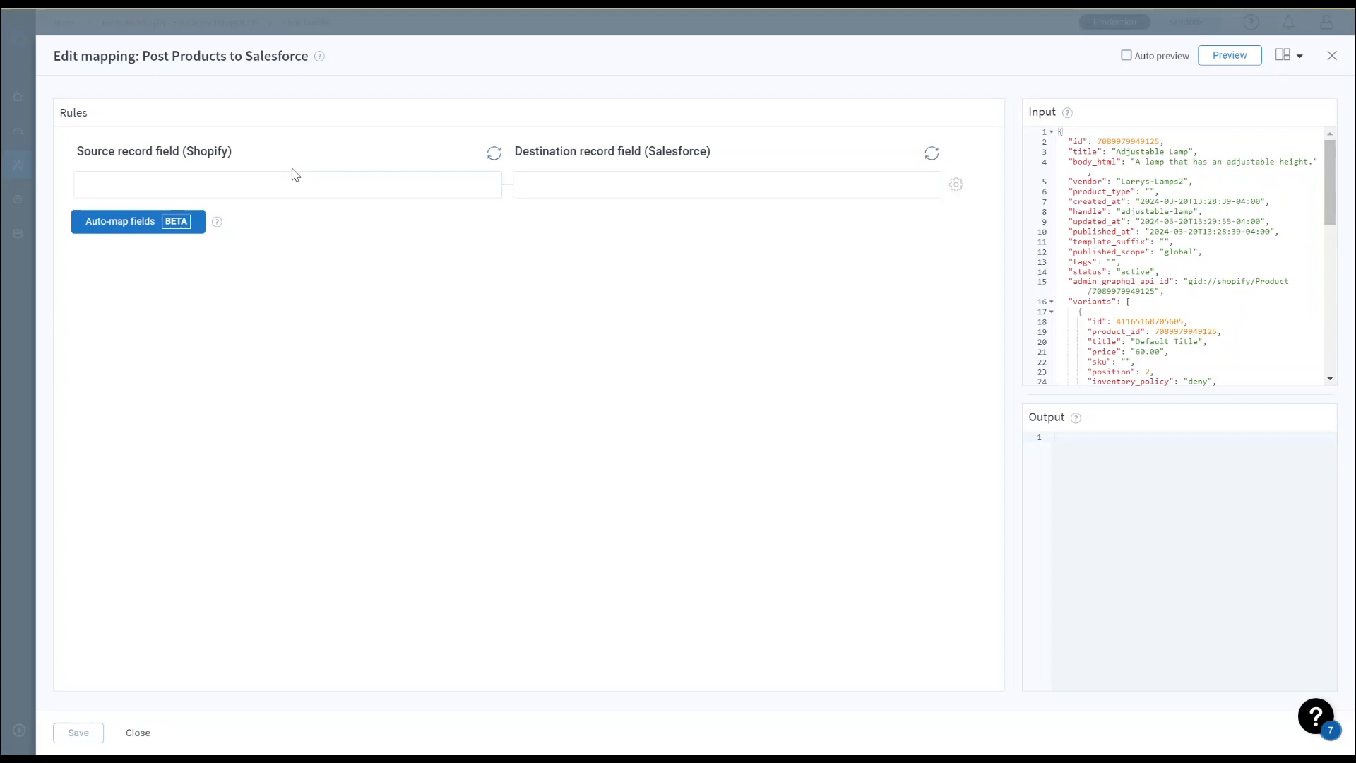
click(224, 181)
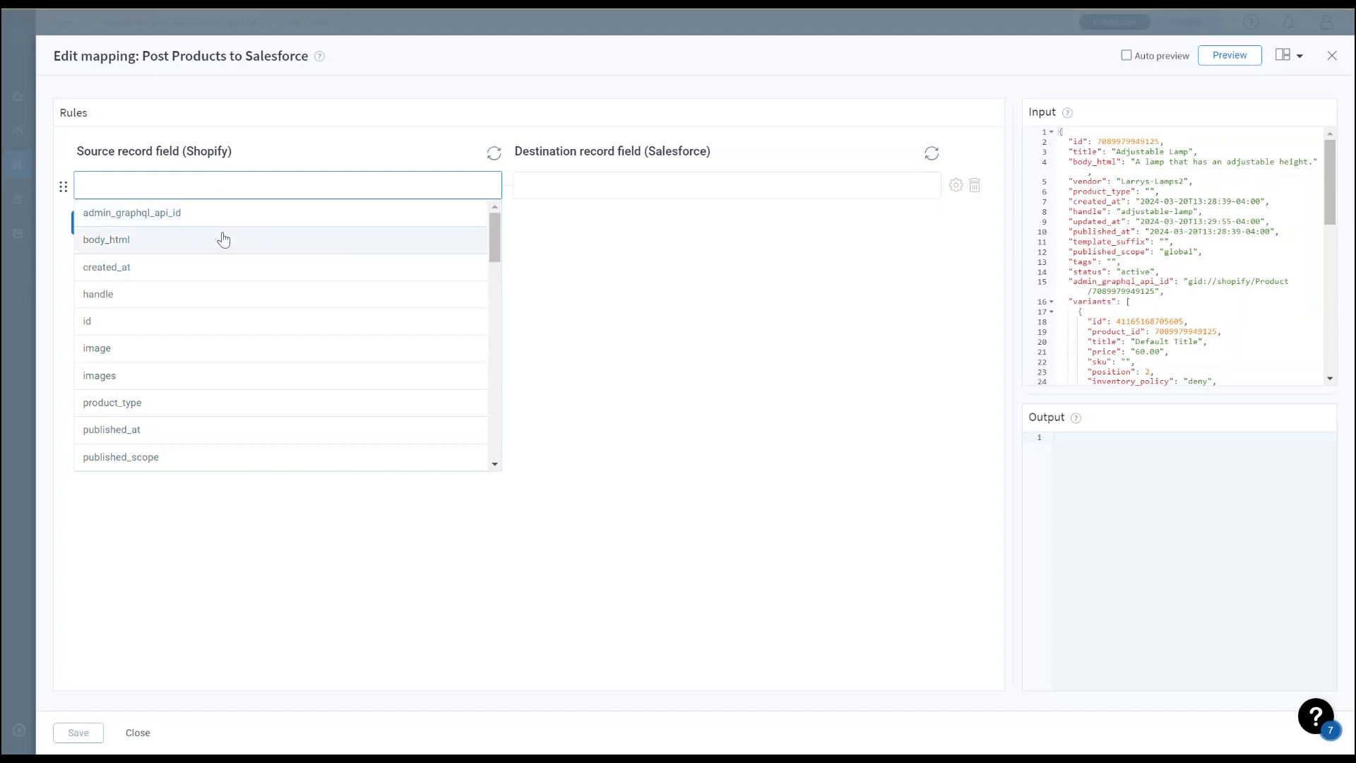
scroll(182, 319, down, 2)
scroll(183, 319, down, 3)
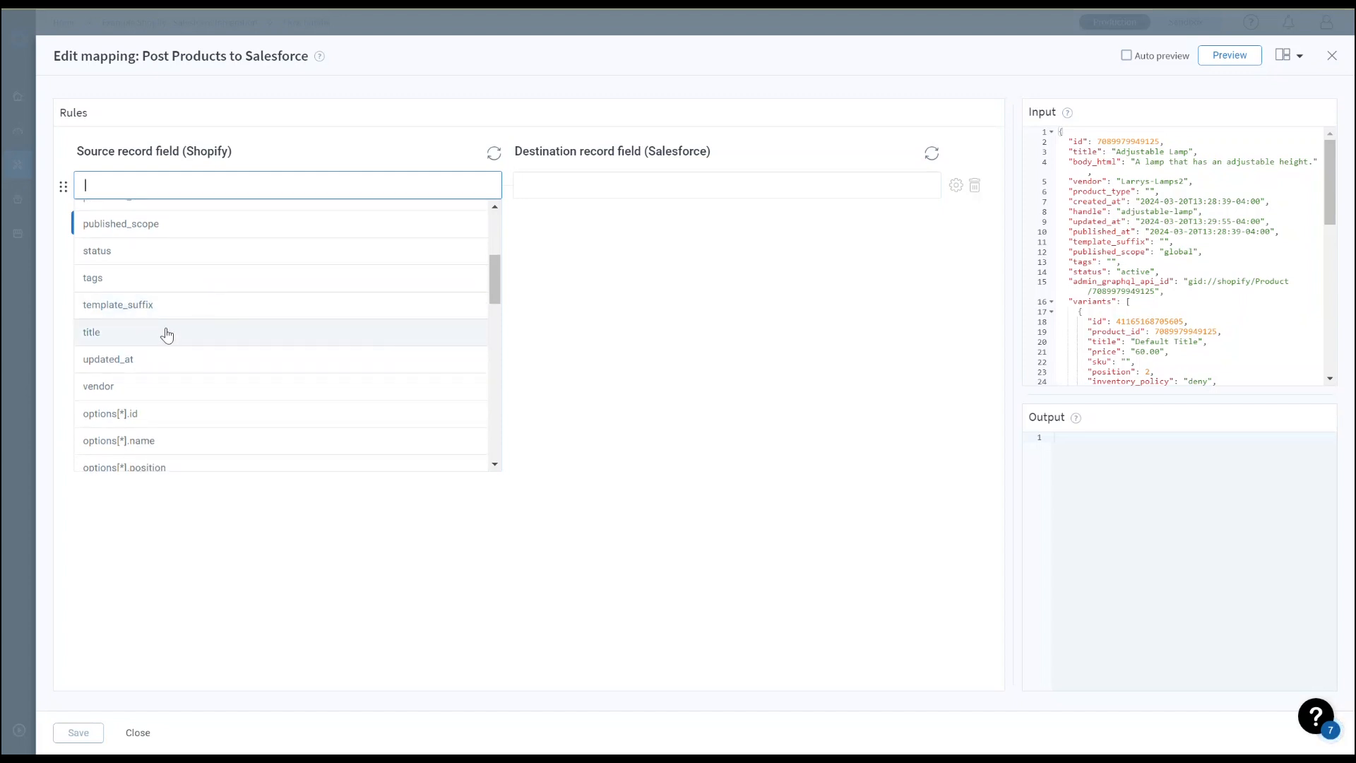
click(574, 187)
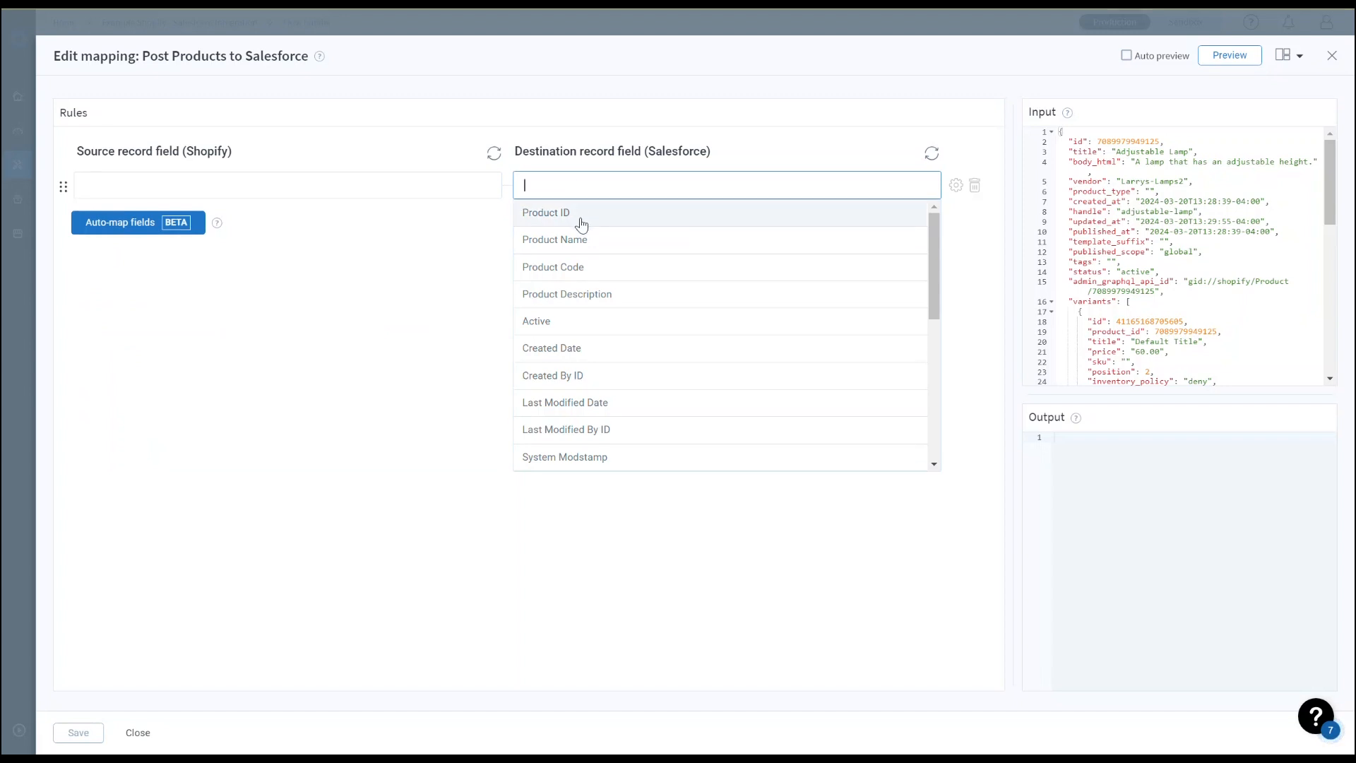
click(737, 143)
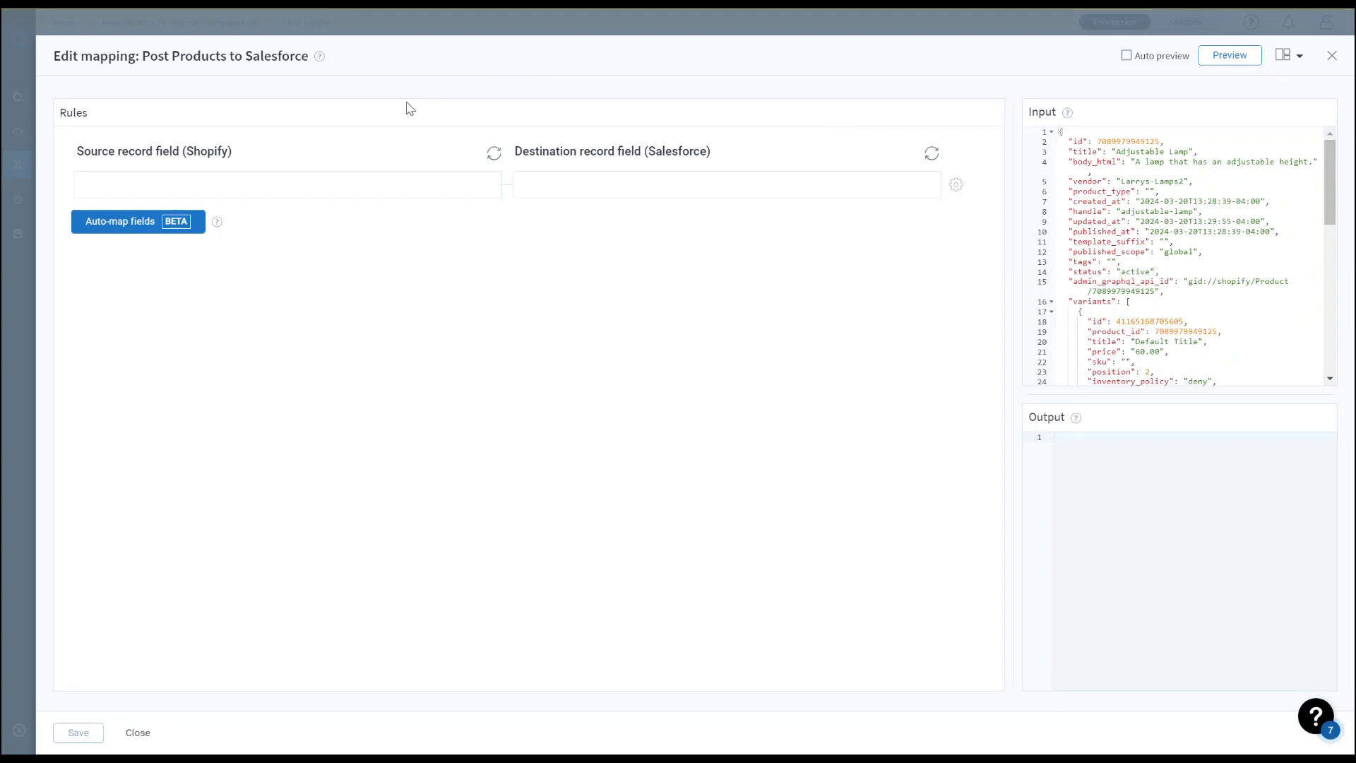
Map the Shopify source field id to the Salesforce destination field External ID.
click(329, 185)
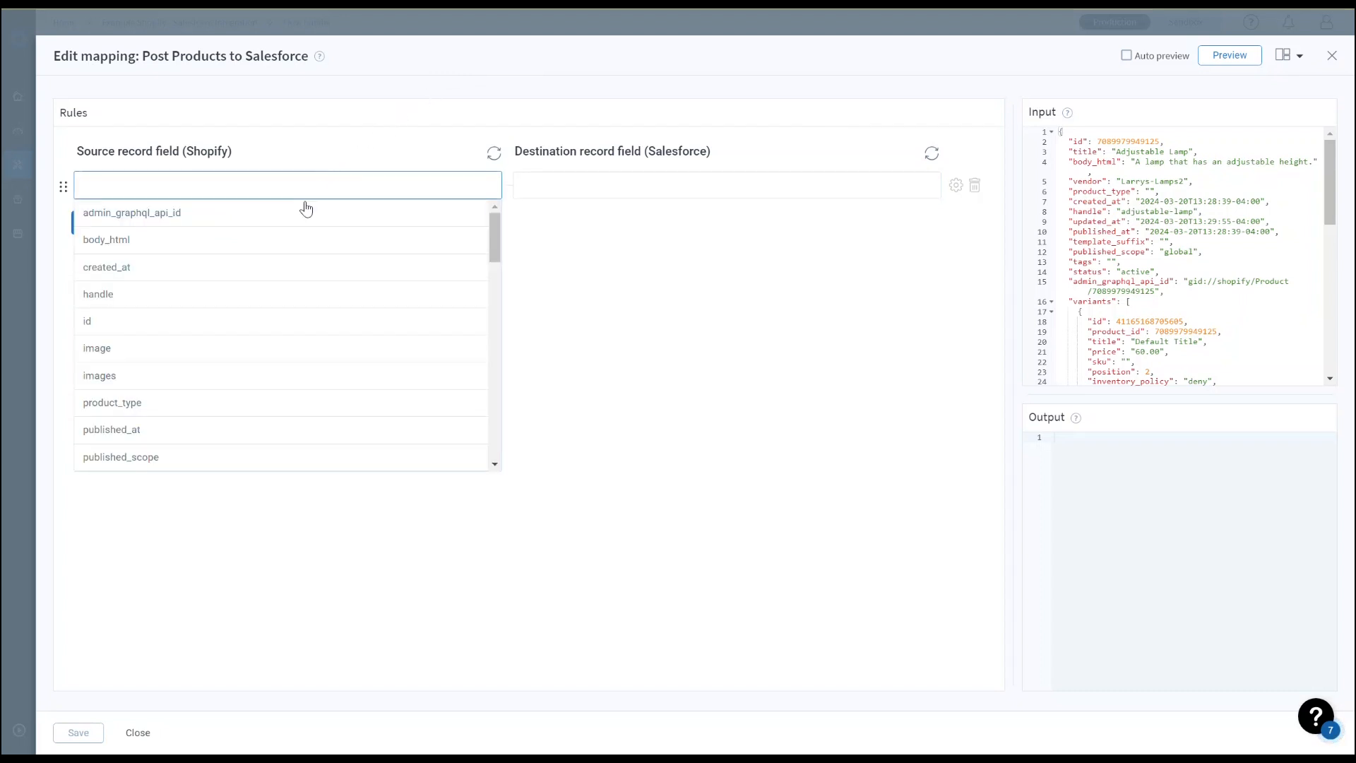
click(206, 320)
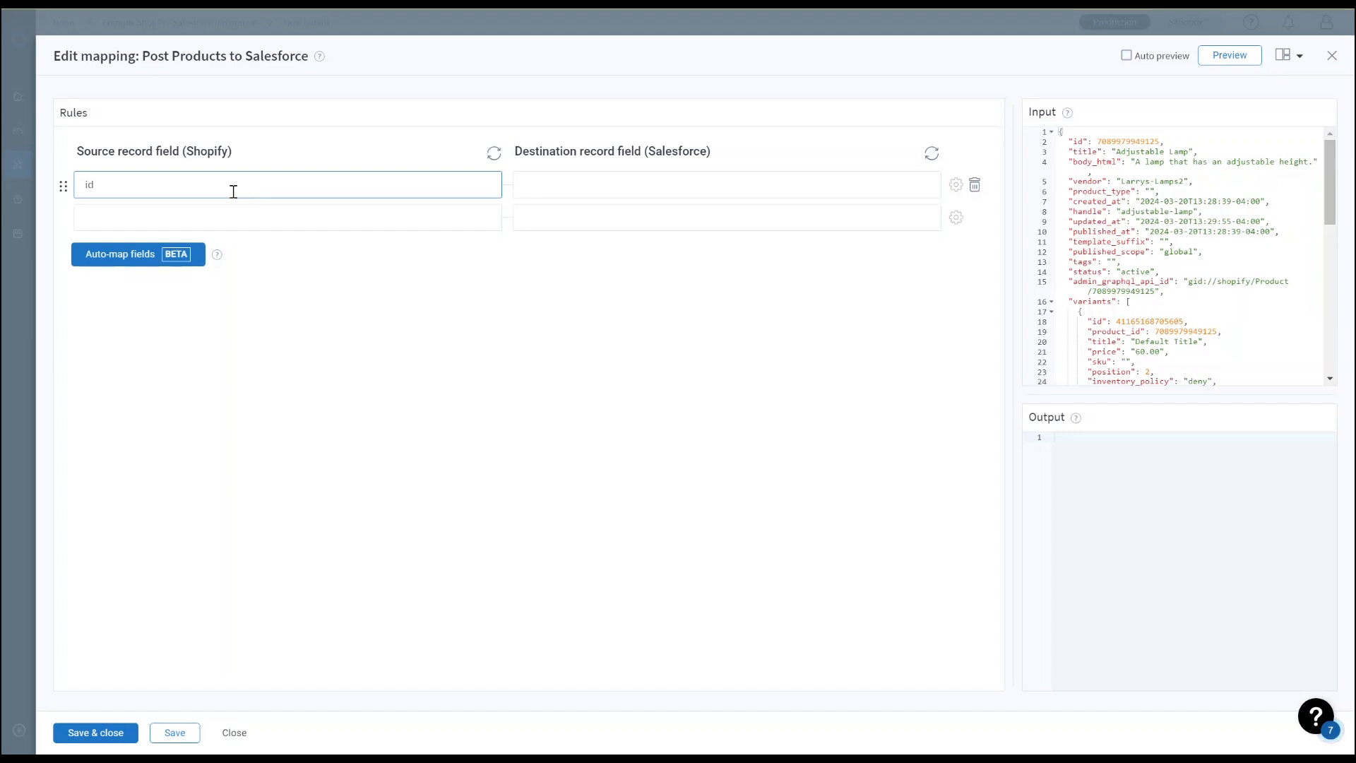
click(400, 186)
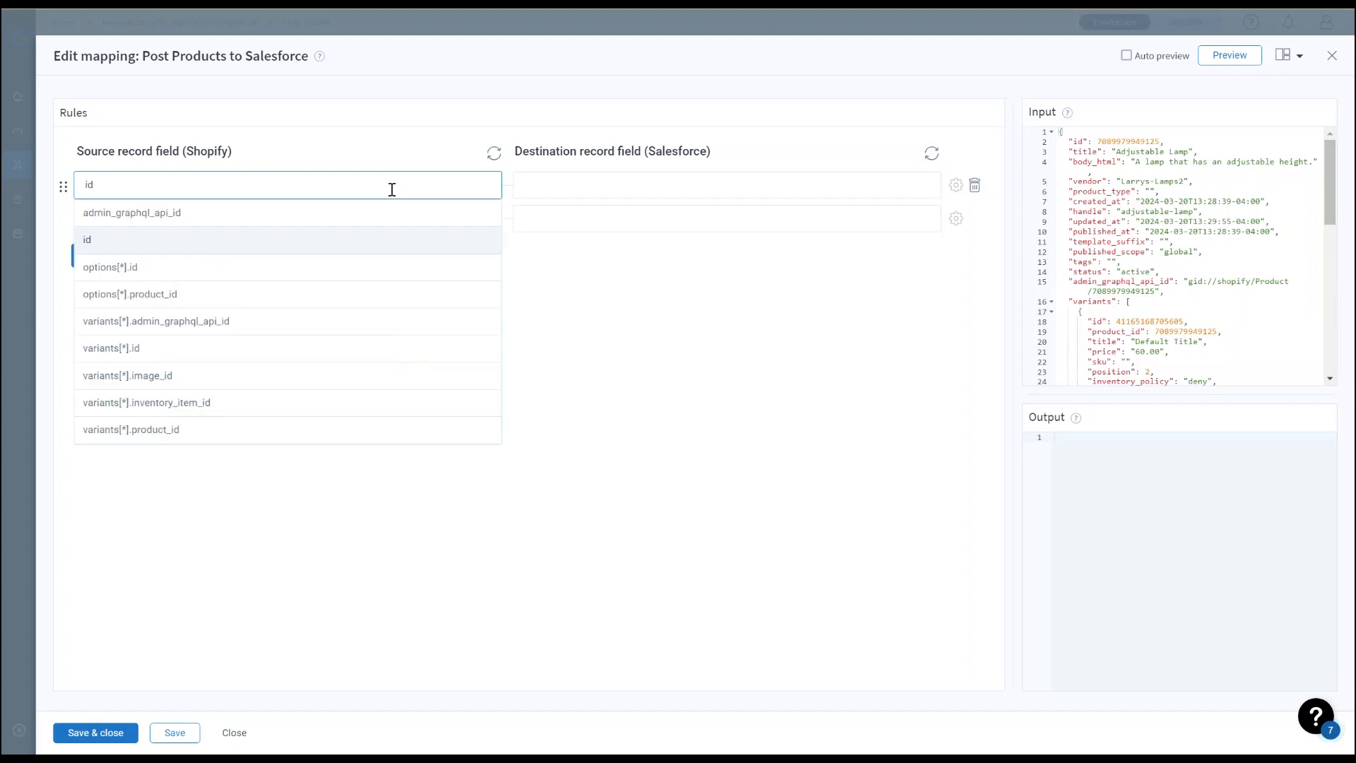
click(316, 248)
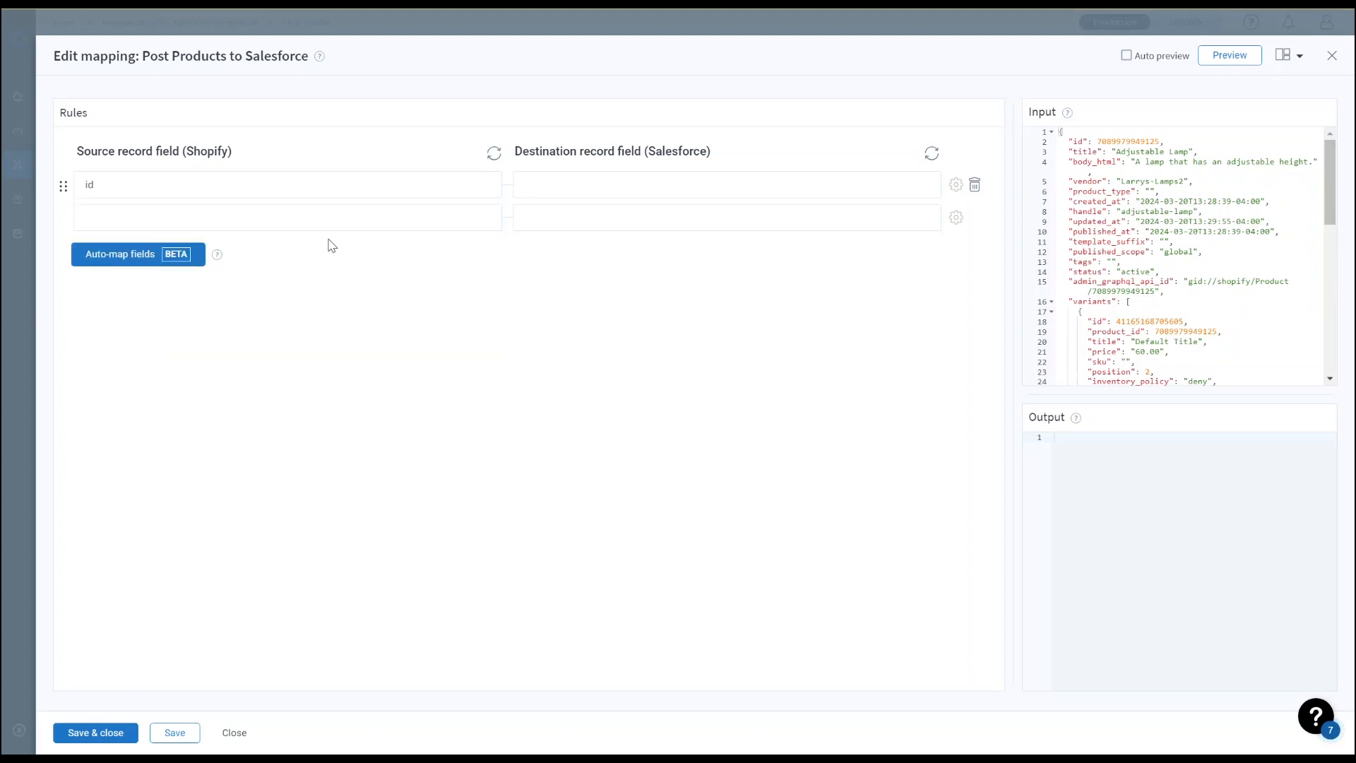
click(533, 186)
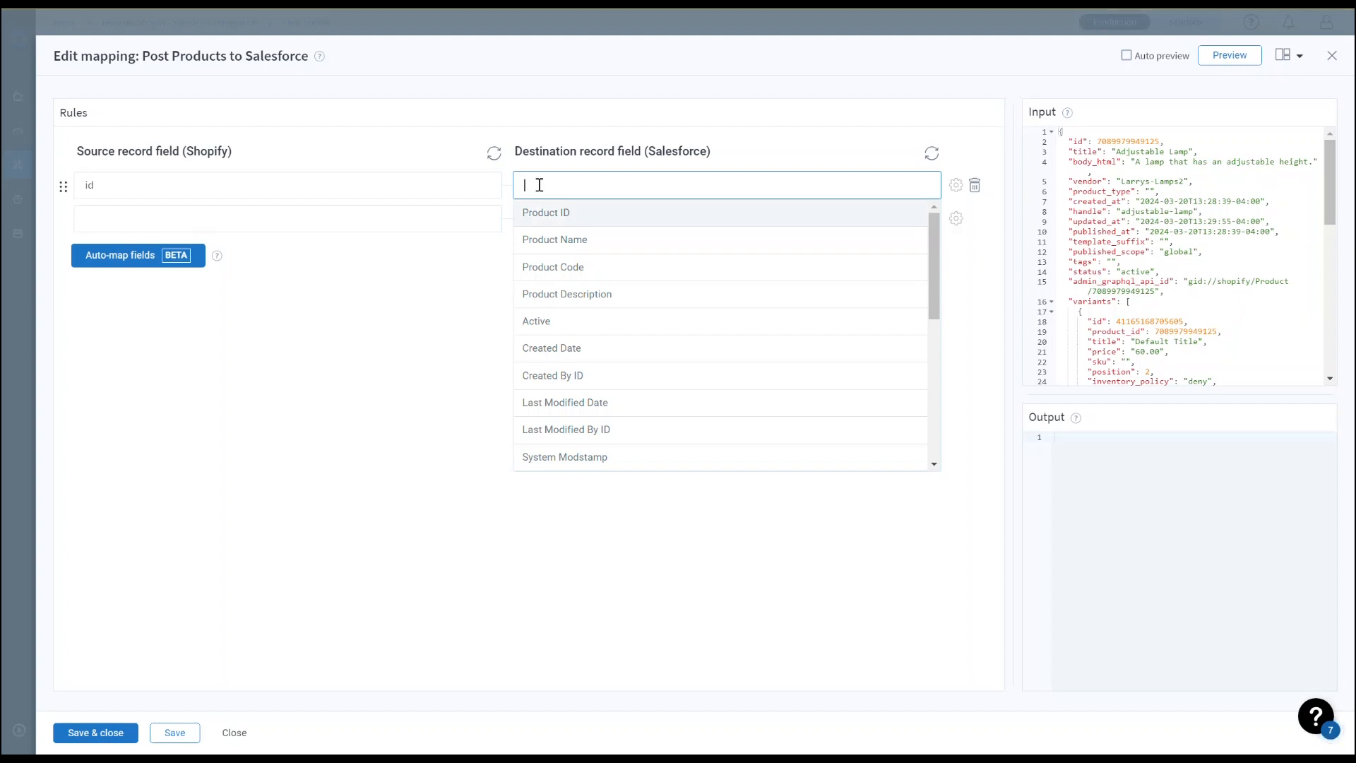
text(Exter)
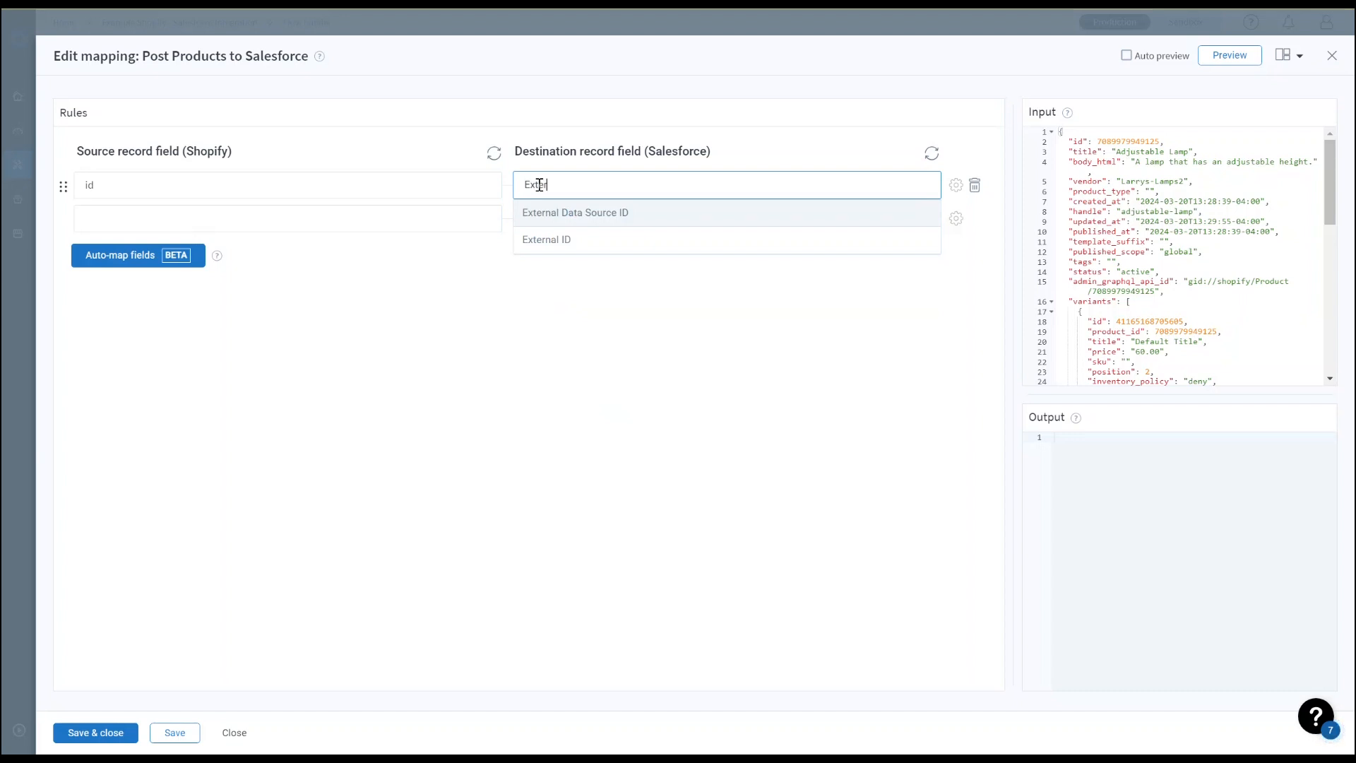
click(553, 247)
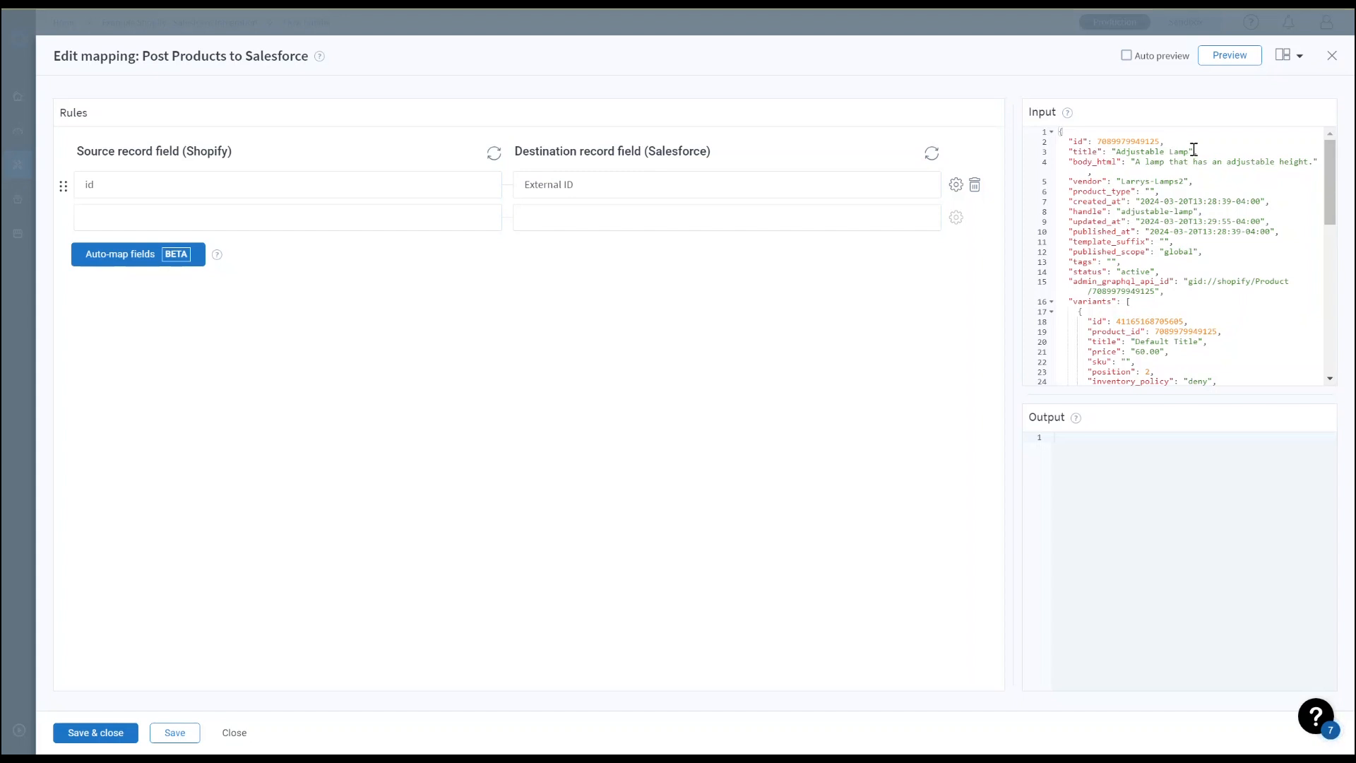
Map the Shopify source field title to the Salesforce destination field Product Name.
drag(1194, 152, 1069, 151)
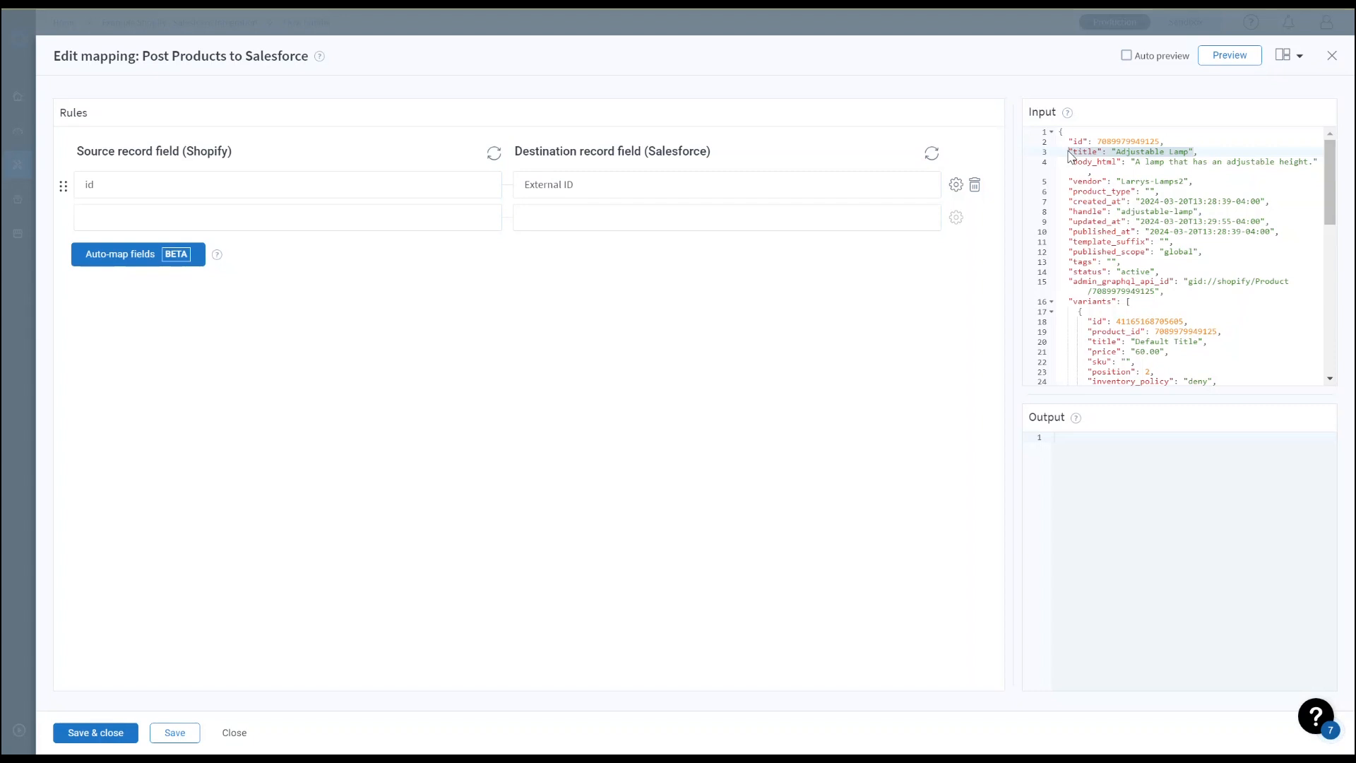
click(389, 219)
text(tit)
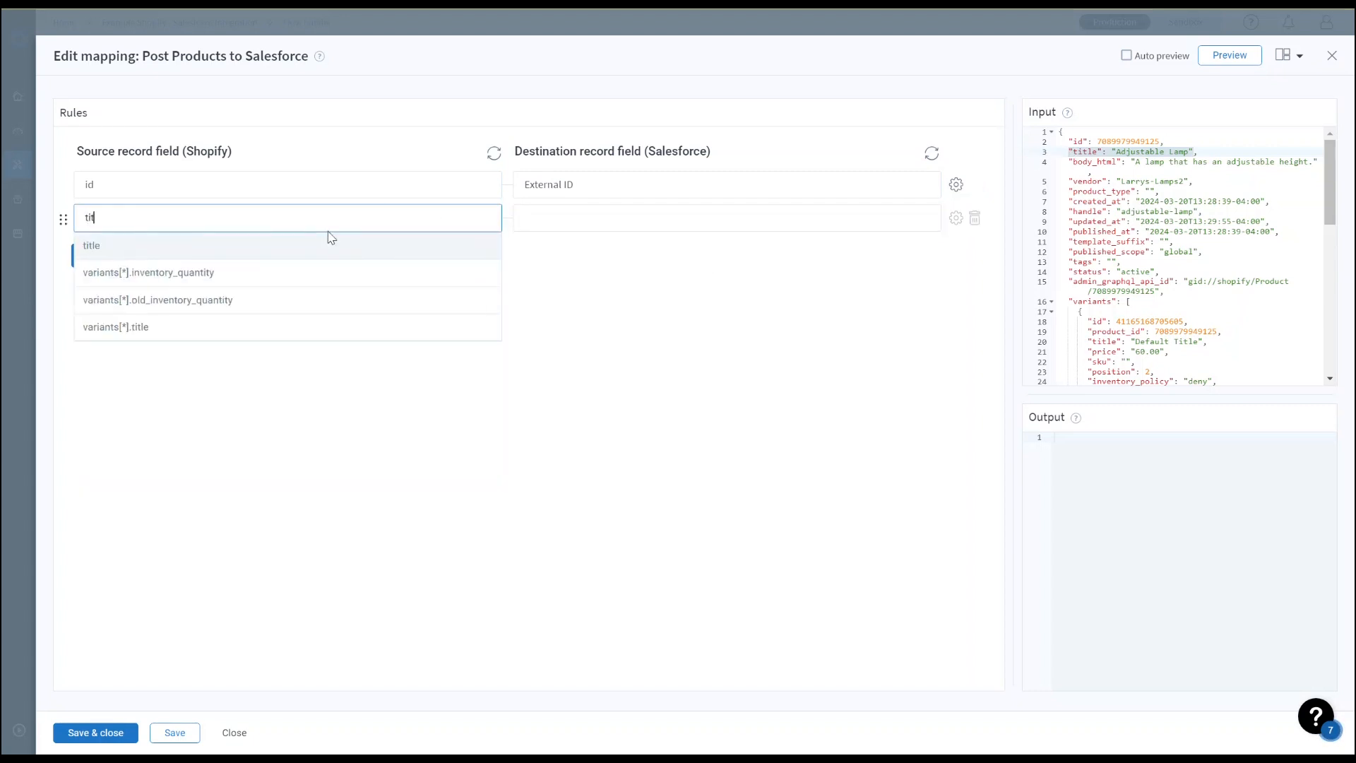
text(le)
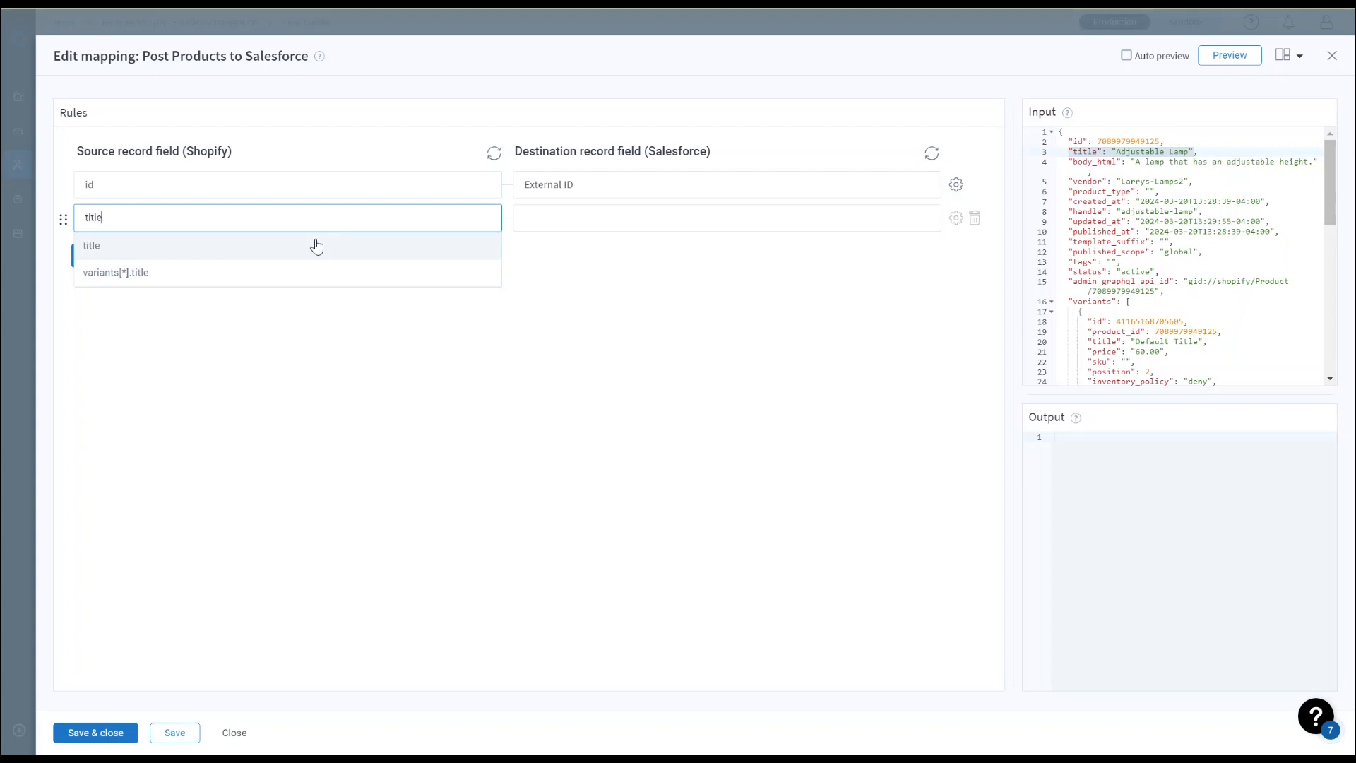
click(315, 245)
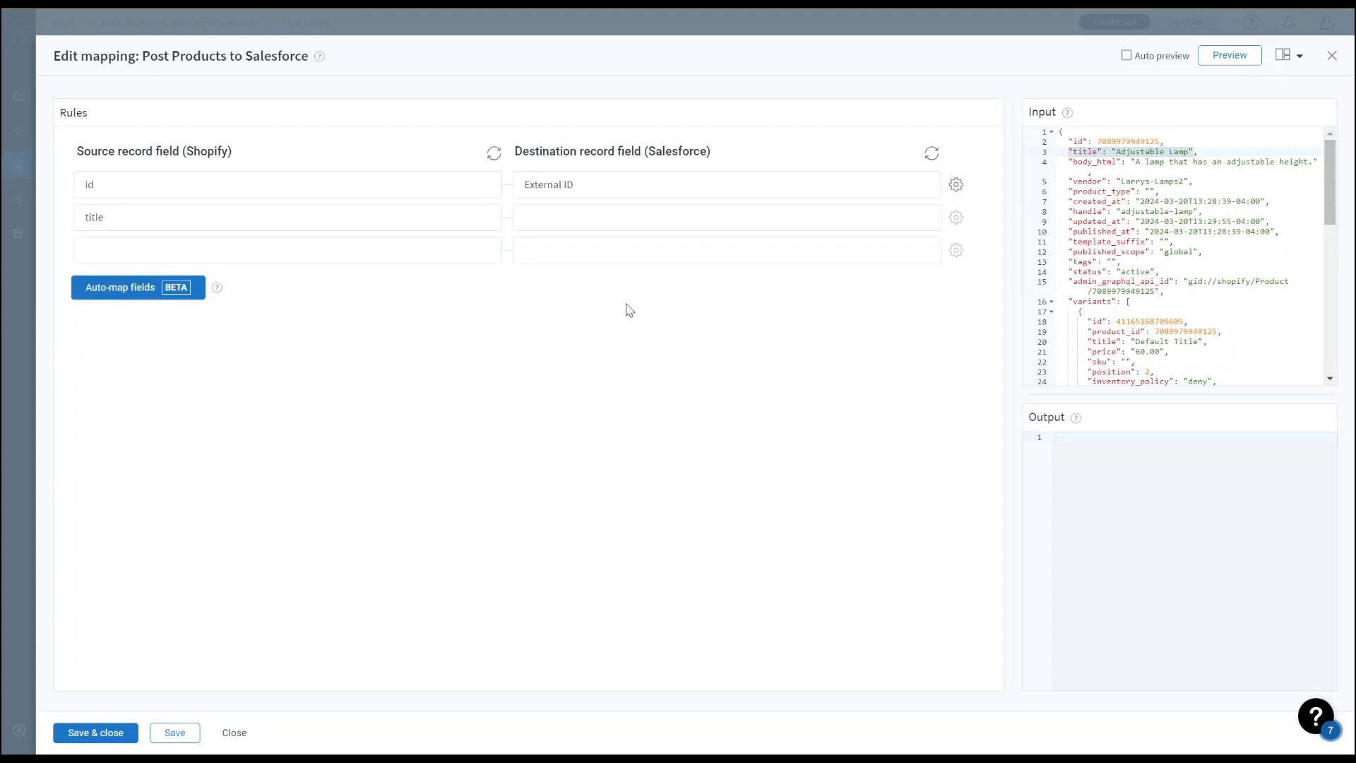
click(606, 222)
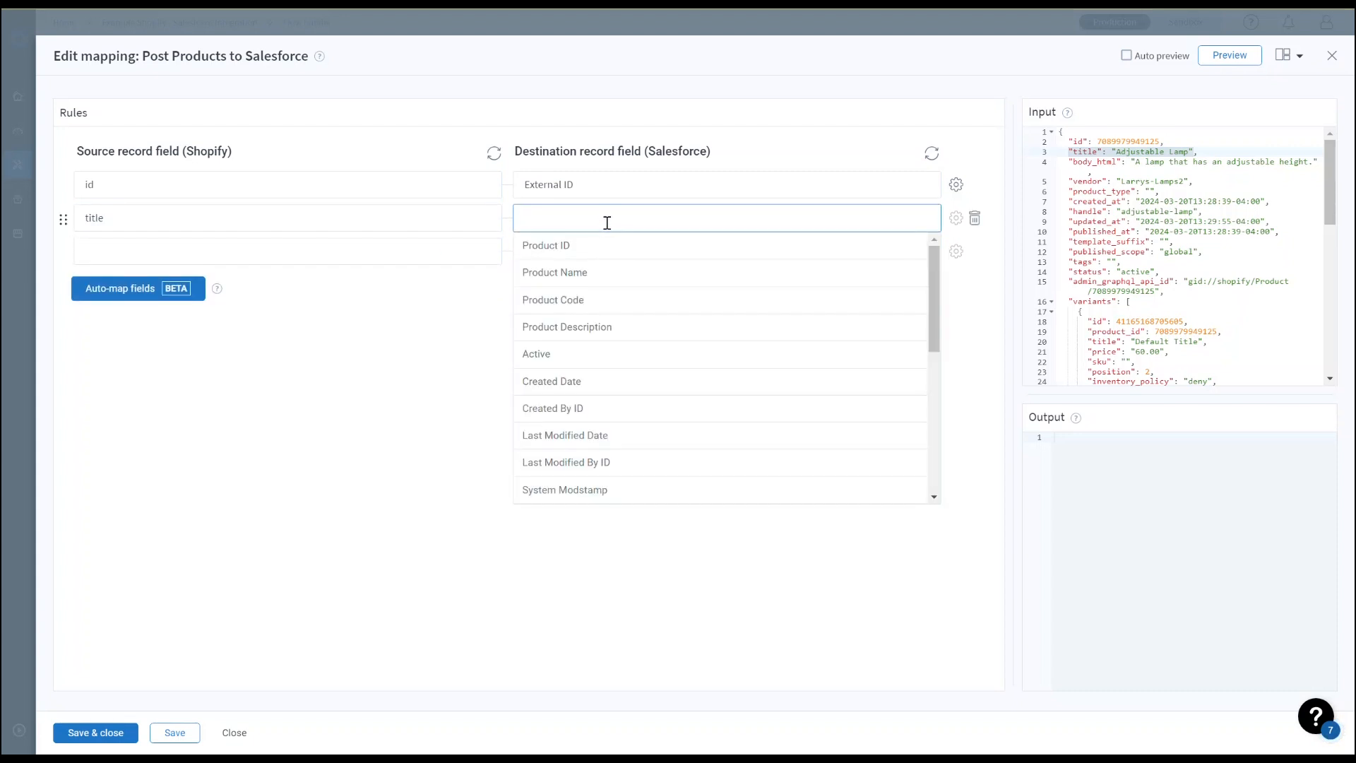
click(537, 273)
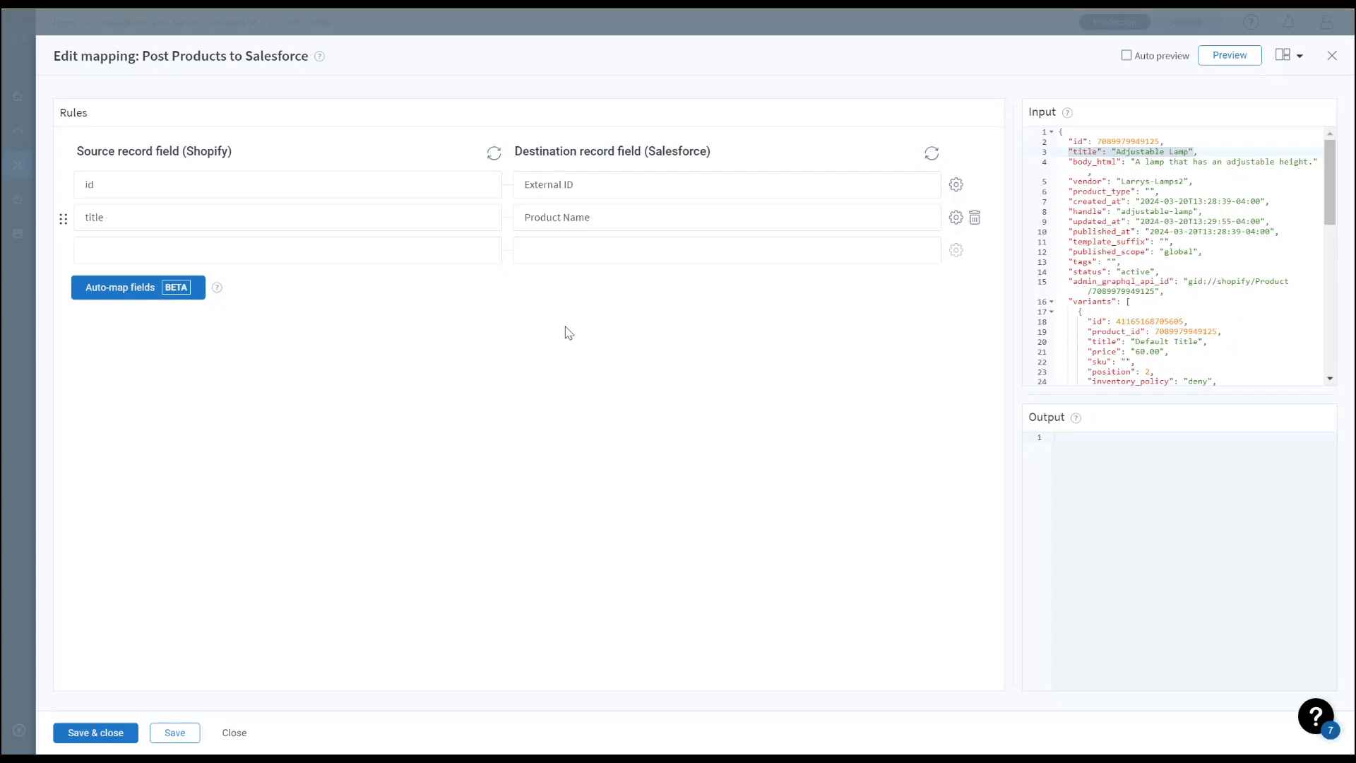
Preview the mapping output and examine the remaining fields of the Shopify input record.
click(1223, 60)
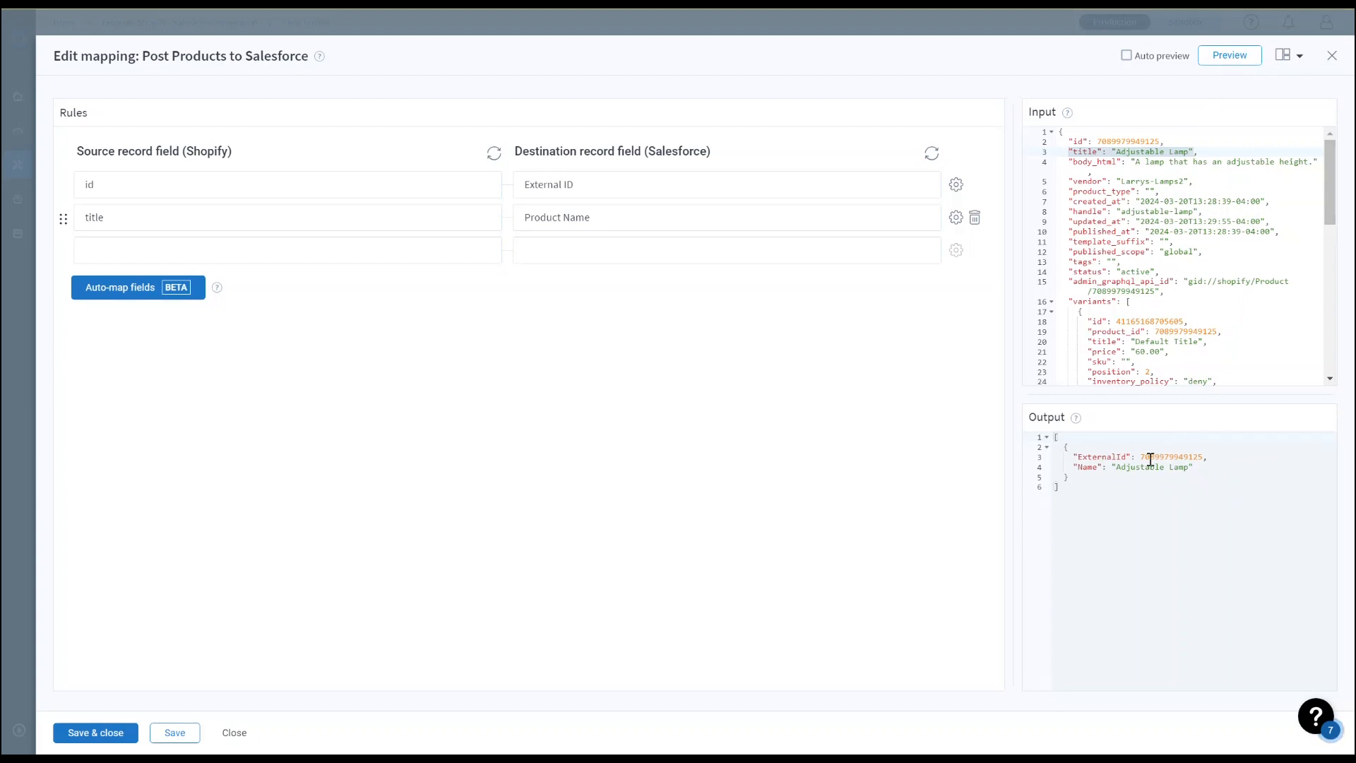
scroll(1179, 277, down, 3)
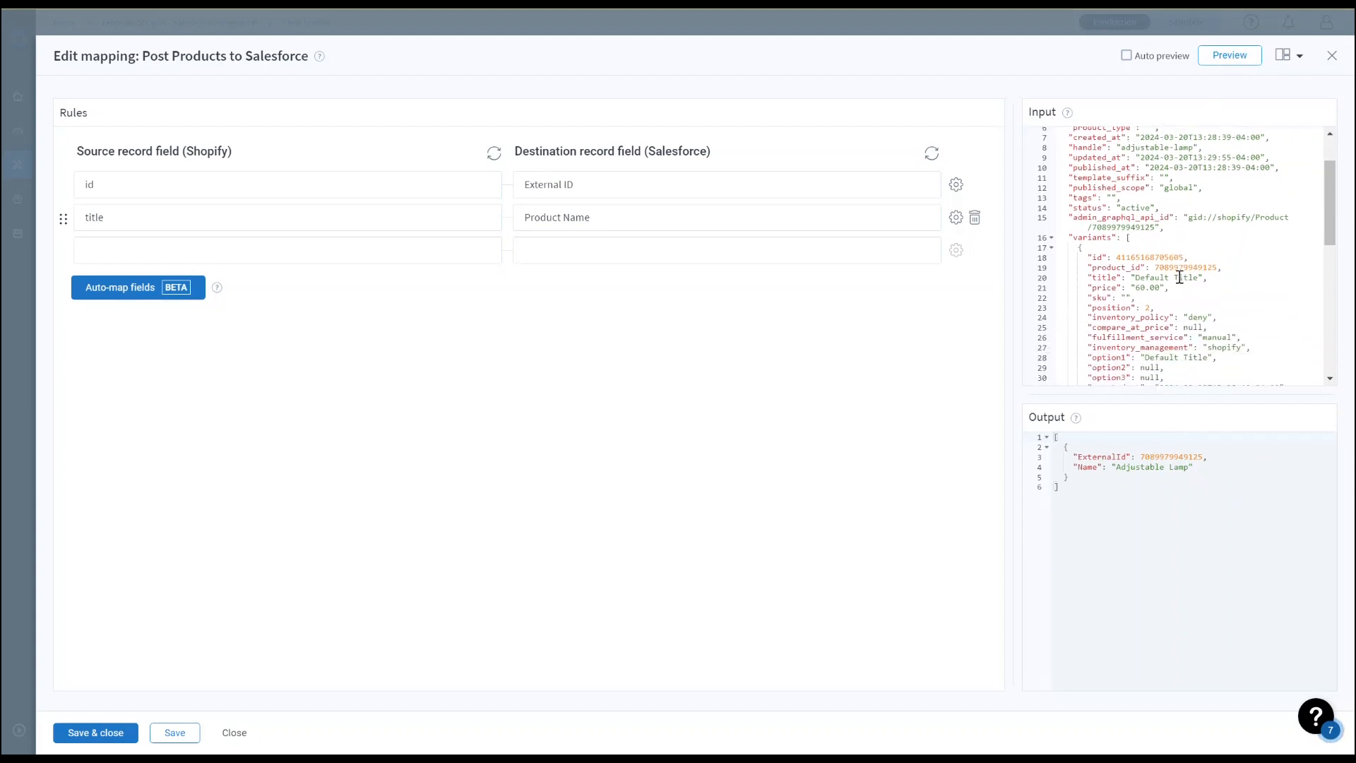
scroll(1179, 276, down, 2)
scroll(1180, 278, up, 5)
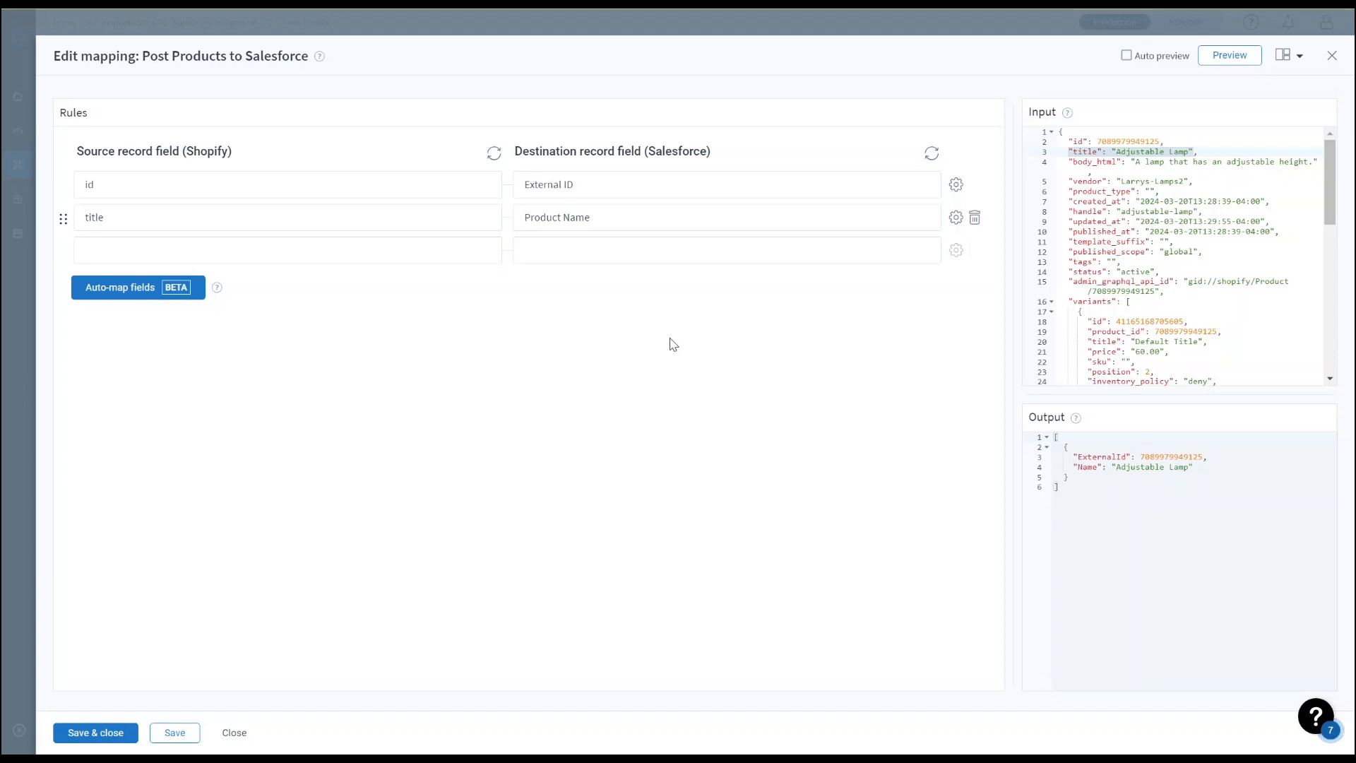
Check the status field in the input record and add a third mapping row with the Salesforce destination field Active.
drag(1161, 271, 1064, 270)
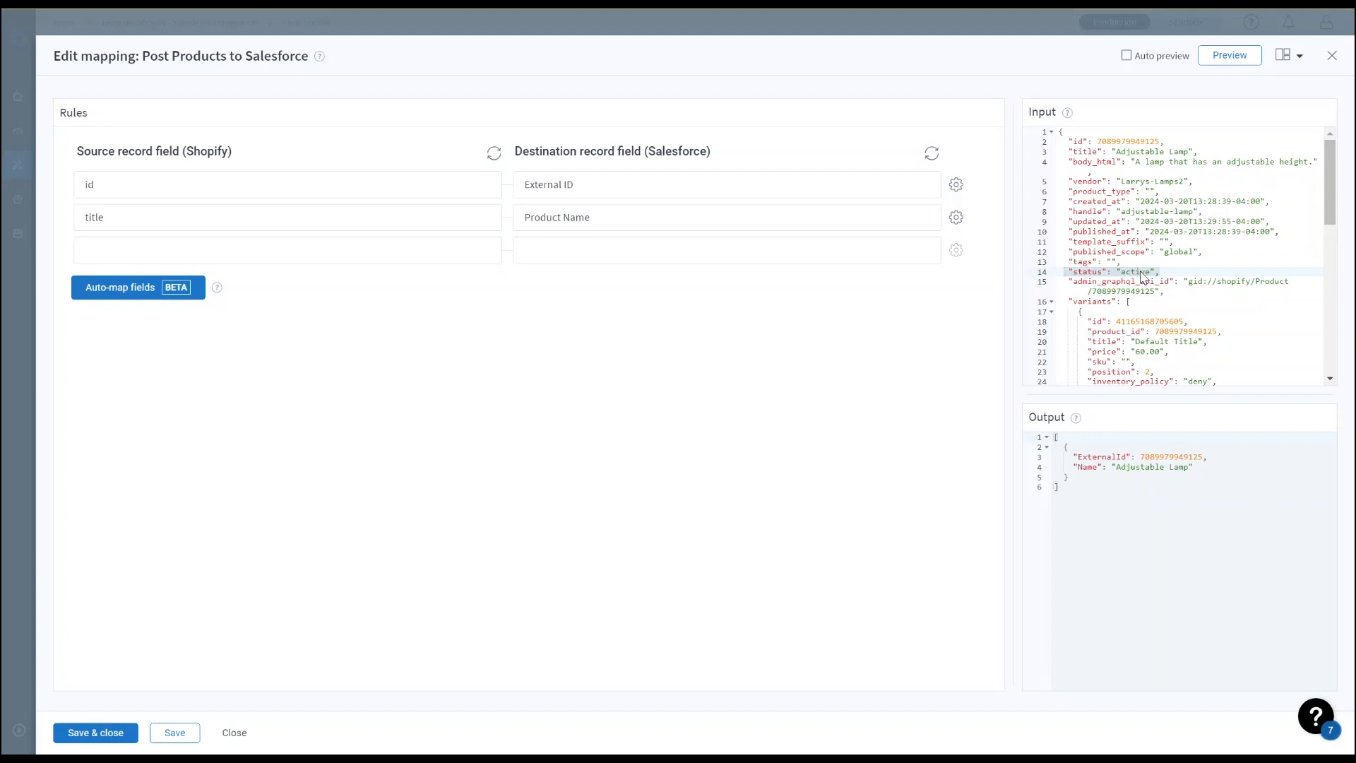
click(729, 249)
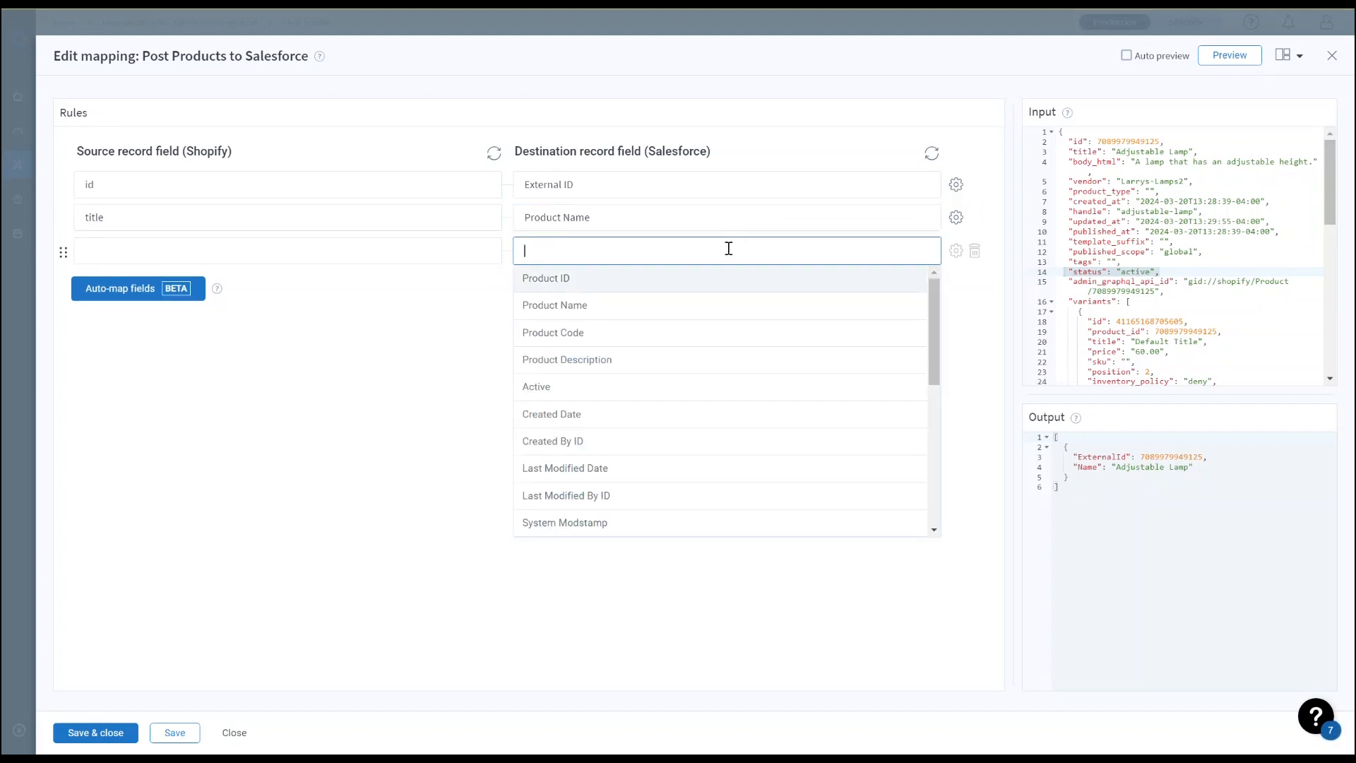
click(645, 390)
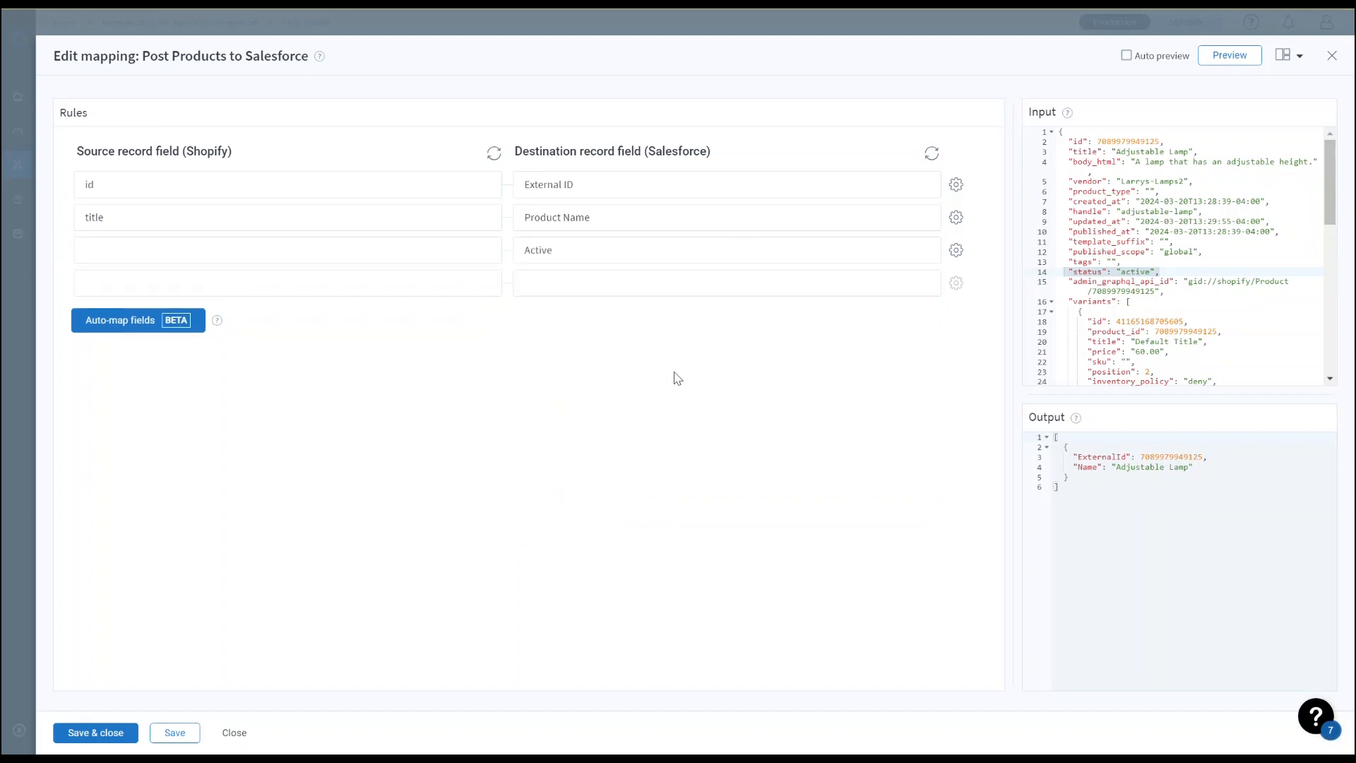
Set the Active field's mapping type to Lookup with the "Static: Value to value" option.
click(955, 252)
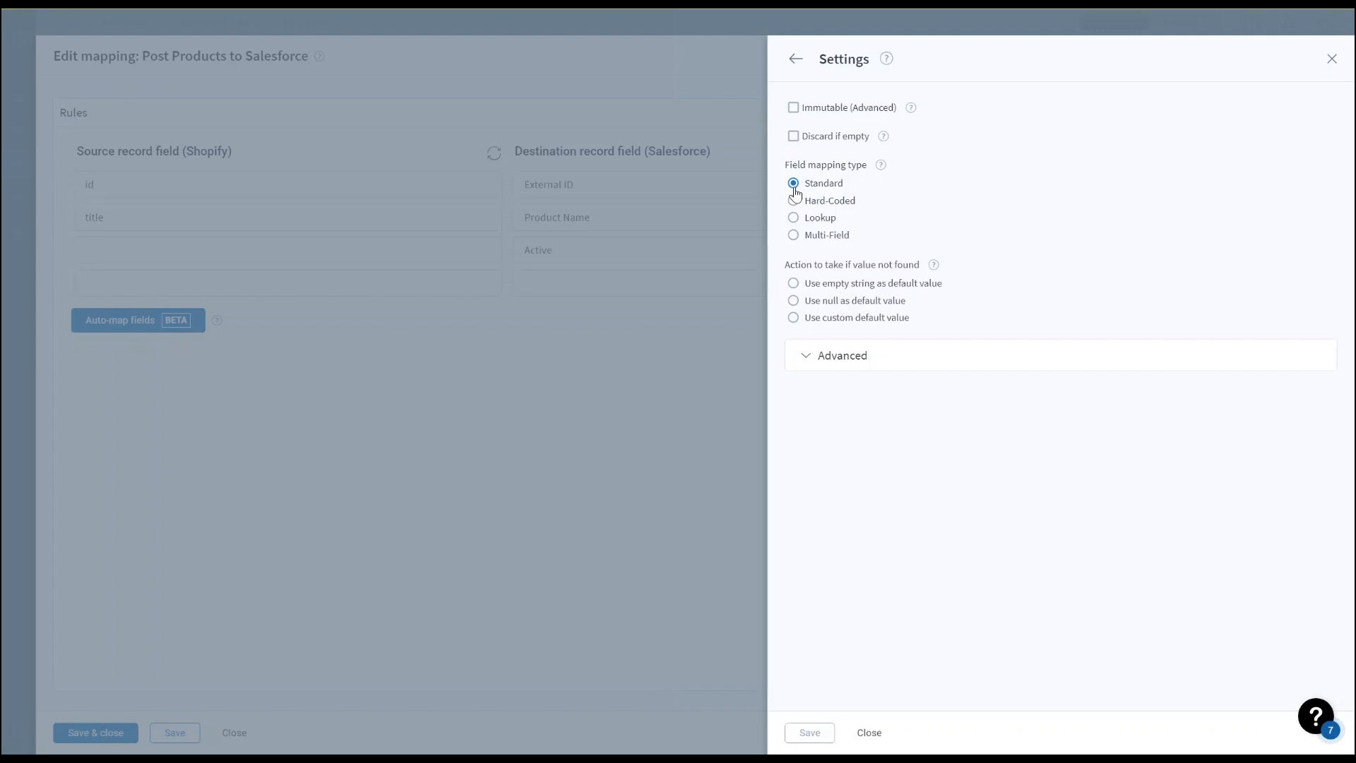
click(793, 218)
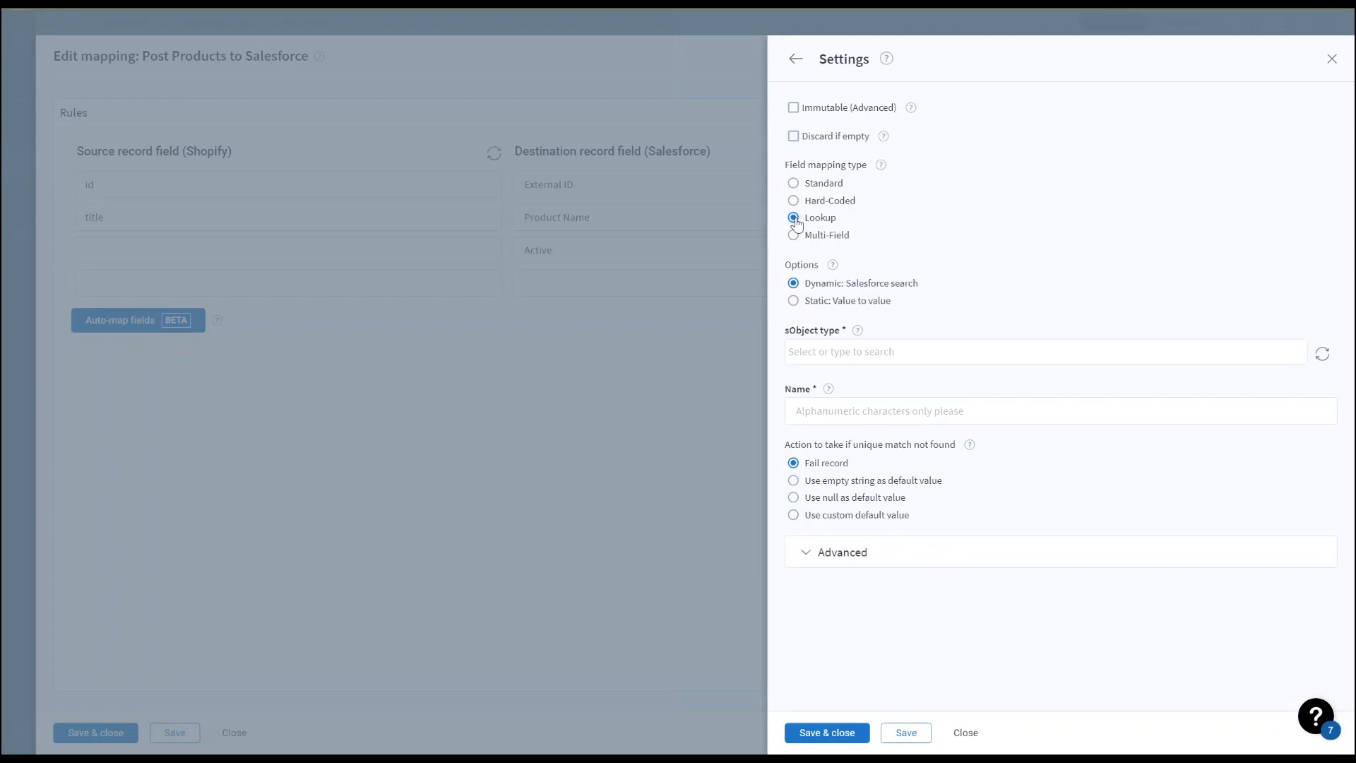
click(793, 301)
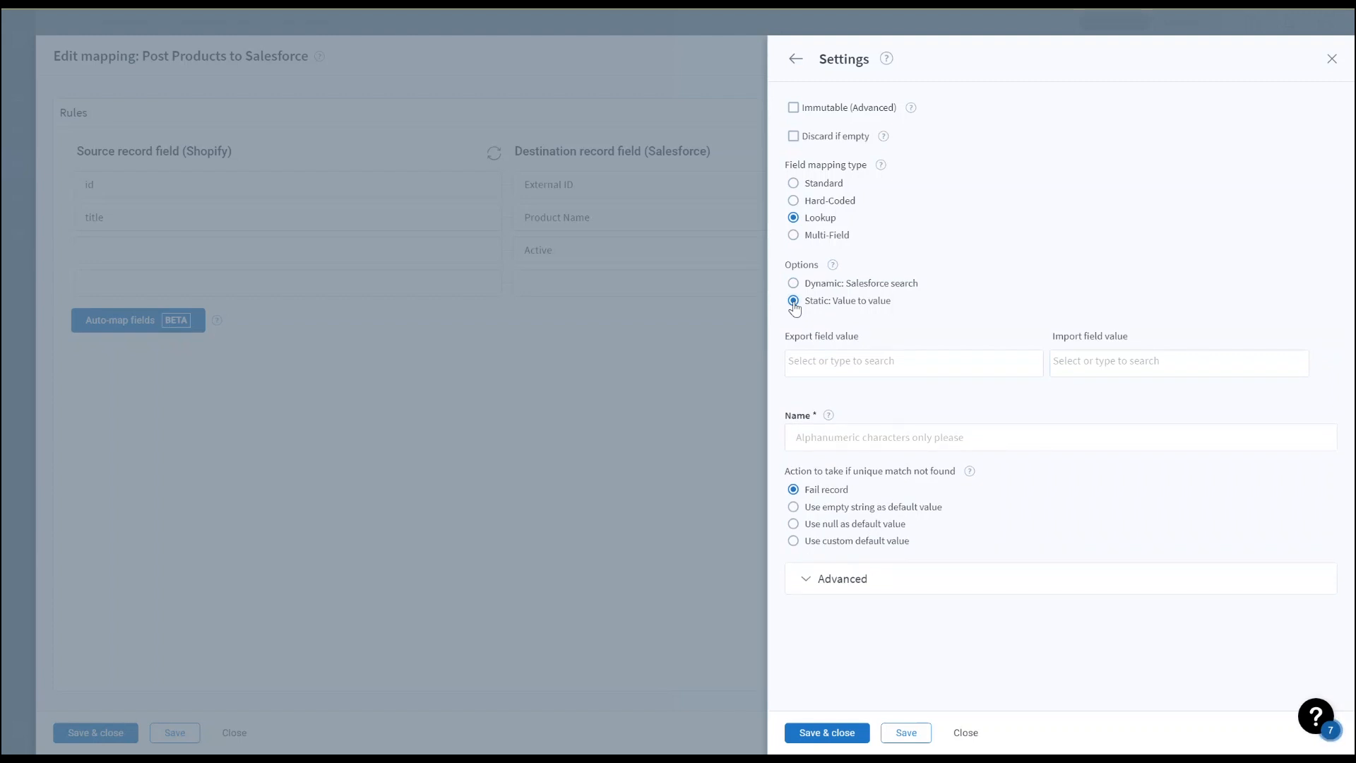
Enter a static lookup pair from export value SHPProduct1 to import value Product1 and remove it again.
click(826, 366)
text(SHPPr)
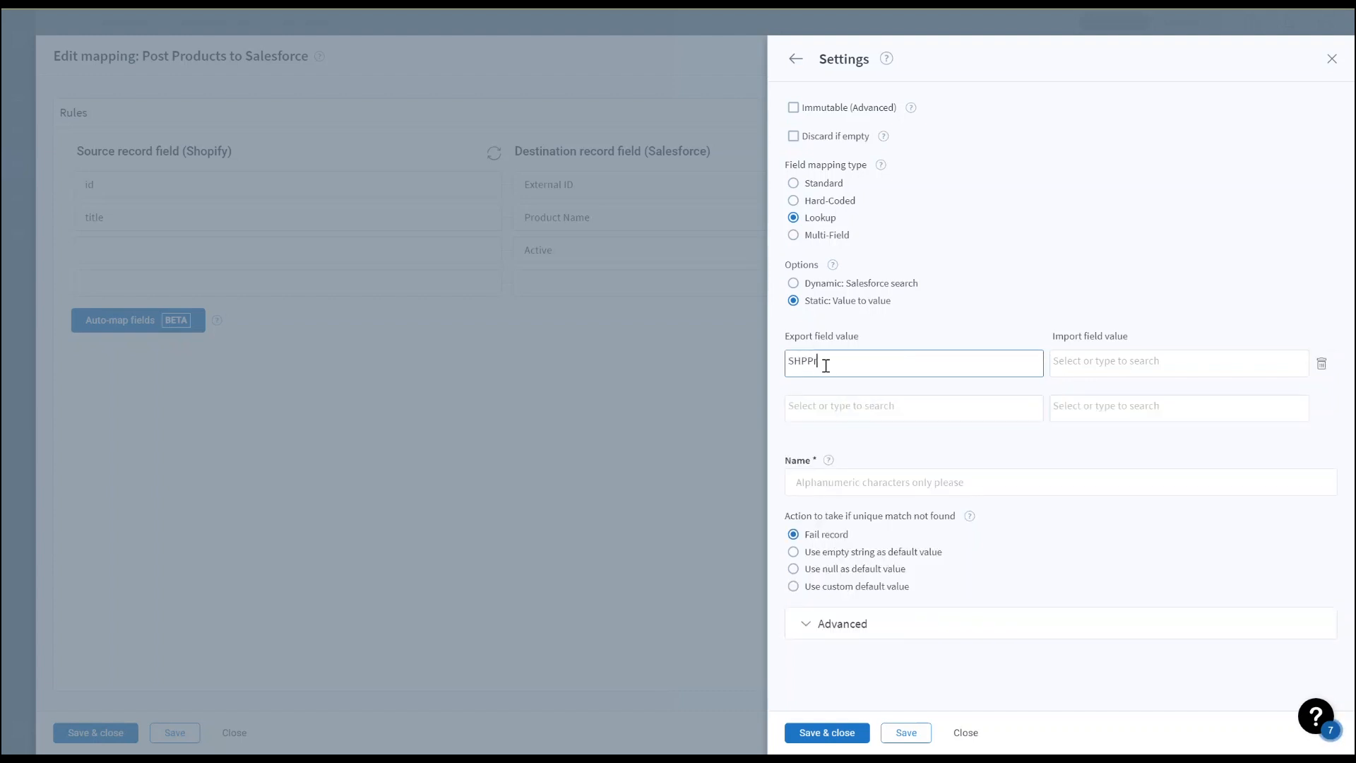
text(oduct1)
key(Tab)
text(Pro)
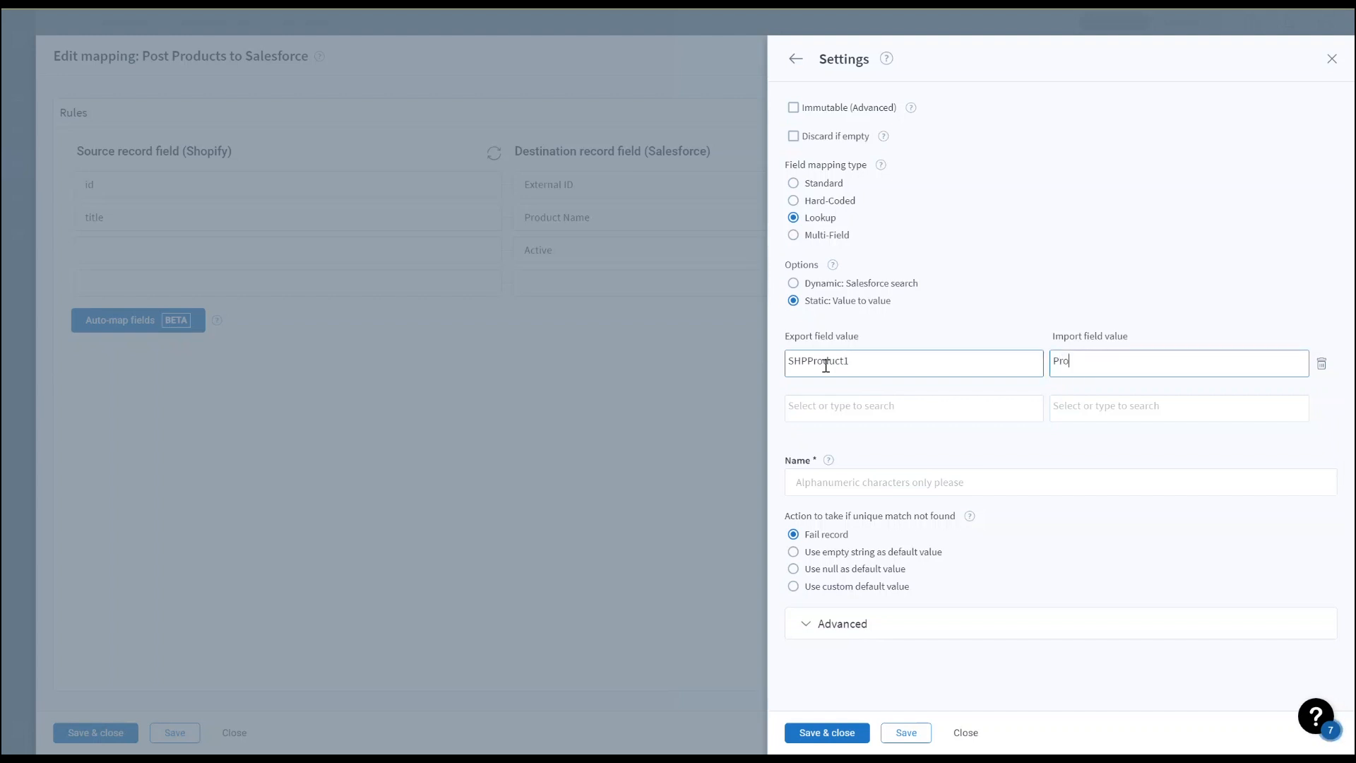
text(duct1)
click(1321, 363)
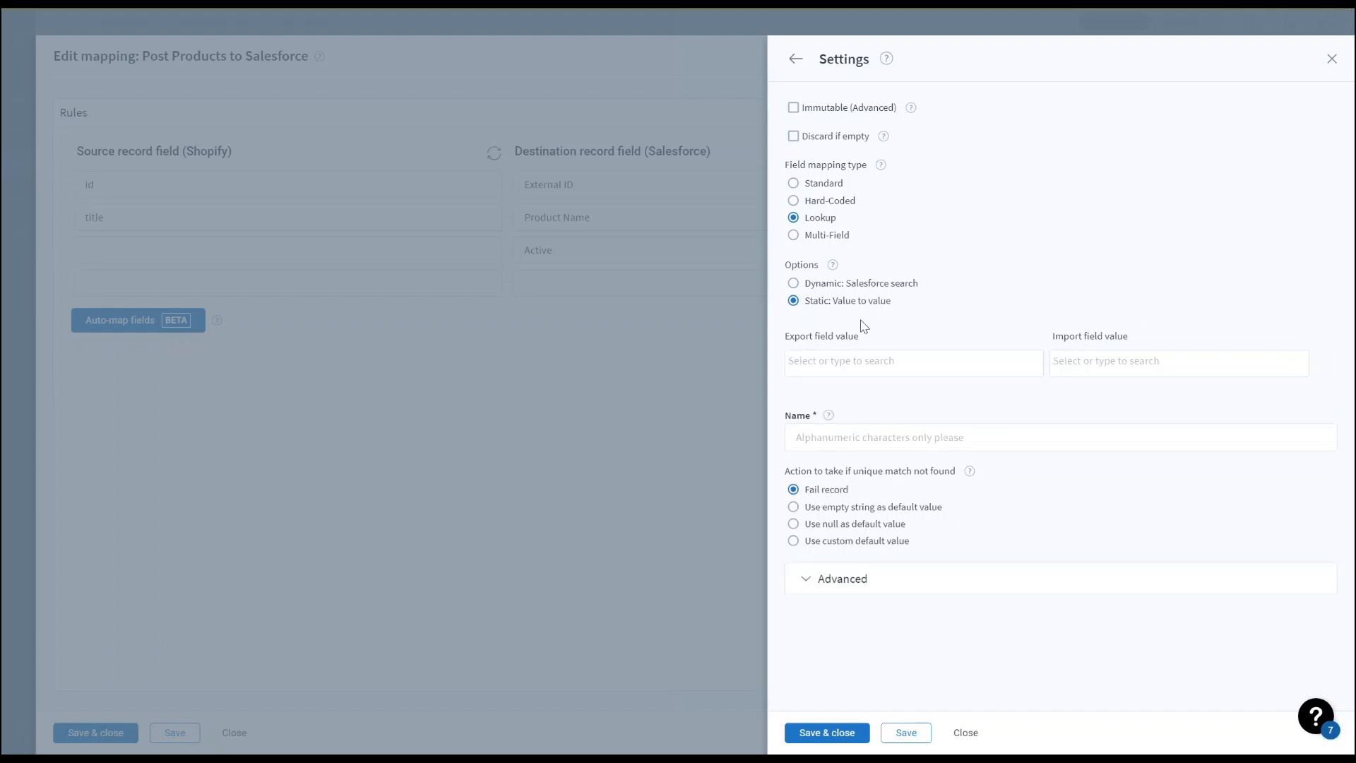
Set the Active field's mapping type to Multi-Field and build the expression {{id}}{{status}} from the source fields.
click(794, 236)
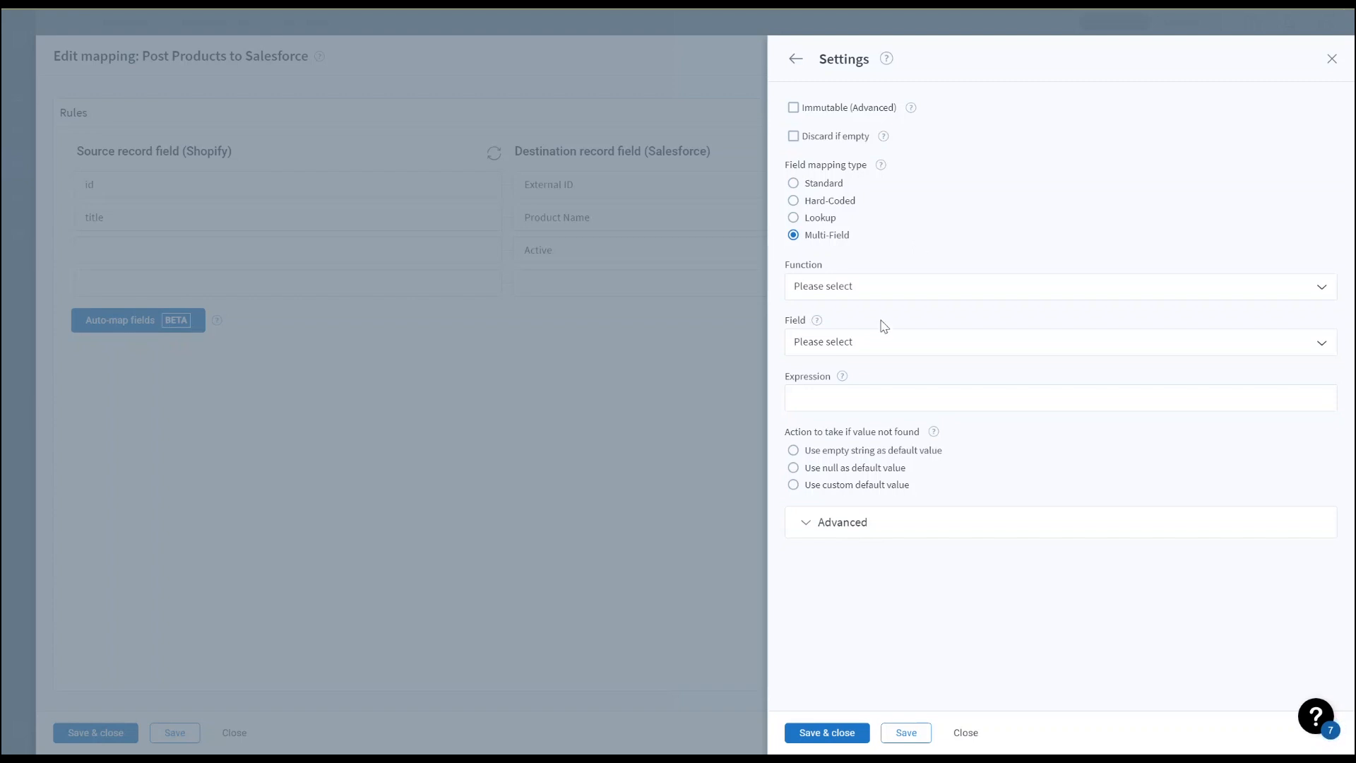
click(873, 346)
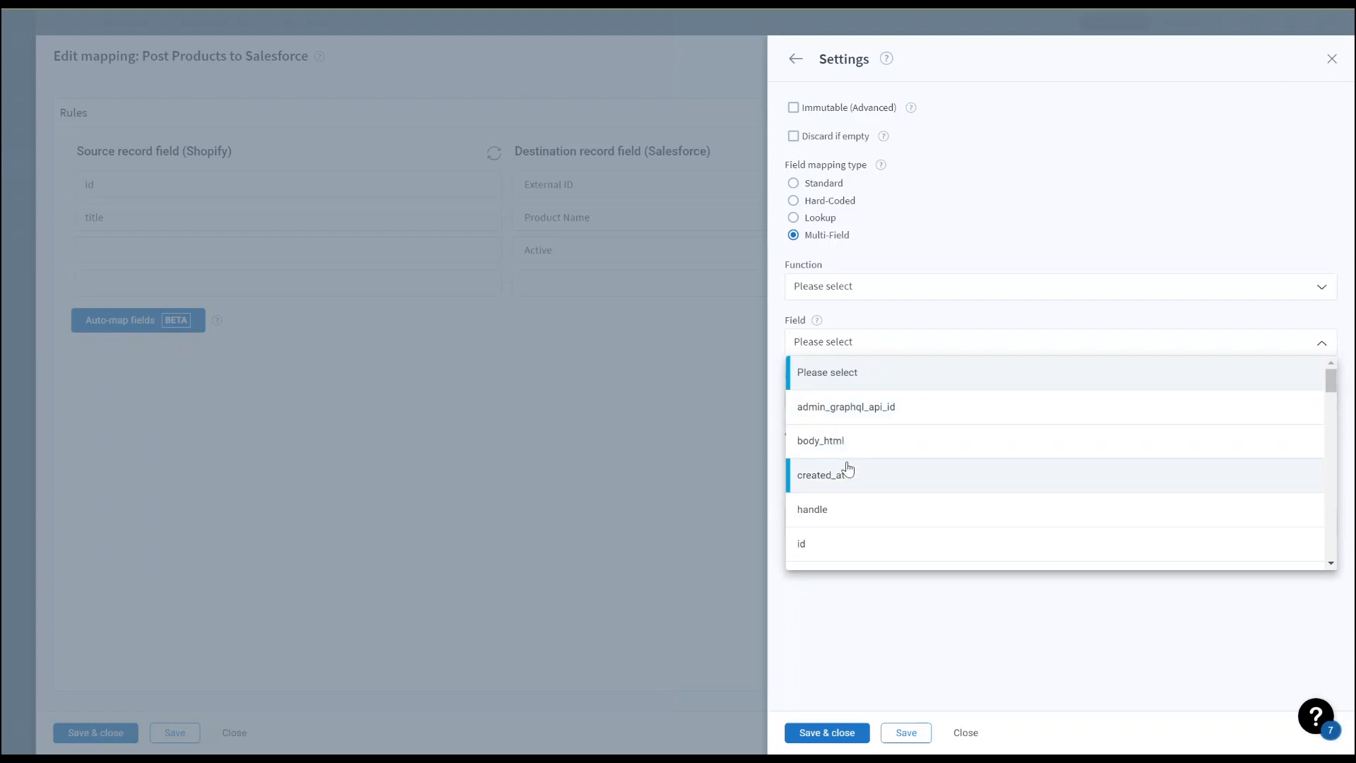
click(823, 543)
click(857, 349)
scroll(856, 473, down, 7)
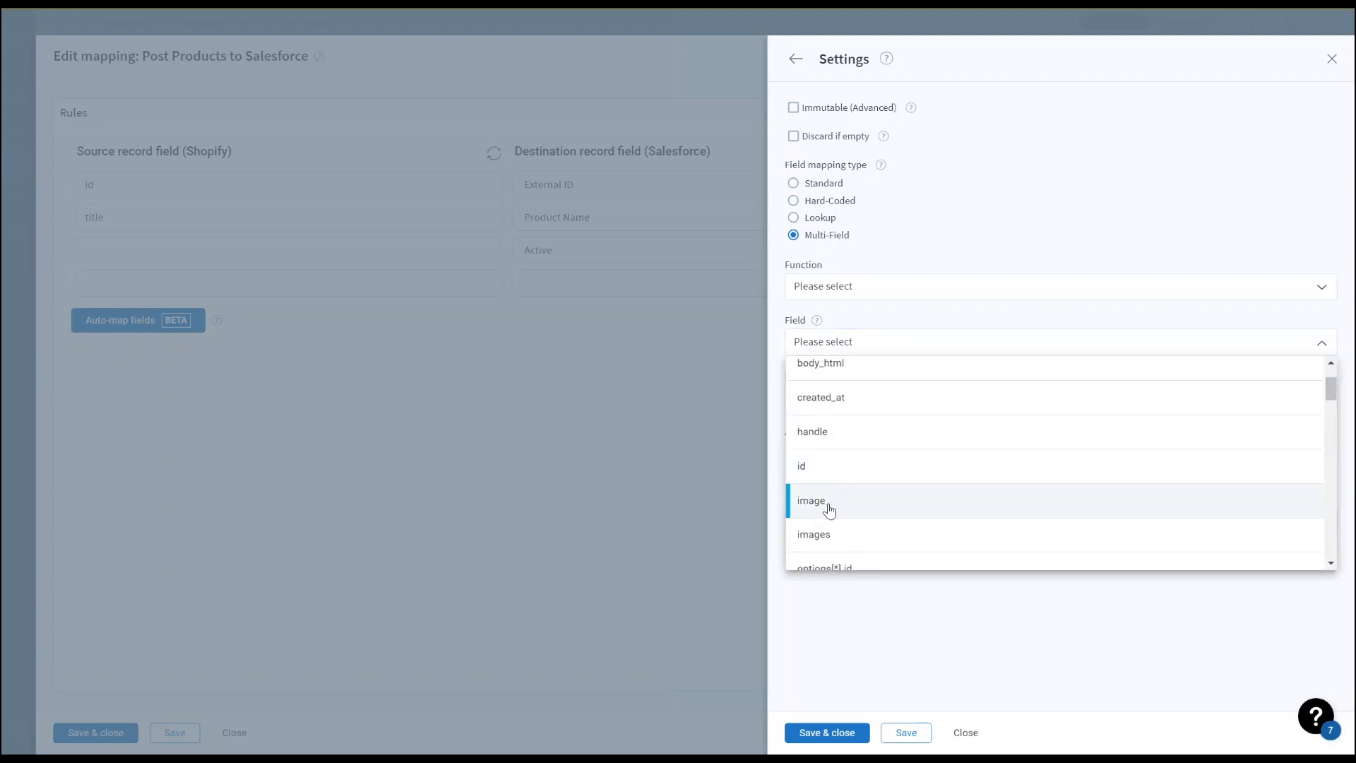
click(831, 458)
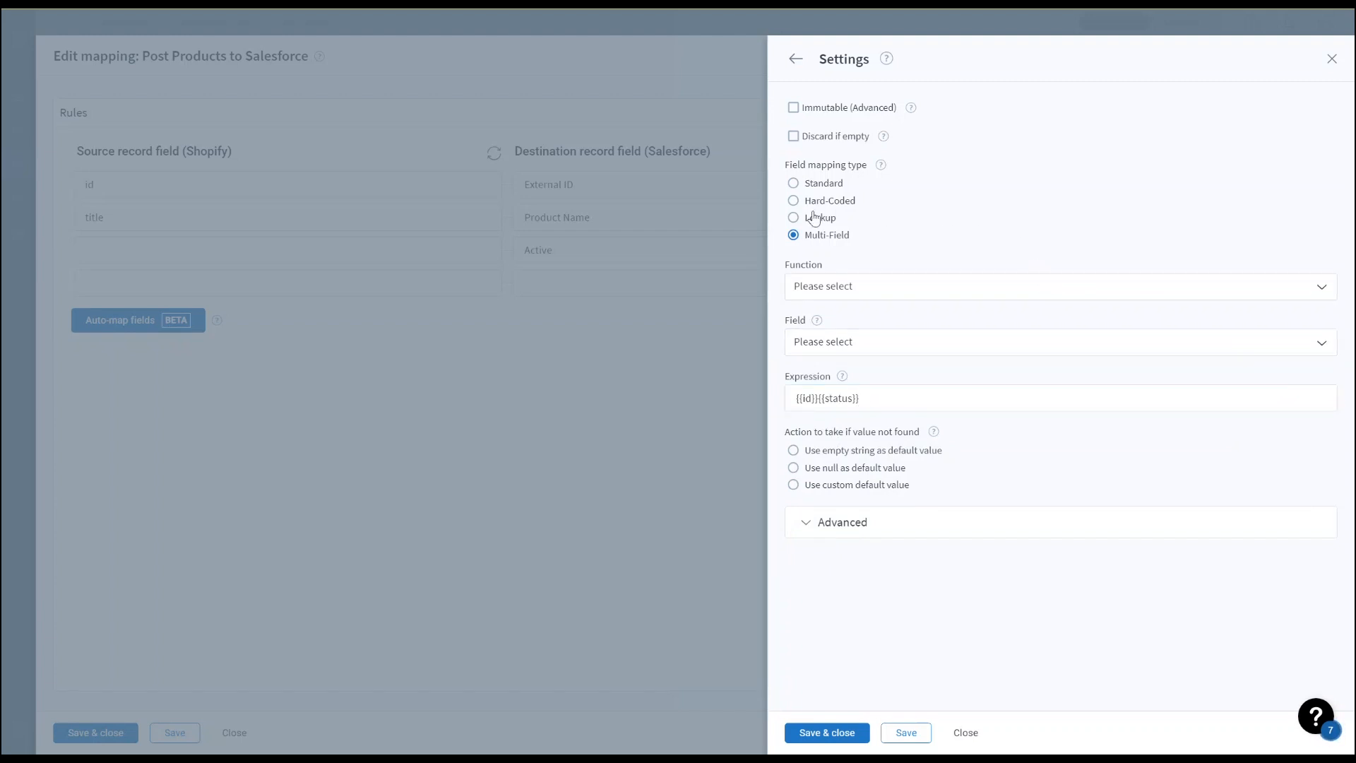
Hard-code the Active field to the custom value True and save the mapping after previewing its output.
click(793, 201)
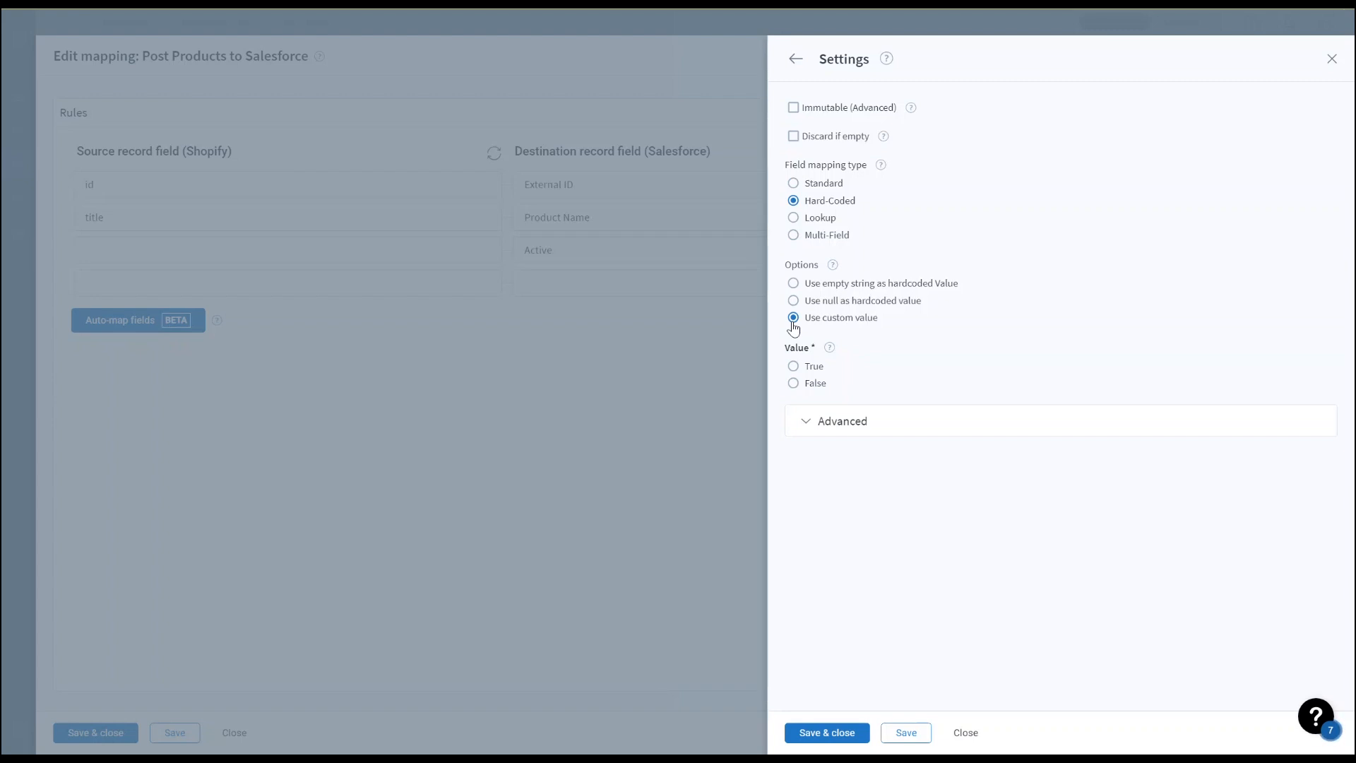
click(794, 368)
click(824, 731)
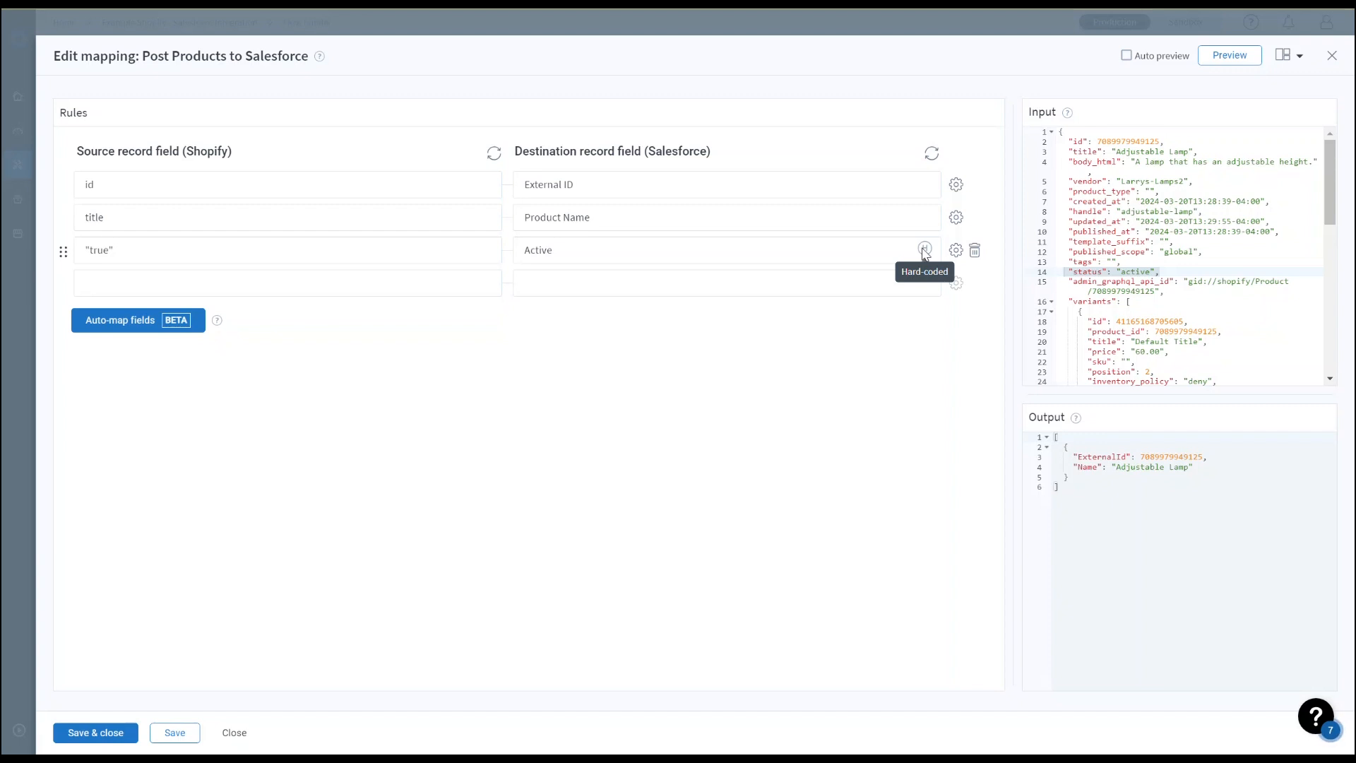
click(1216, 58)
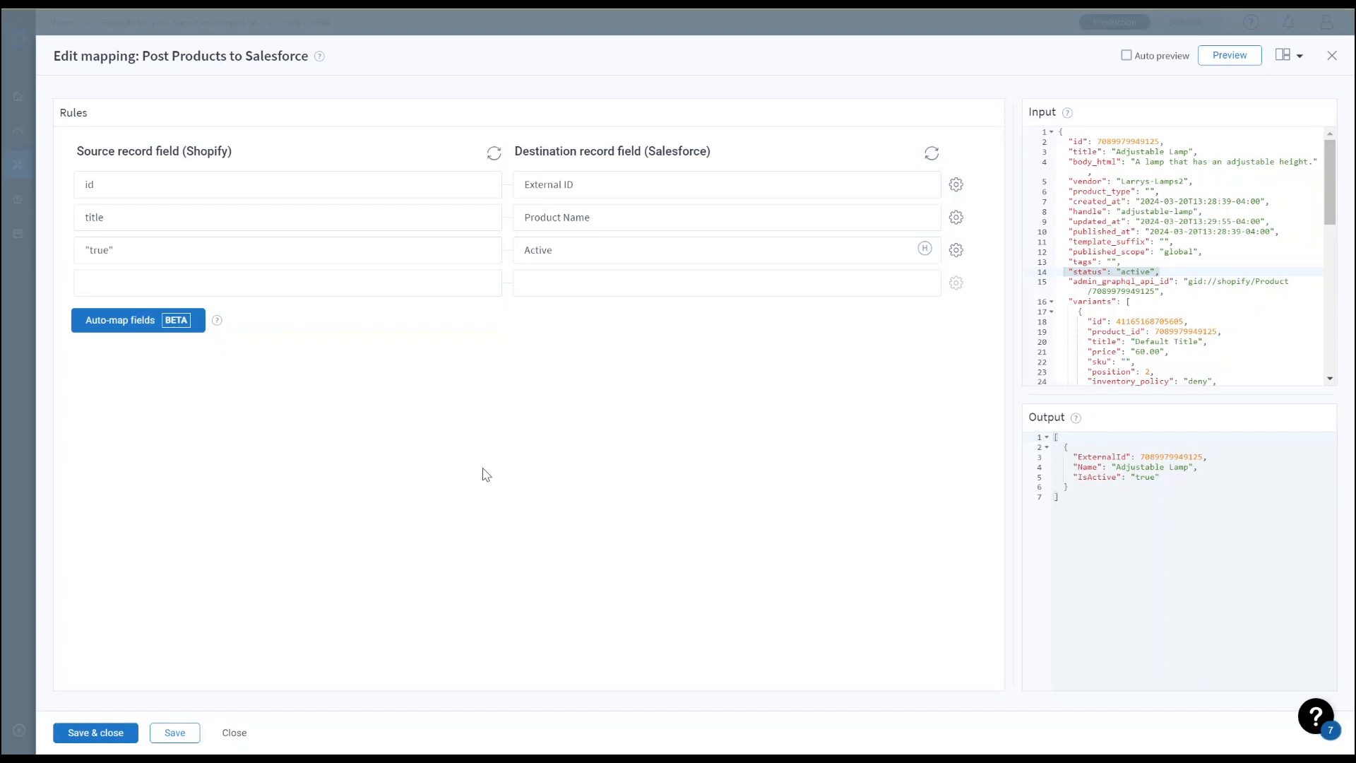
click(129, 736)
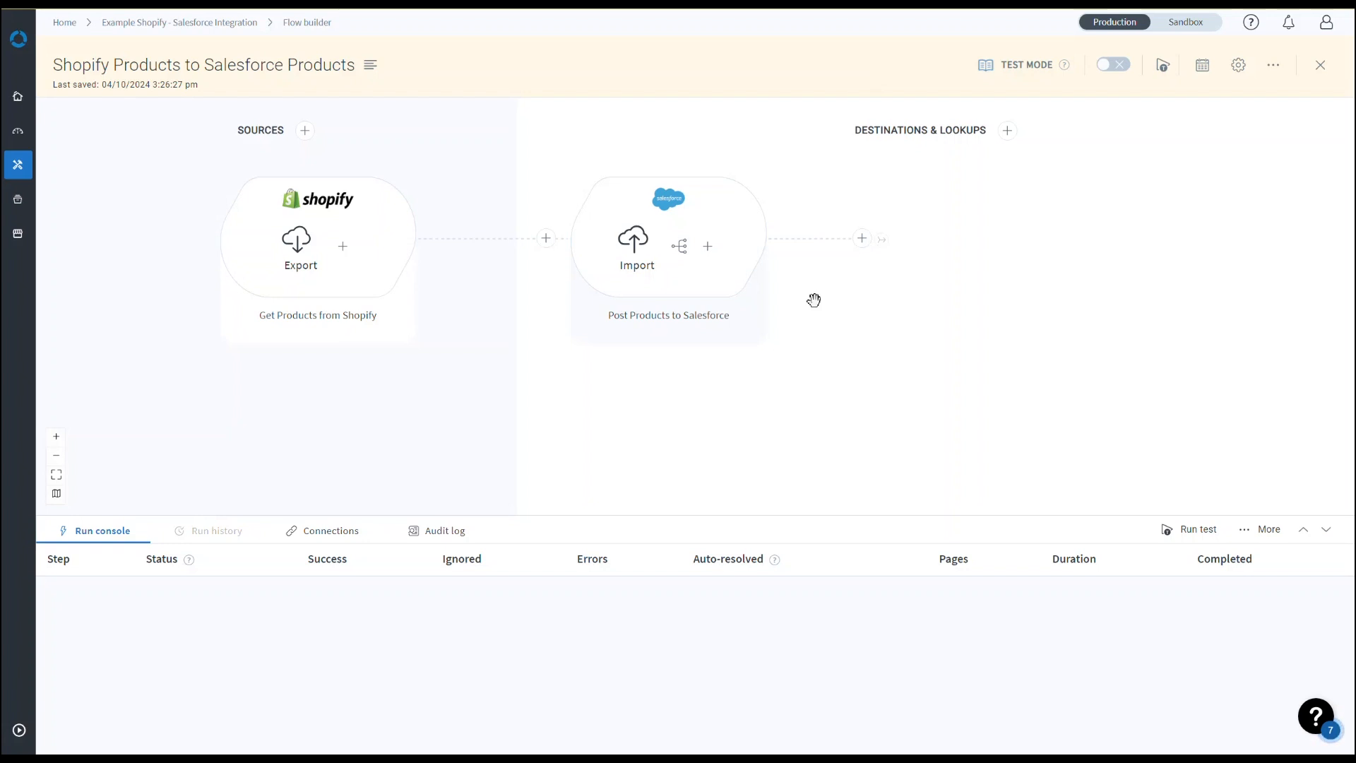
Set the Post Products to Salesforce import to ignore existing records.
click(634, 250)
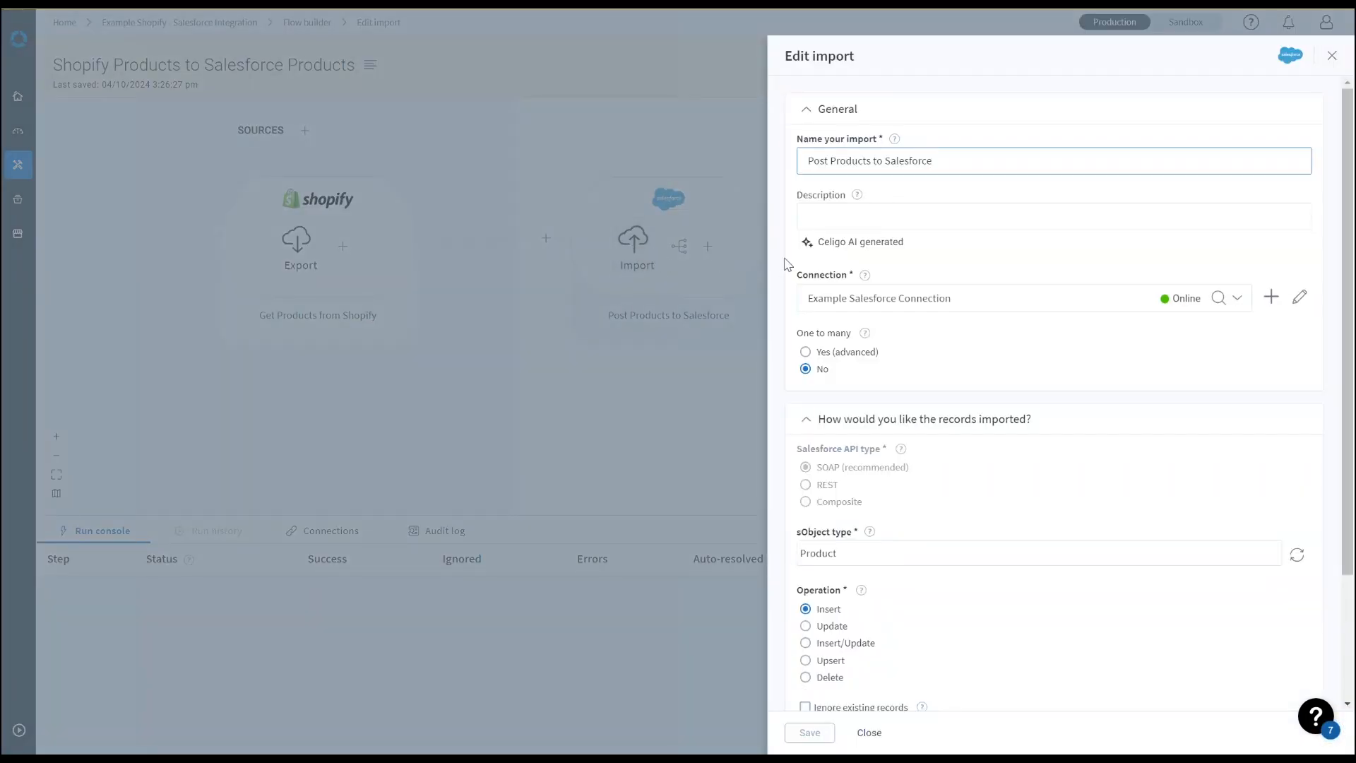
scroll(787, 264, down, 3)
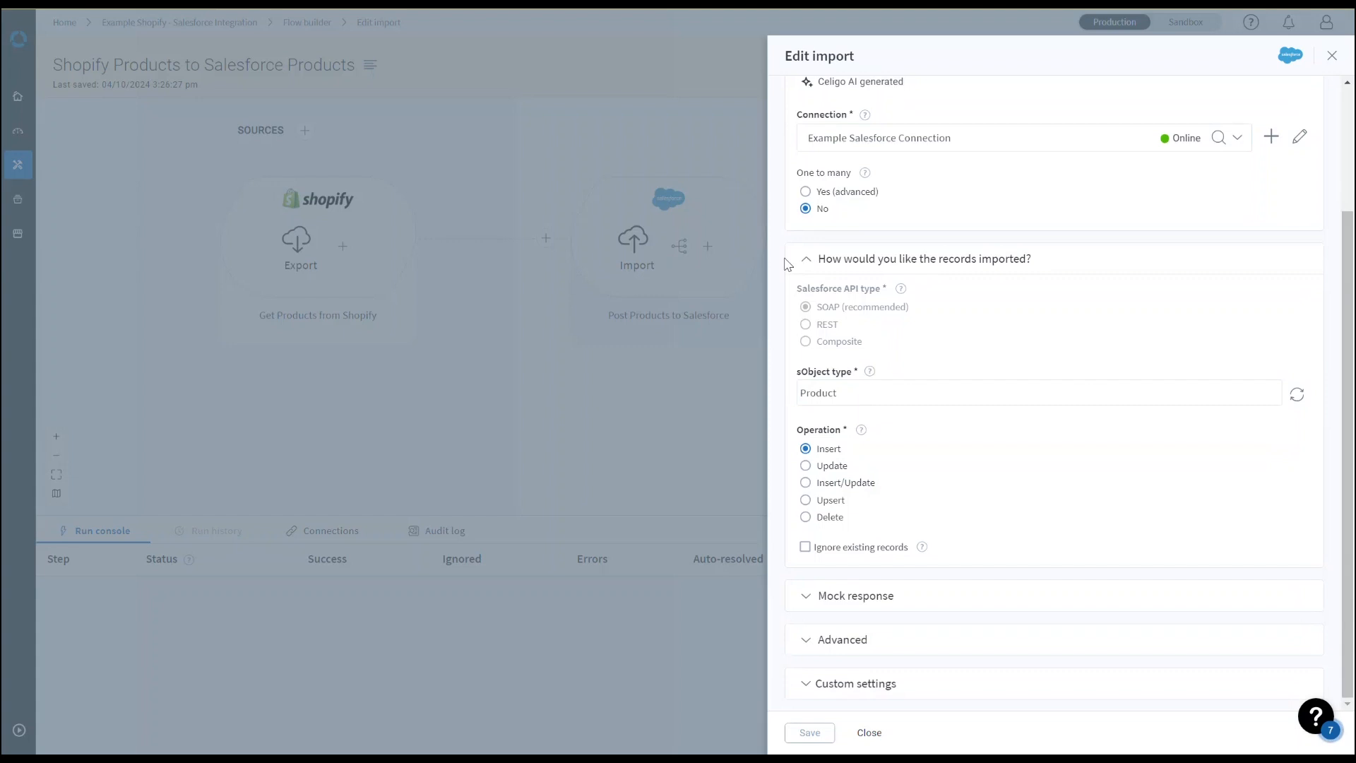
click(804, 549)
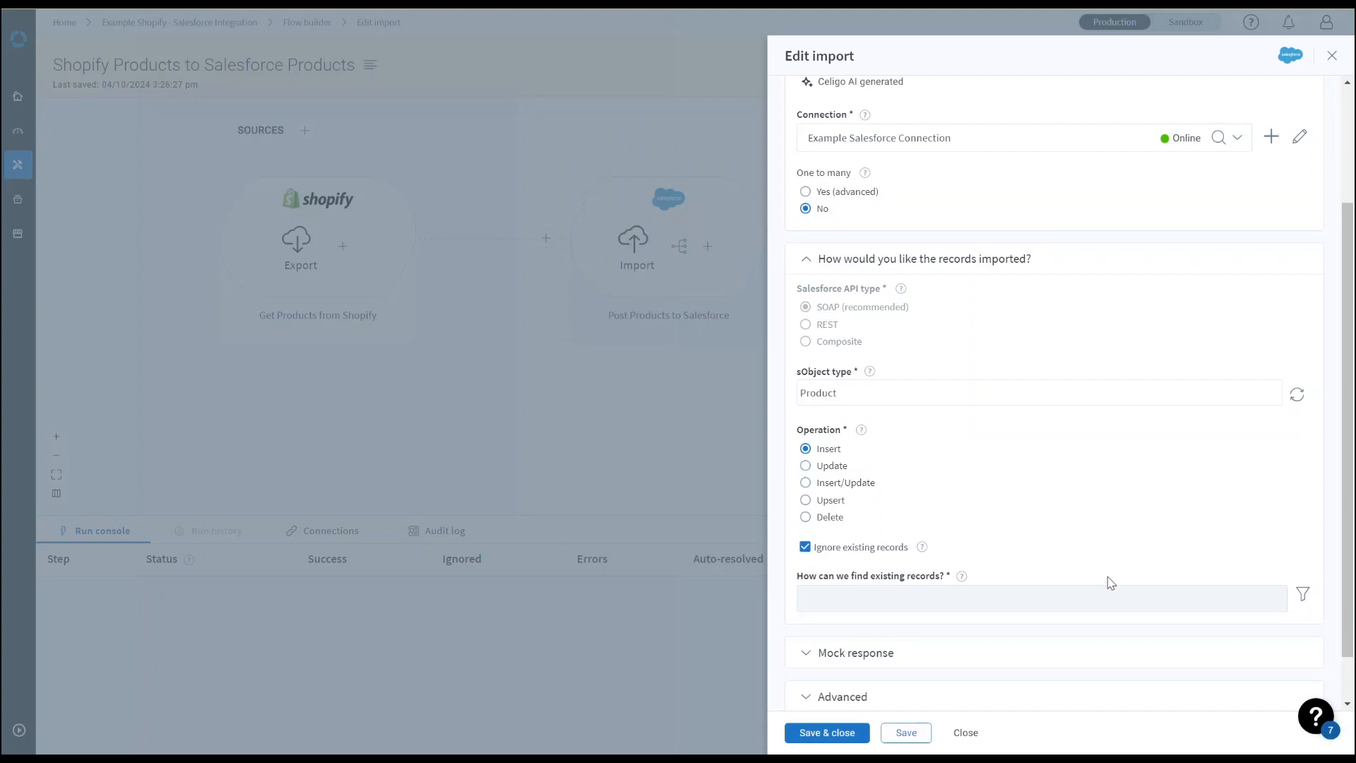
Define the existing-record lookup criteria with a filter matching External ID = id, and save the criteria and the import.
click(1303, 597)
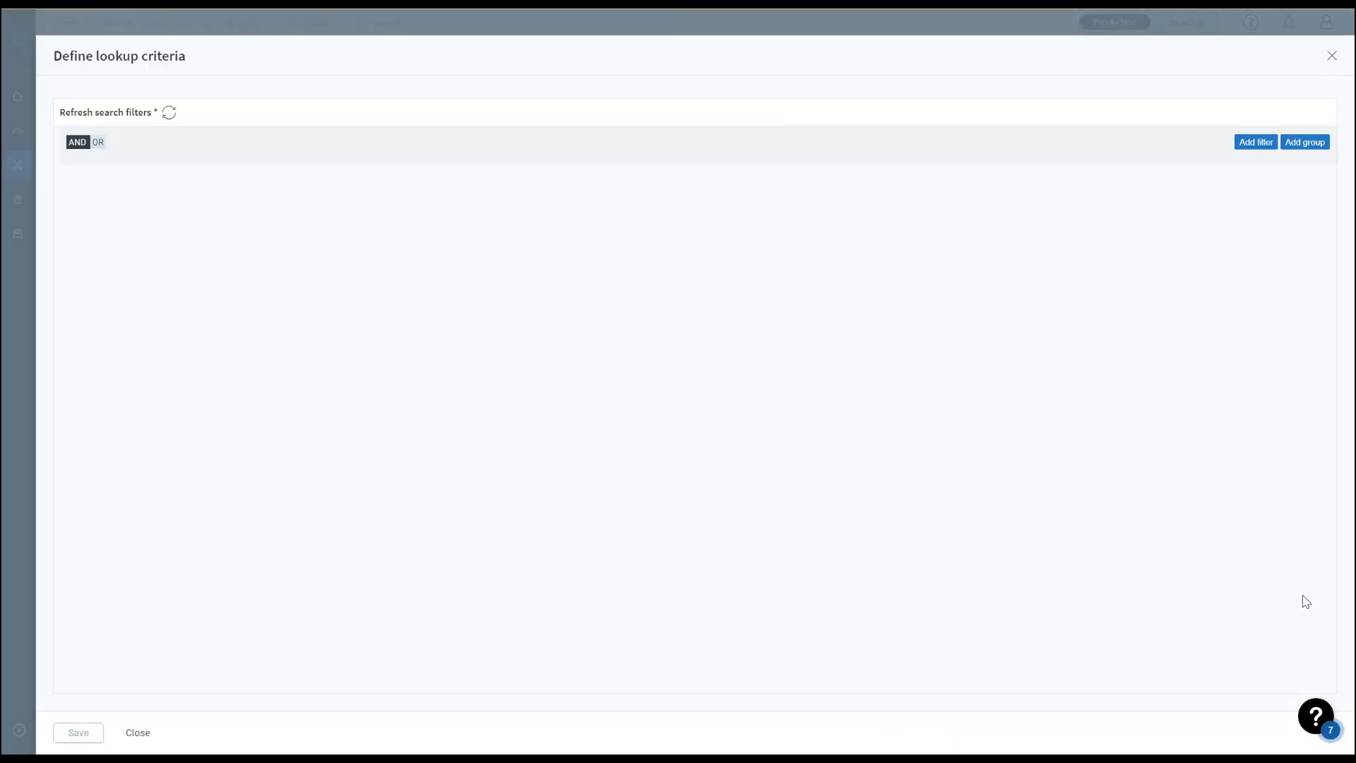
click(1255, 144)
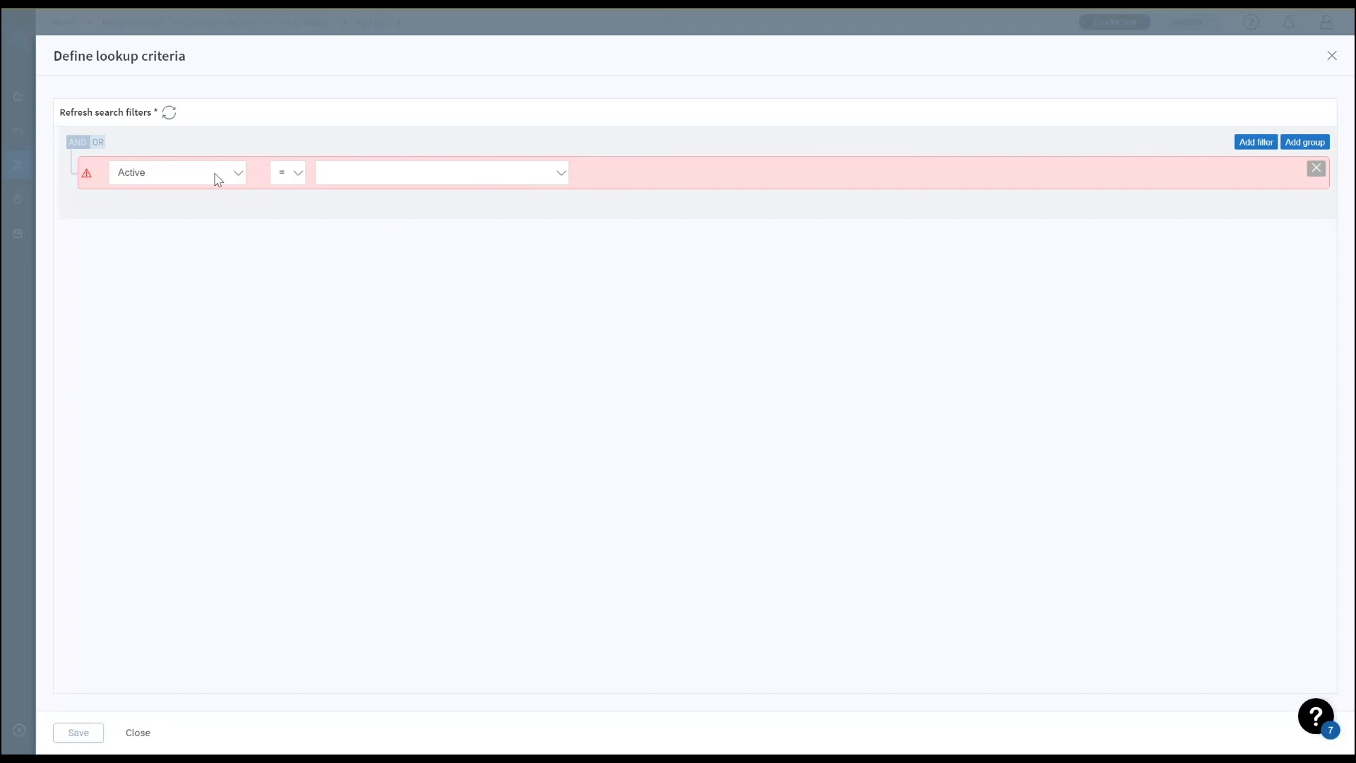
click(299, 174)
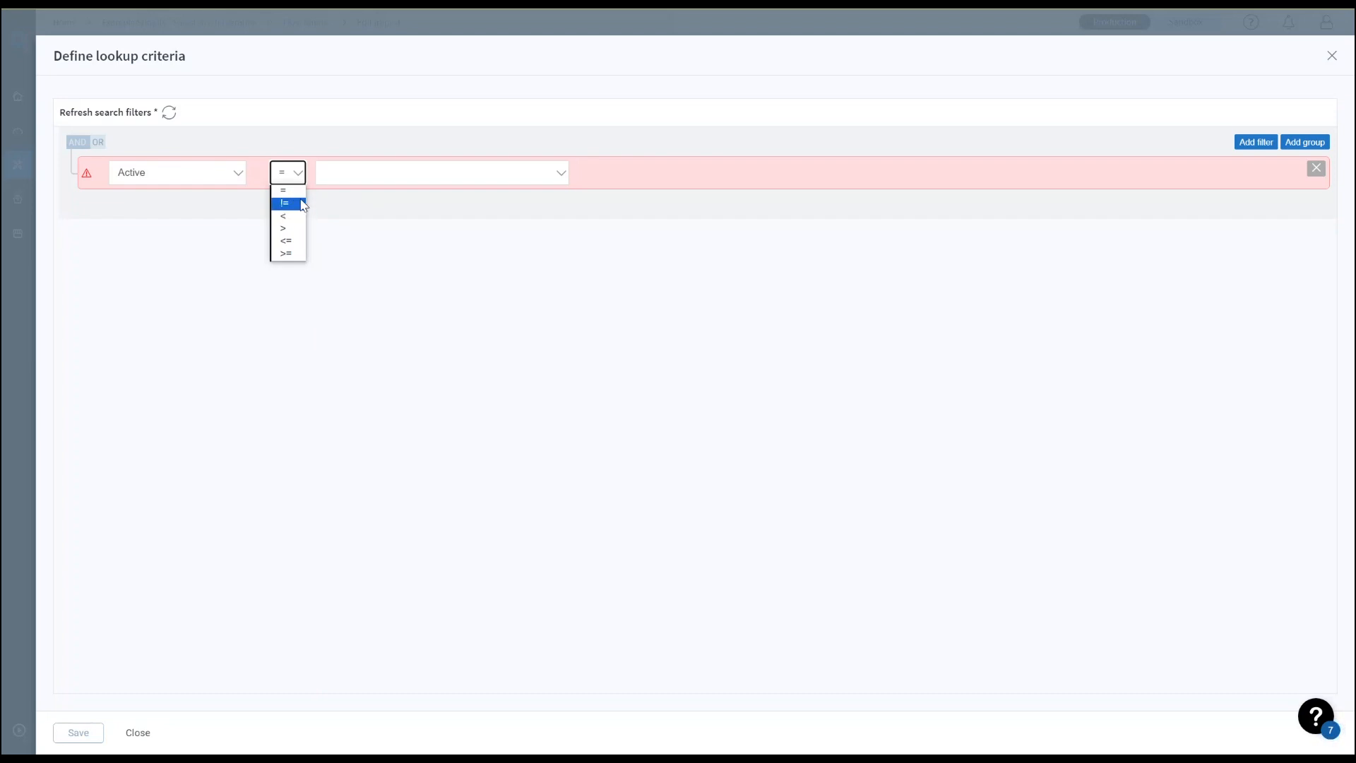
click(296, 135)
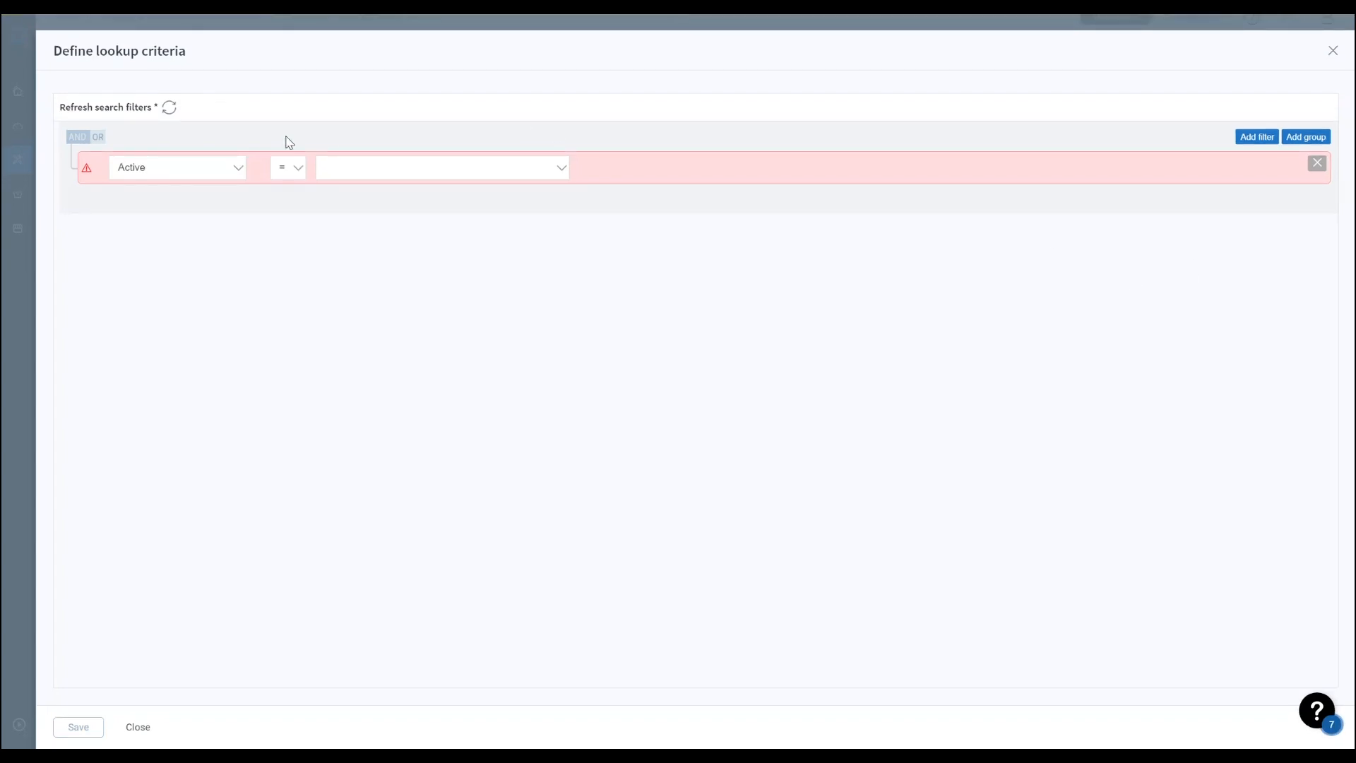
click(237, 172)
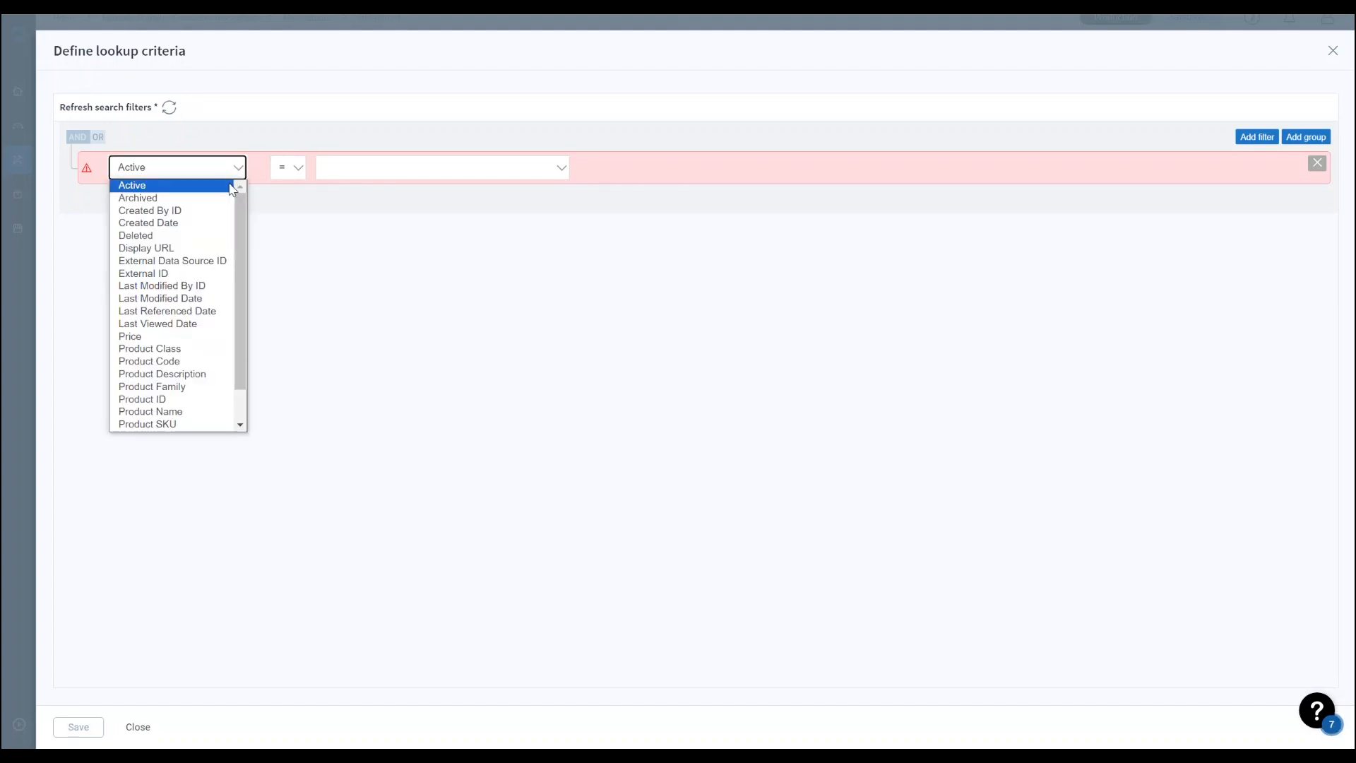
click(175, 275)
click(367, 170)
click(340, 237)
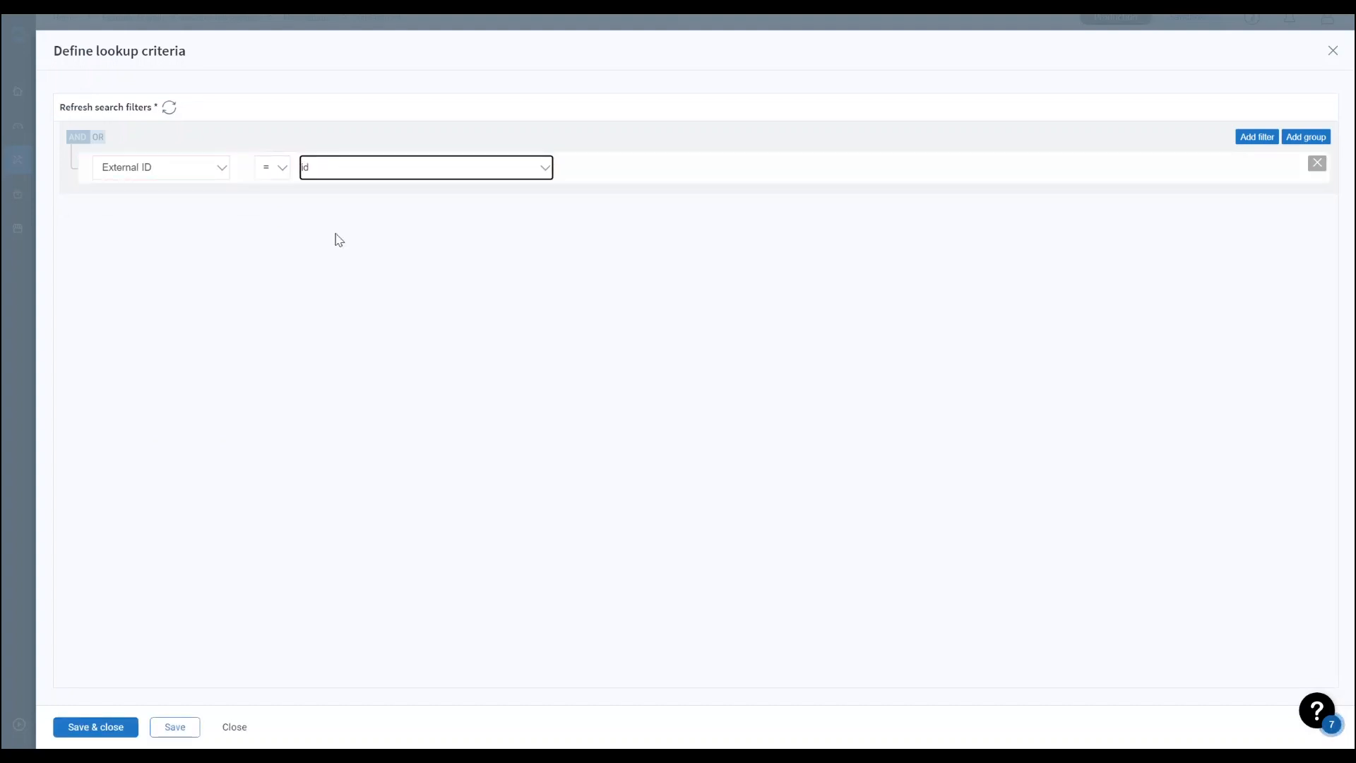
click(114, 728)
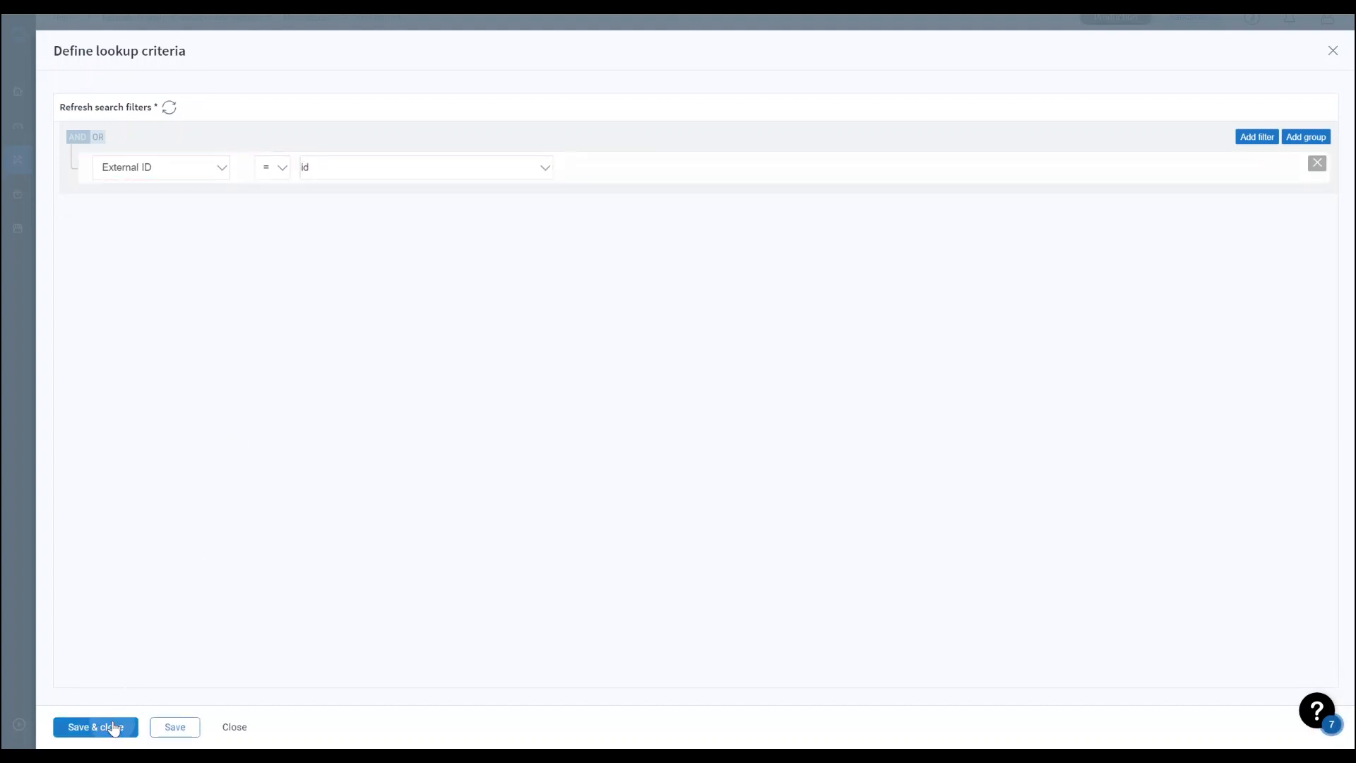
click(794, 730)
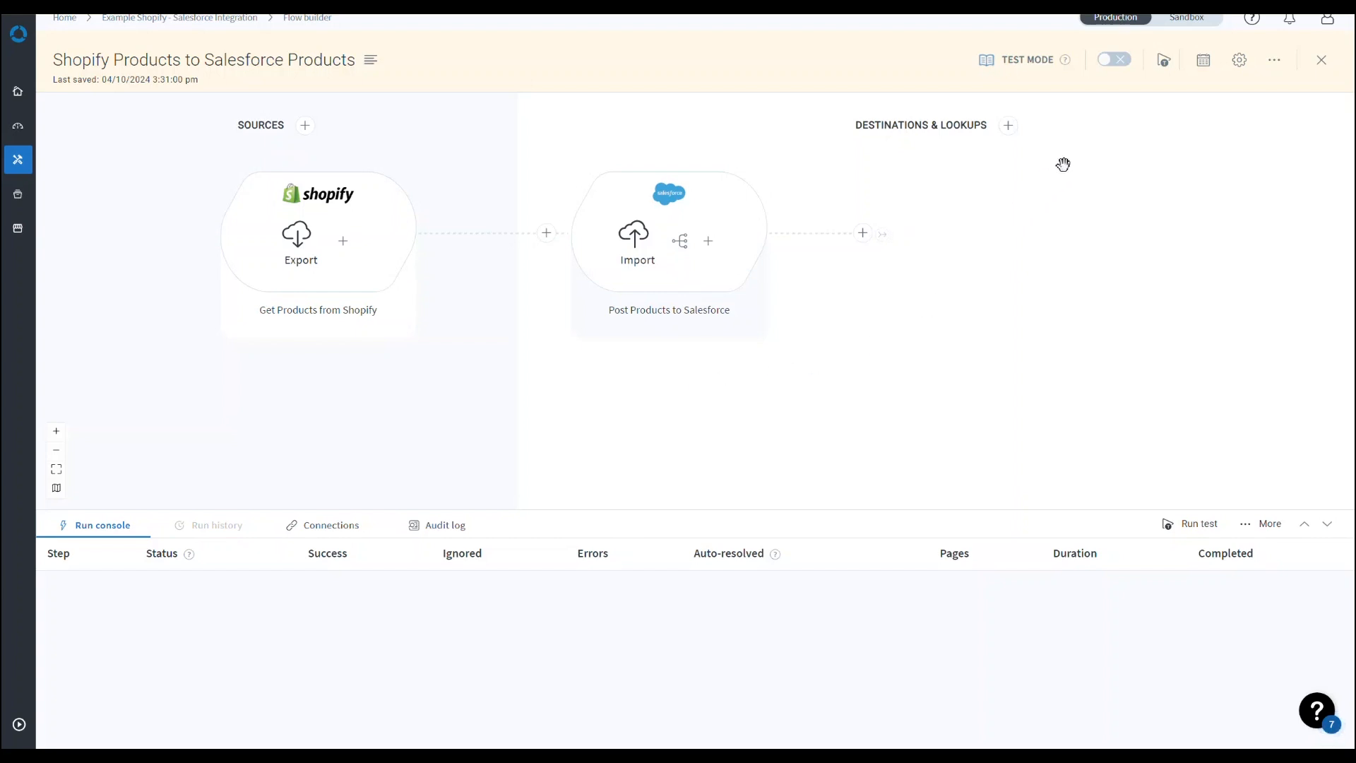
Enable the Shopify Products to Salesforce Products flow and run it twice.
click(1123, 62)
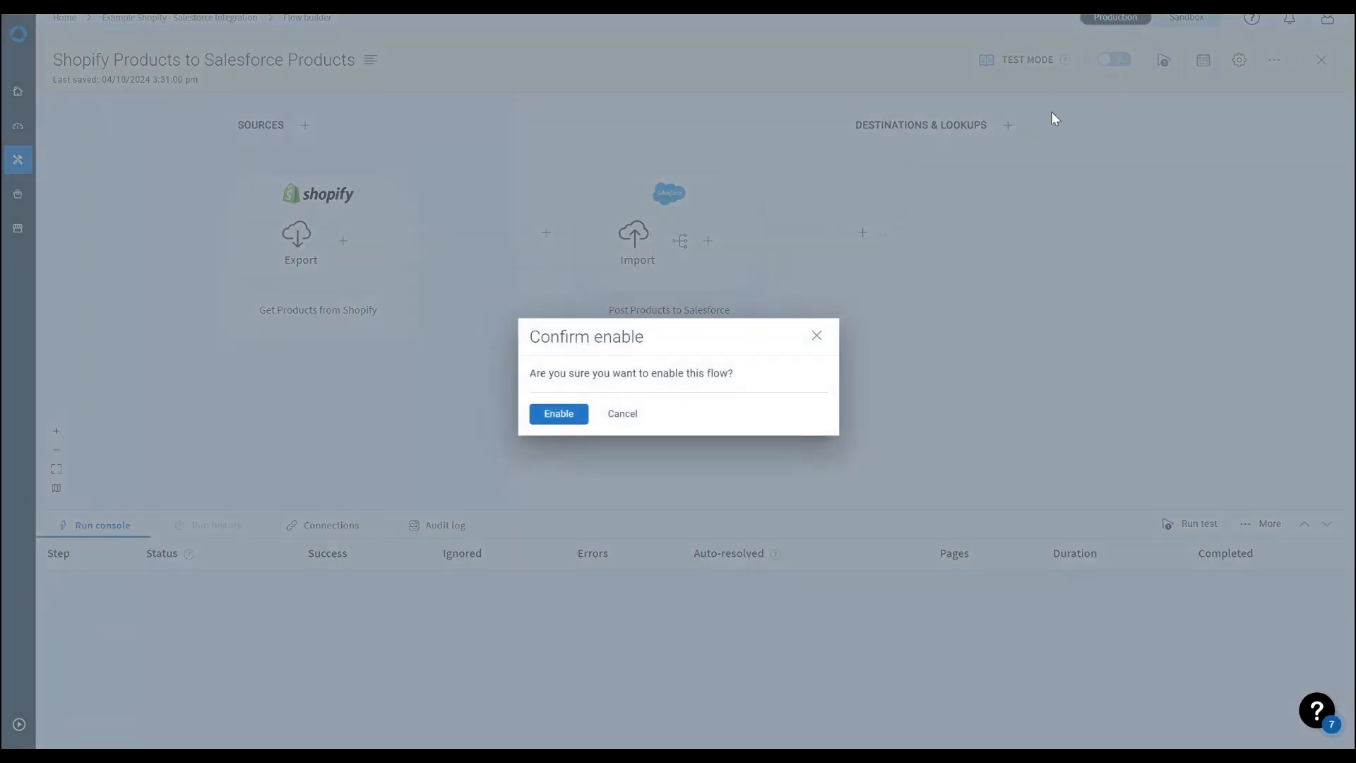
click(554, 411)
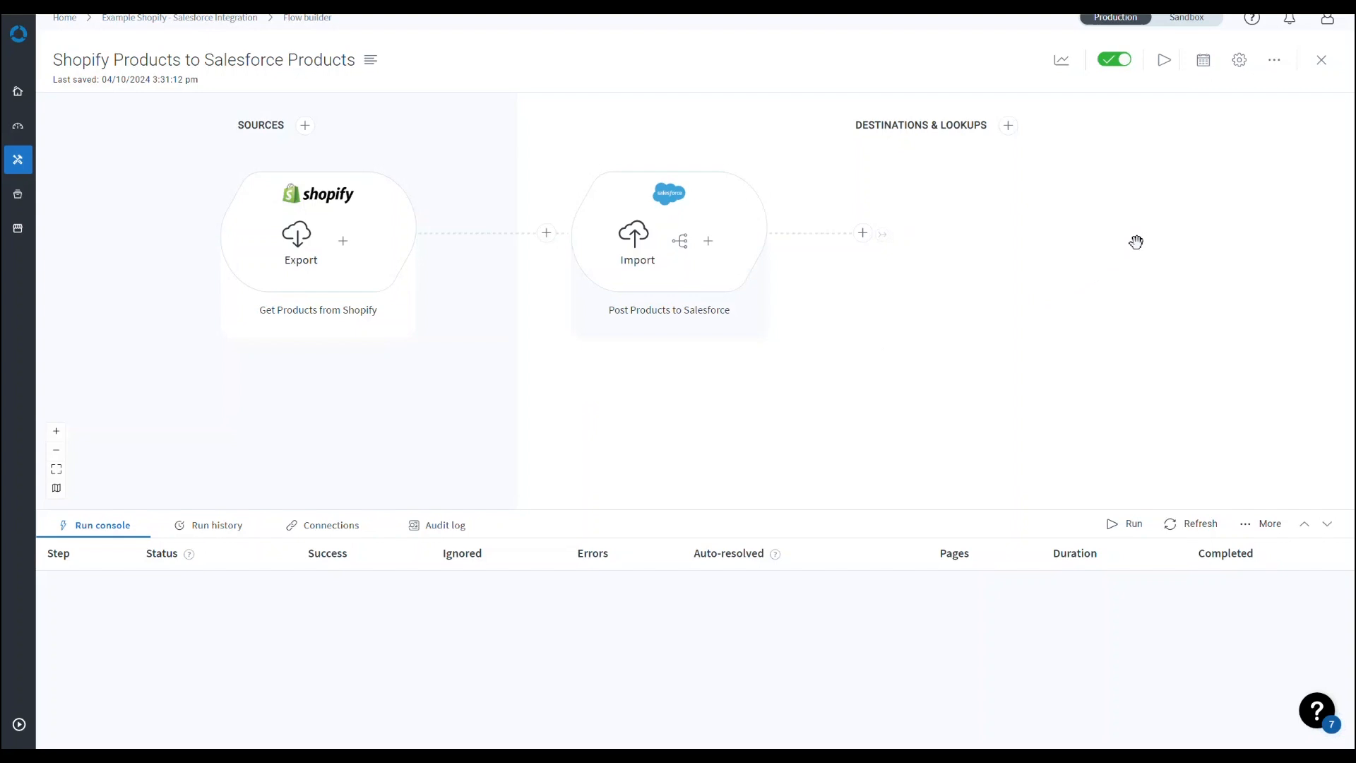
click(1165, 61)
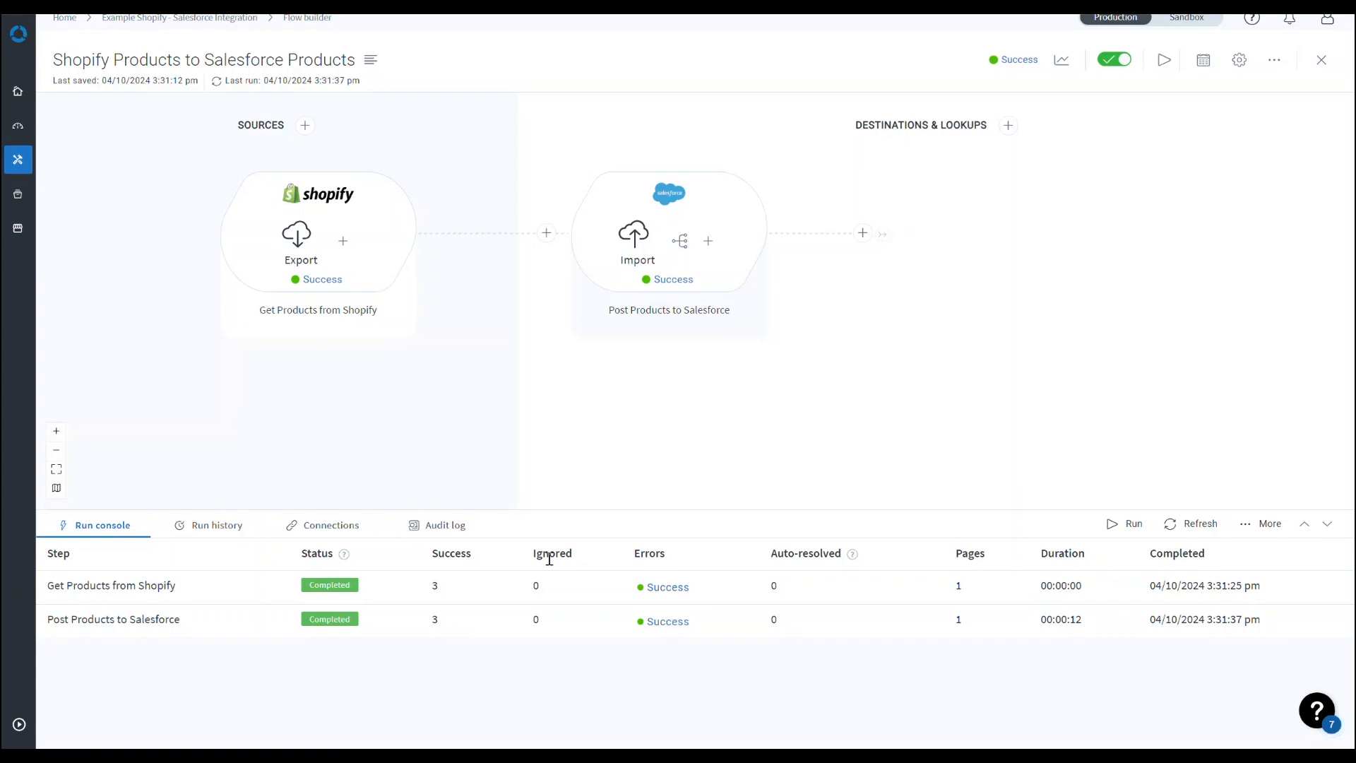
click(1164, 60)
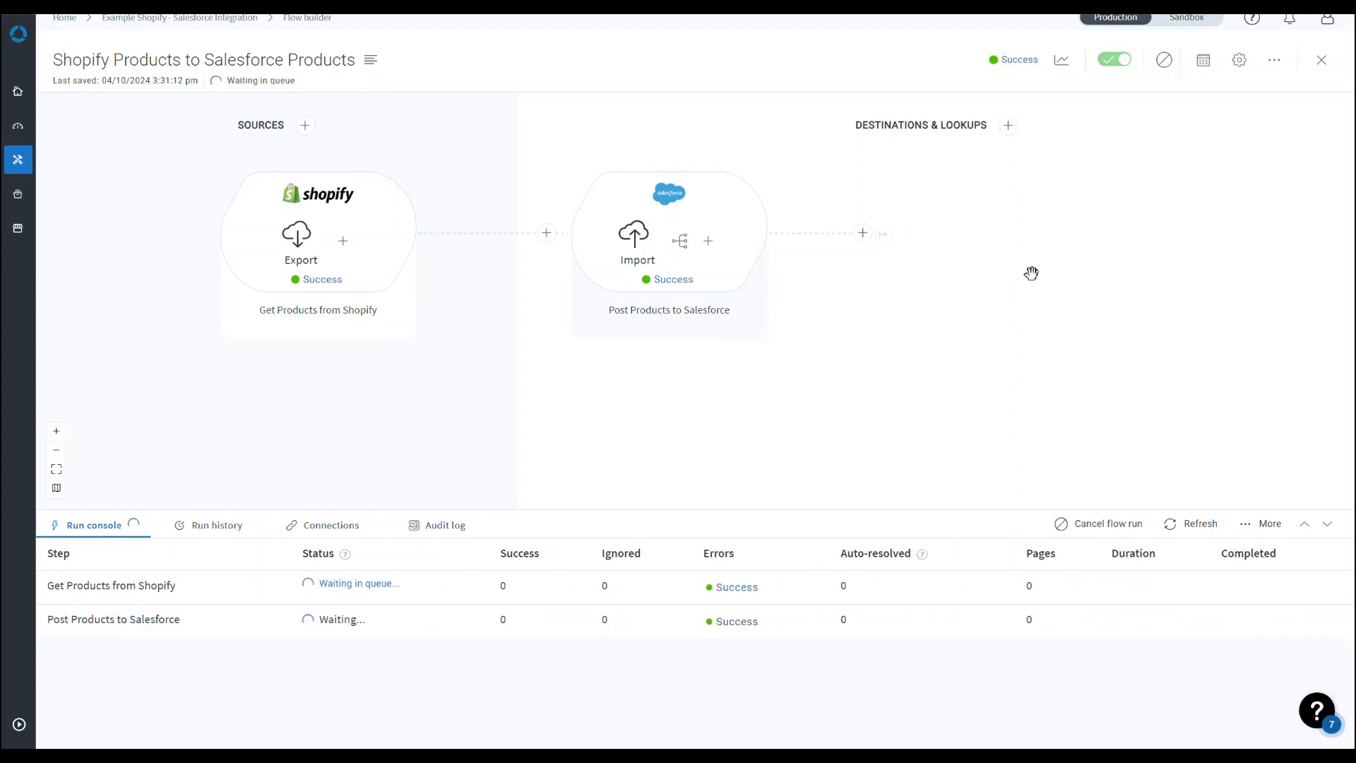